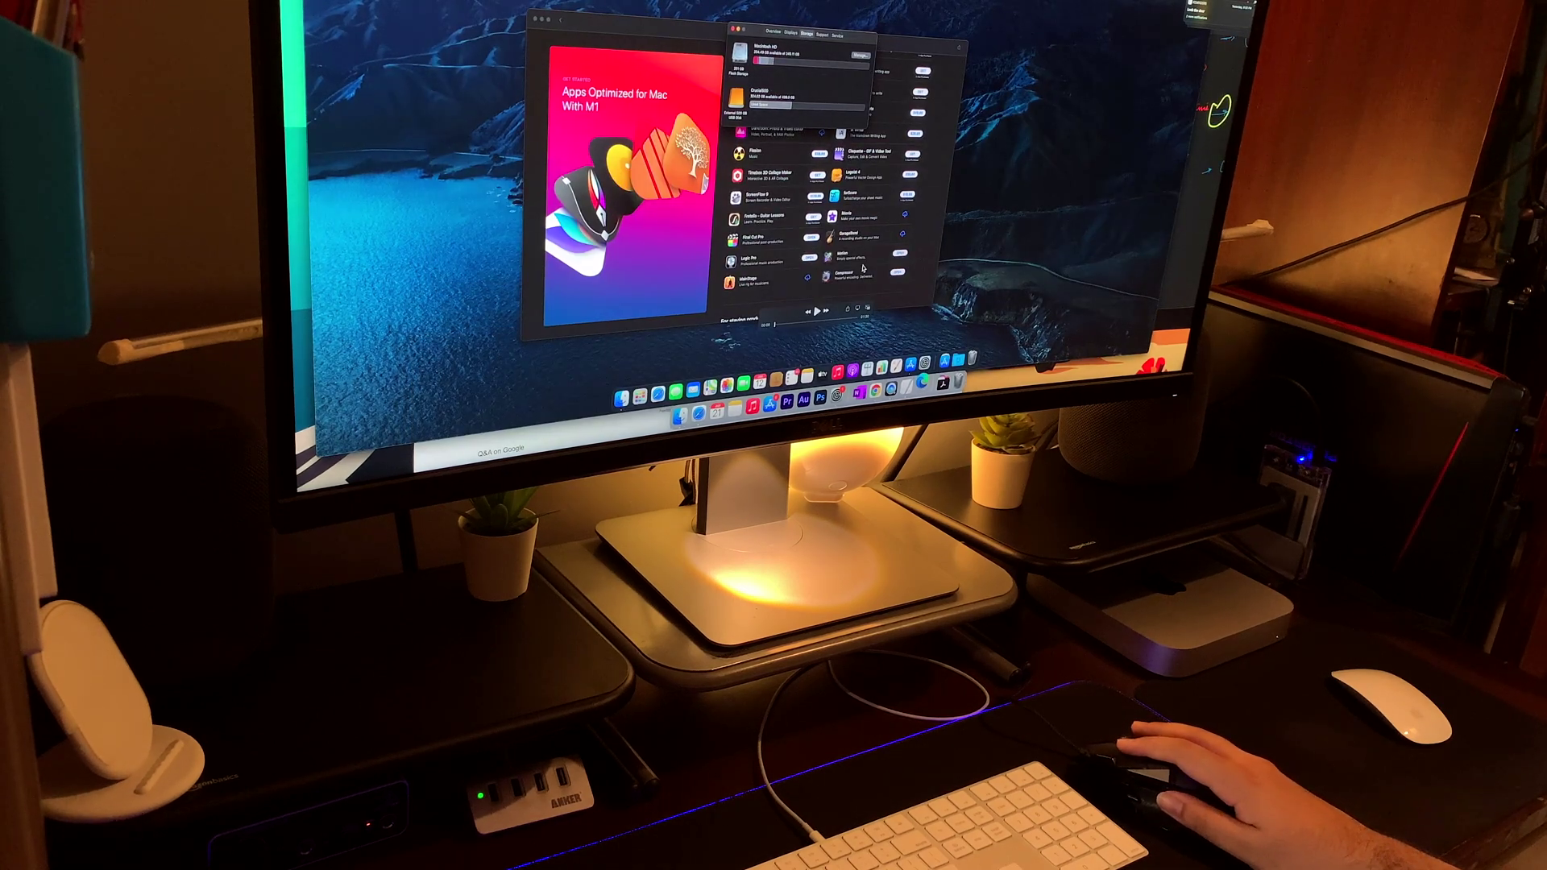
# Step: Switch to Chrome and read through MacRumors' article on M1 Mac mini external-display issues
pyautogui.press('super+Tab')
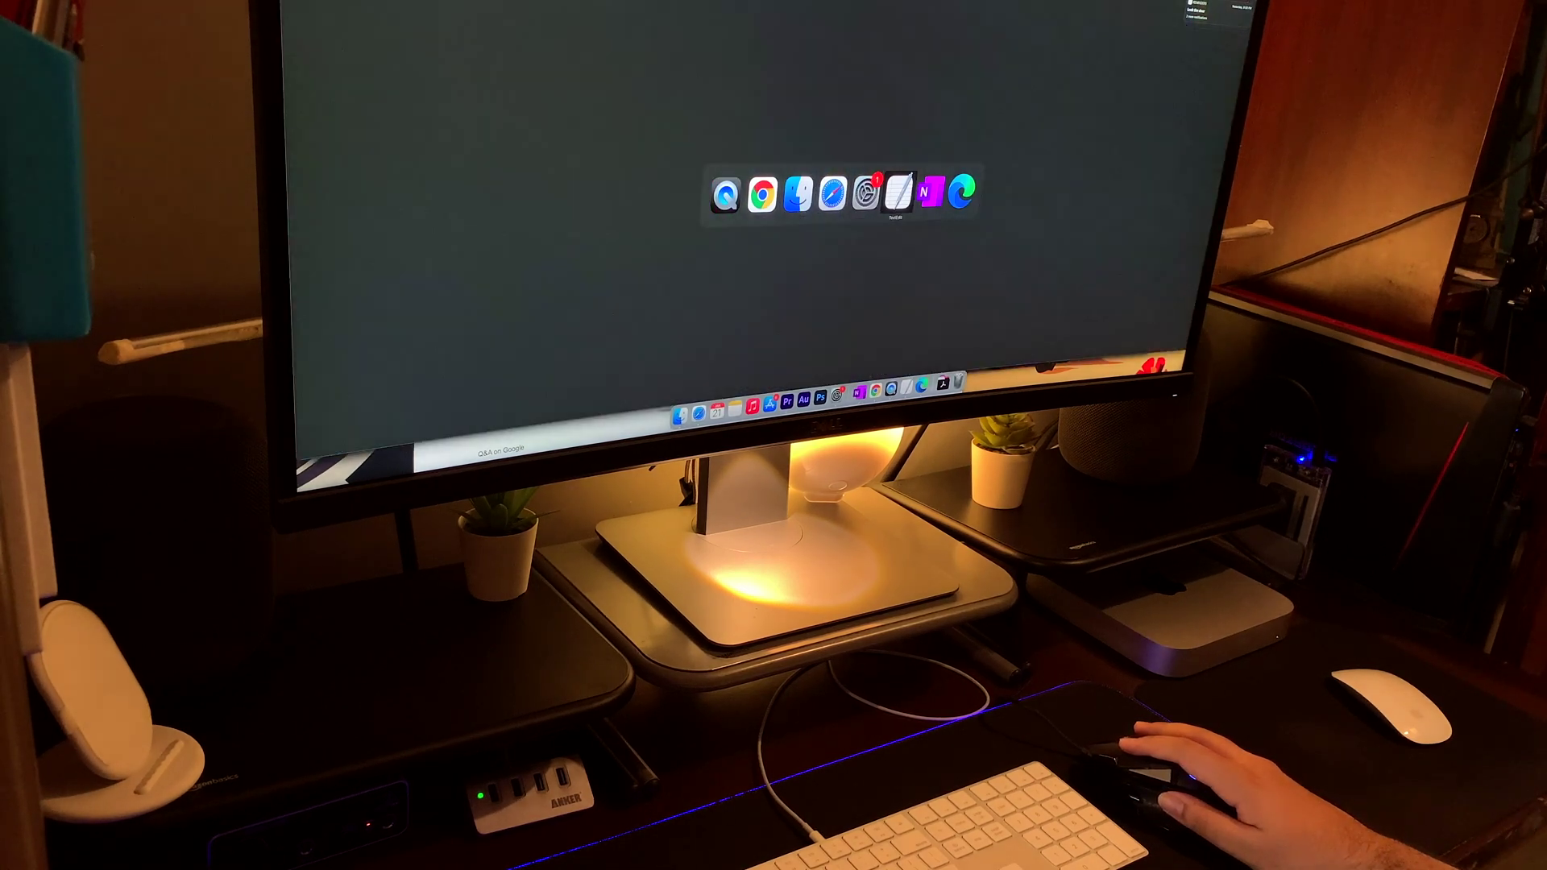
pyautogui.press('super+Tab')
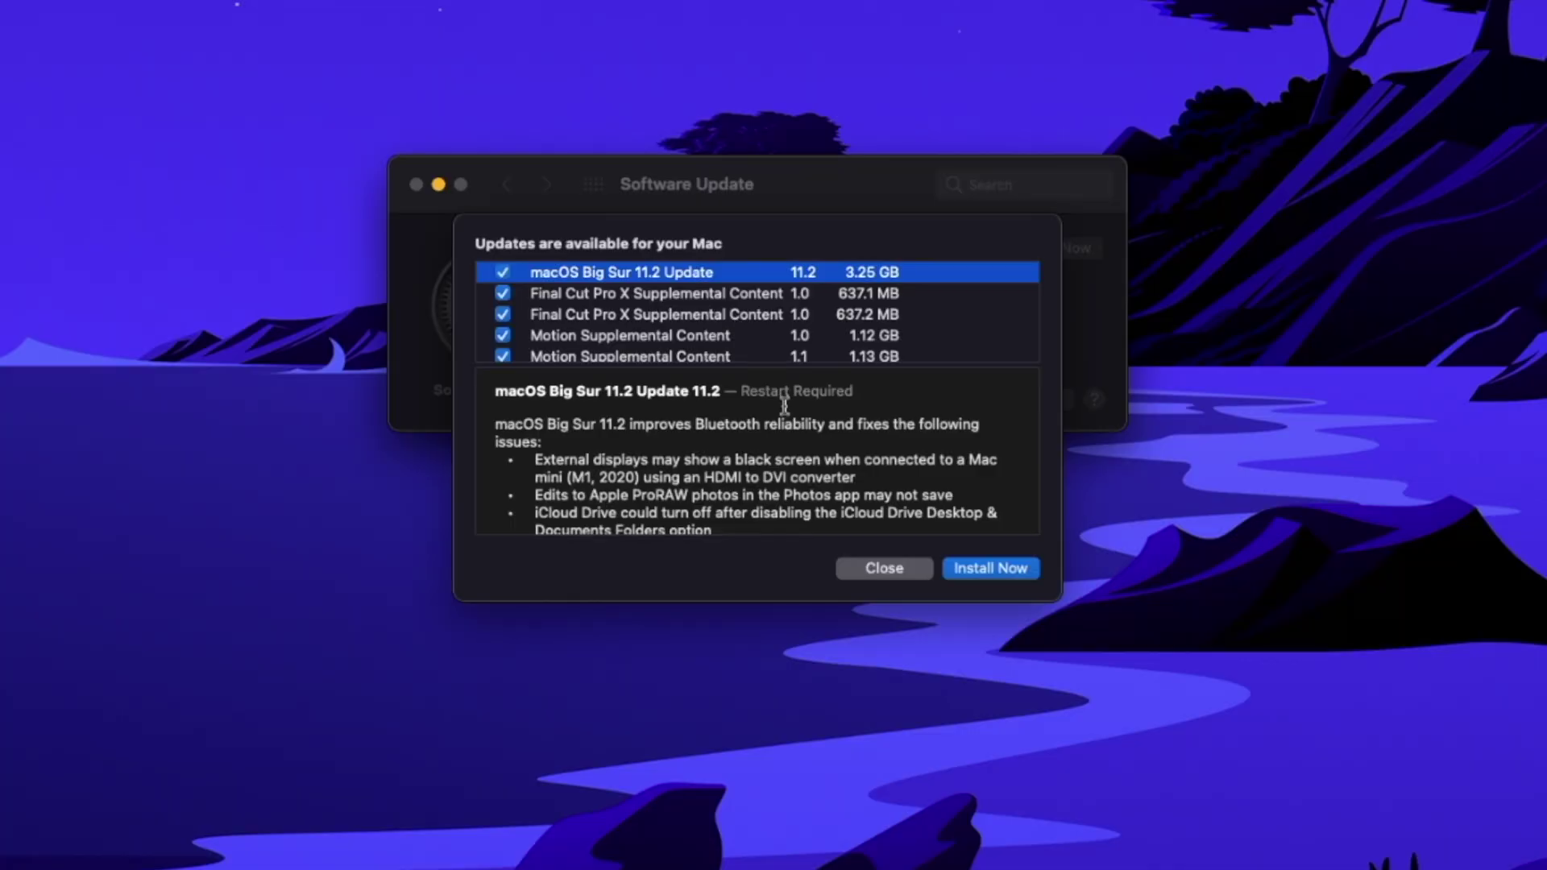
pyautogui.scroll(-4, 838, 436)
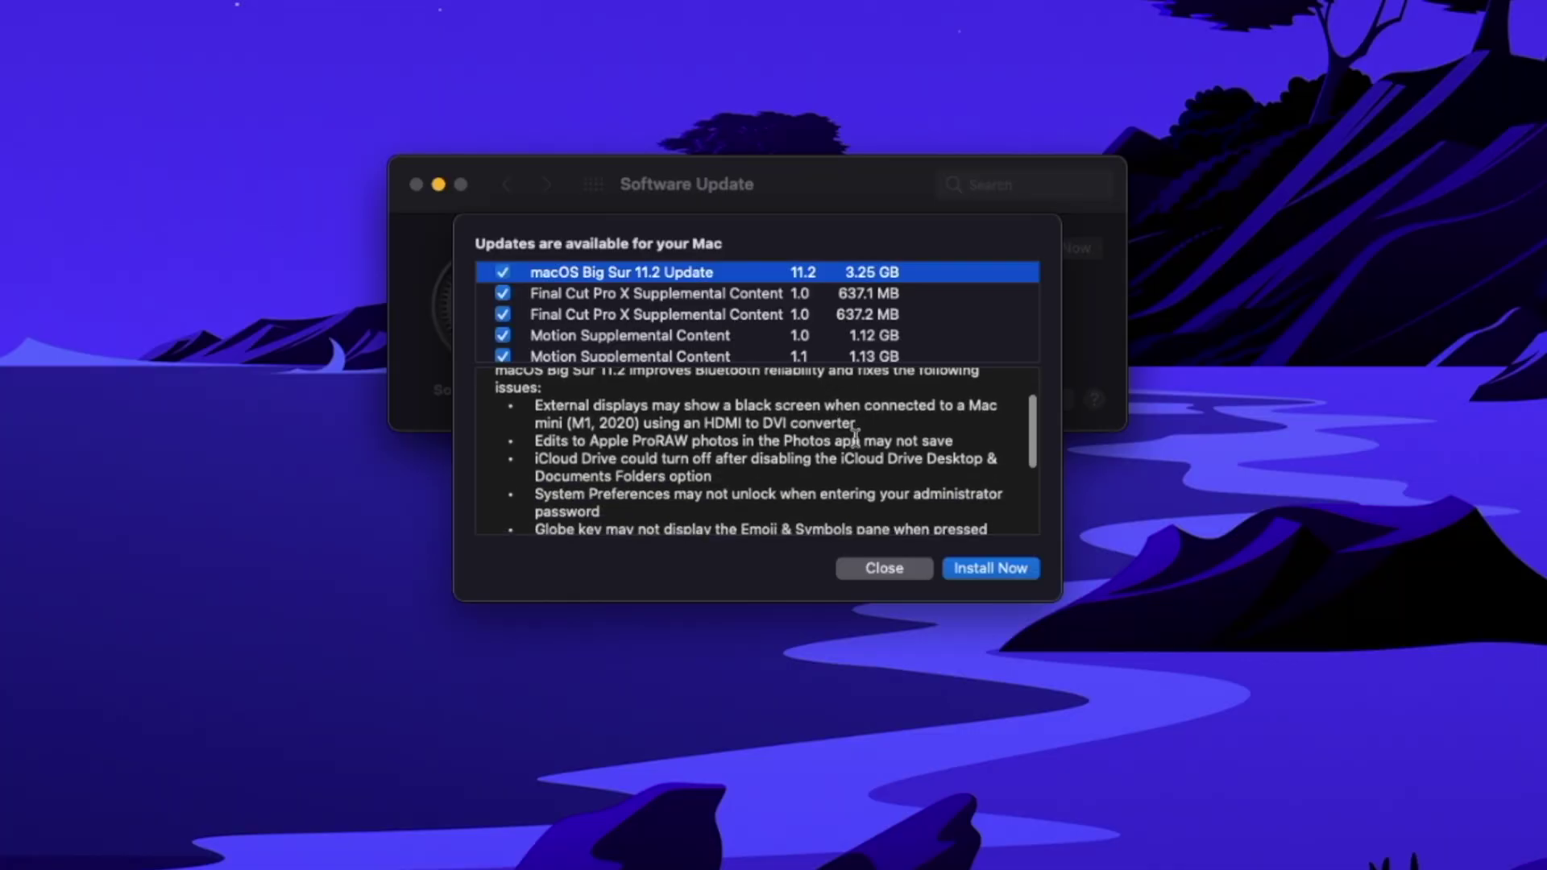
pyautogui.scroll(3, 1016, 492)
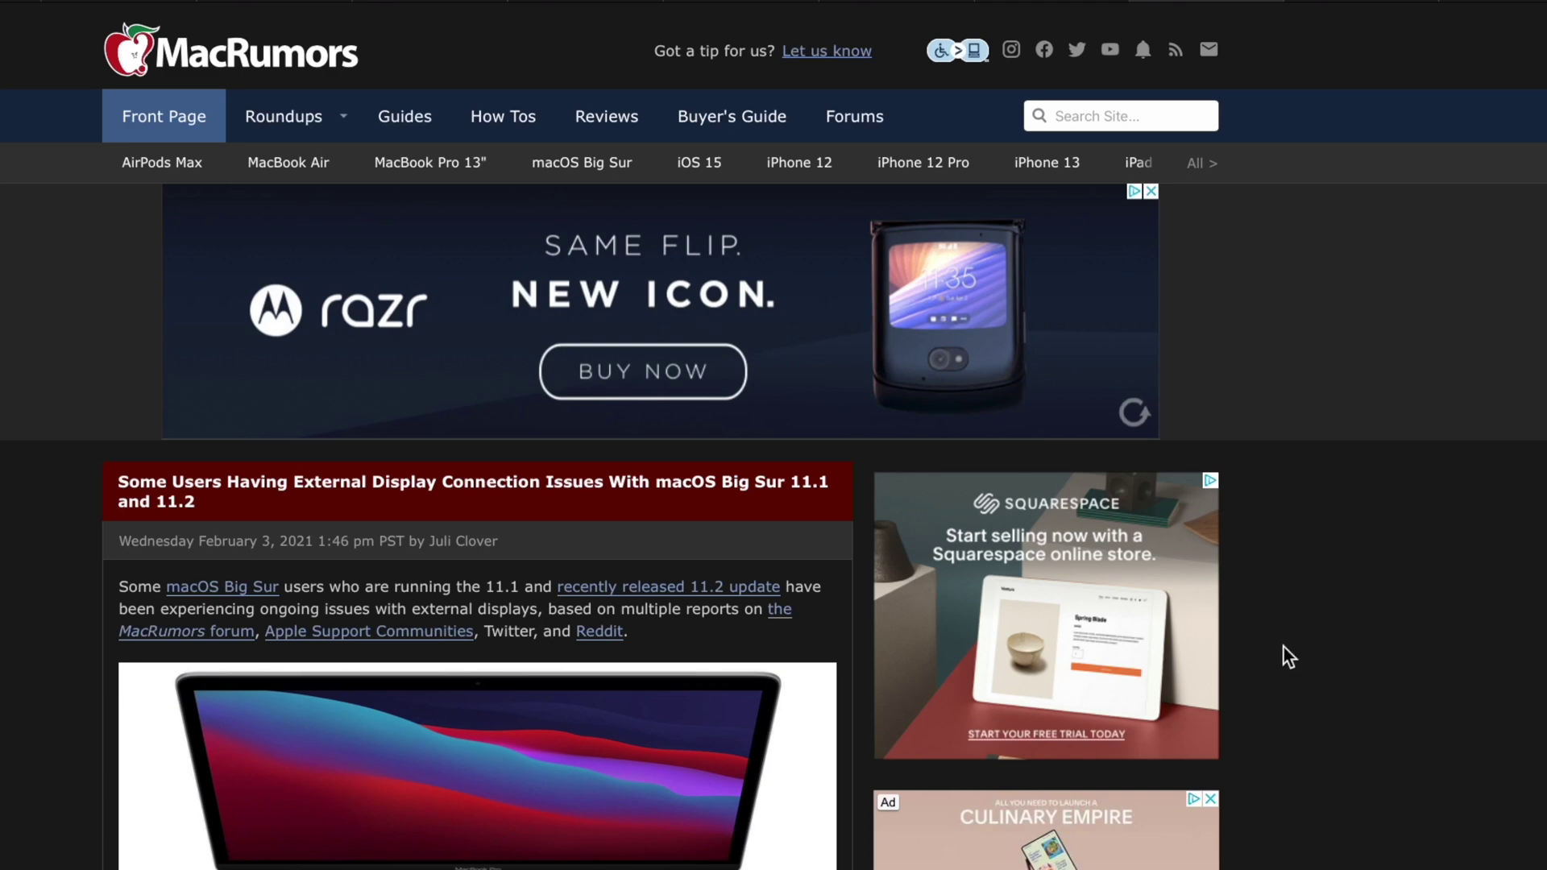
pyautogui.scroll(-3, 1282, 645)
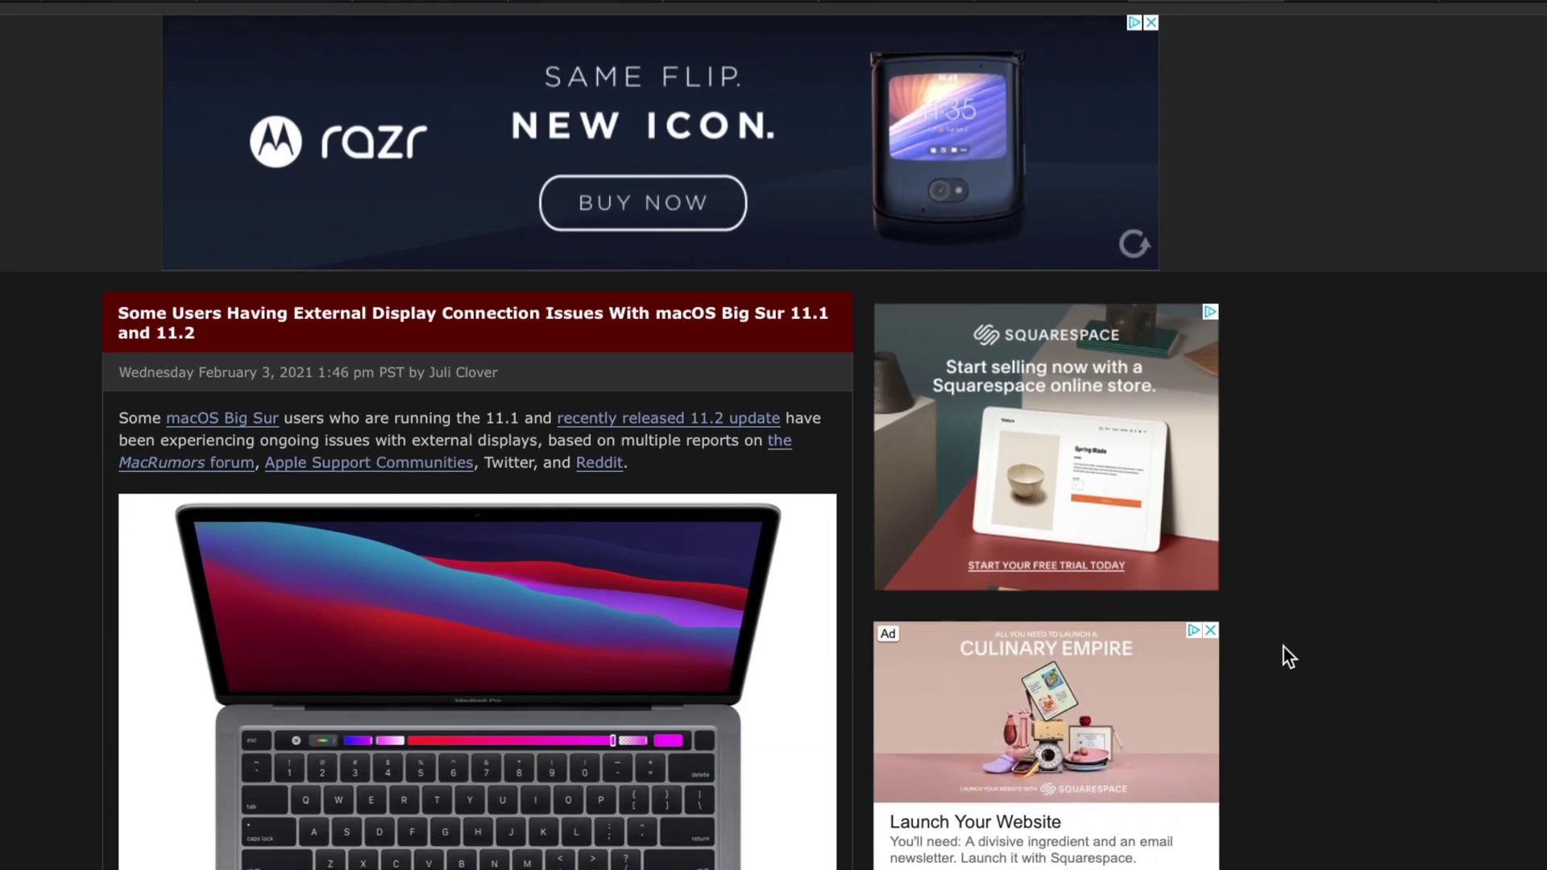
pyautogui.scroll(-3, 1283, 646)
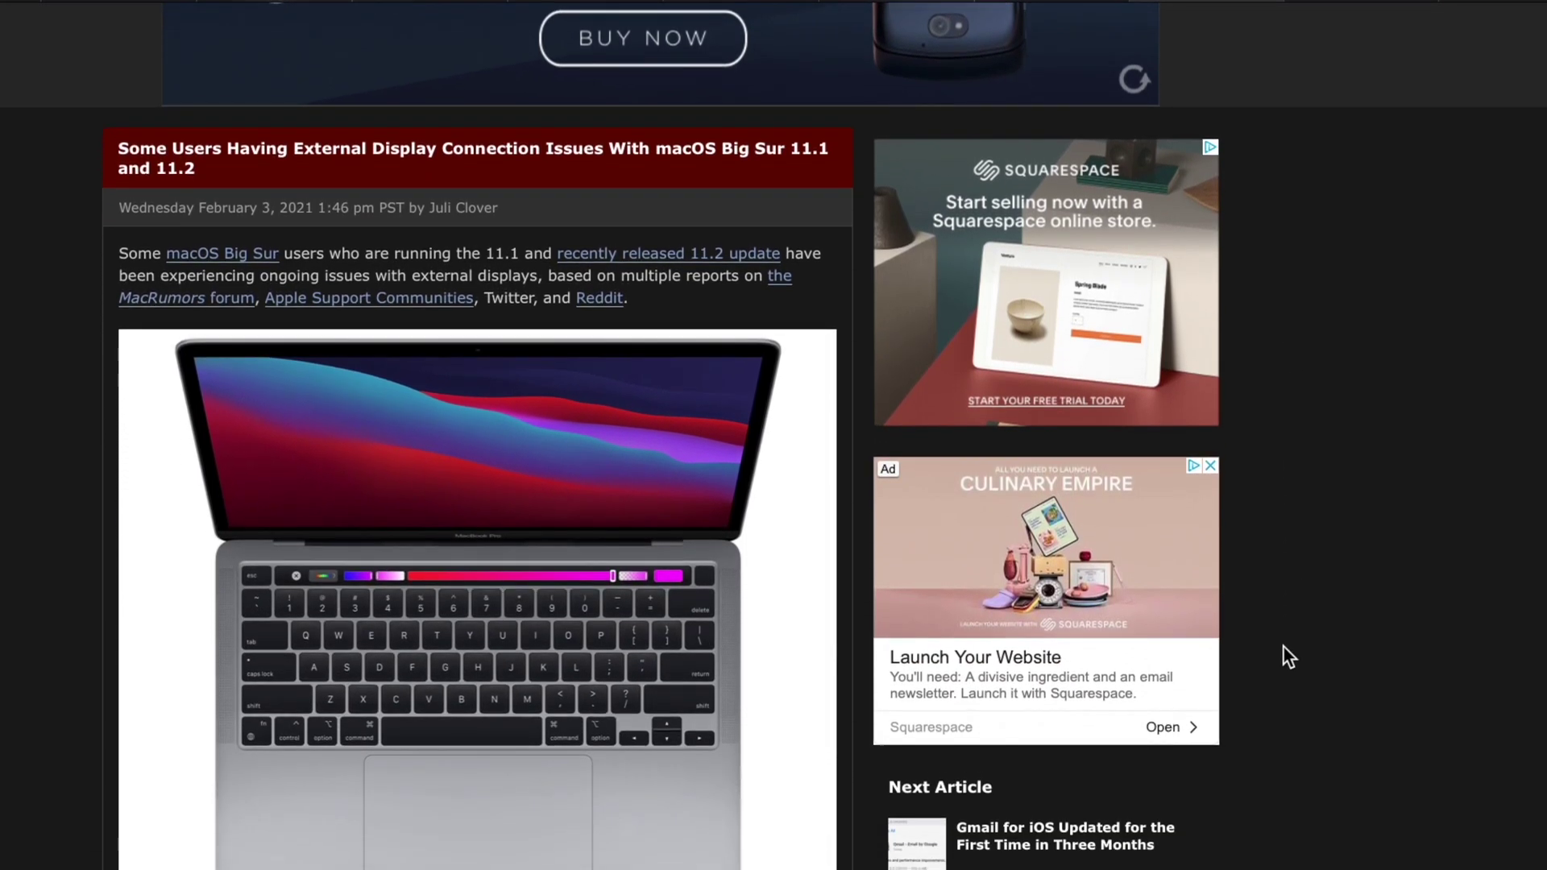
pyautogui.scroll(-3, 1283, 645)
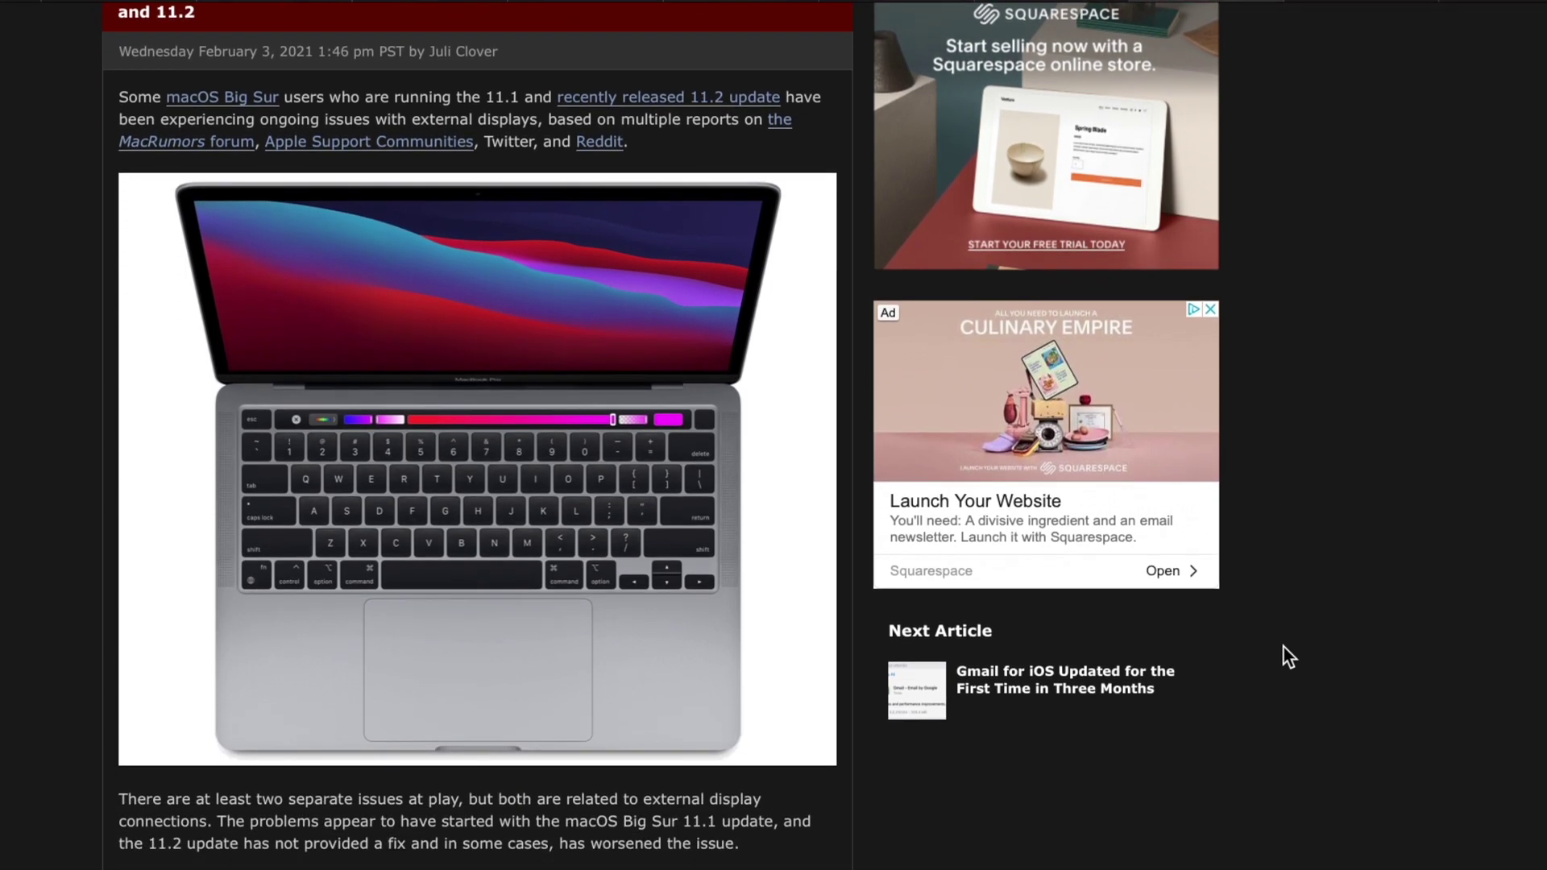
pyautogui.scroll(-6, 1282, 645)
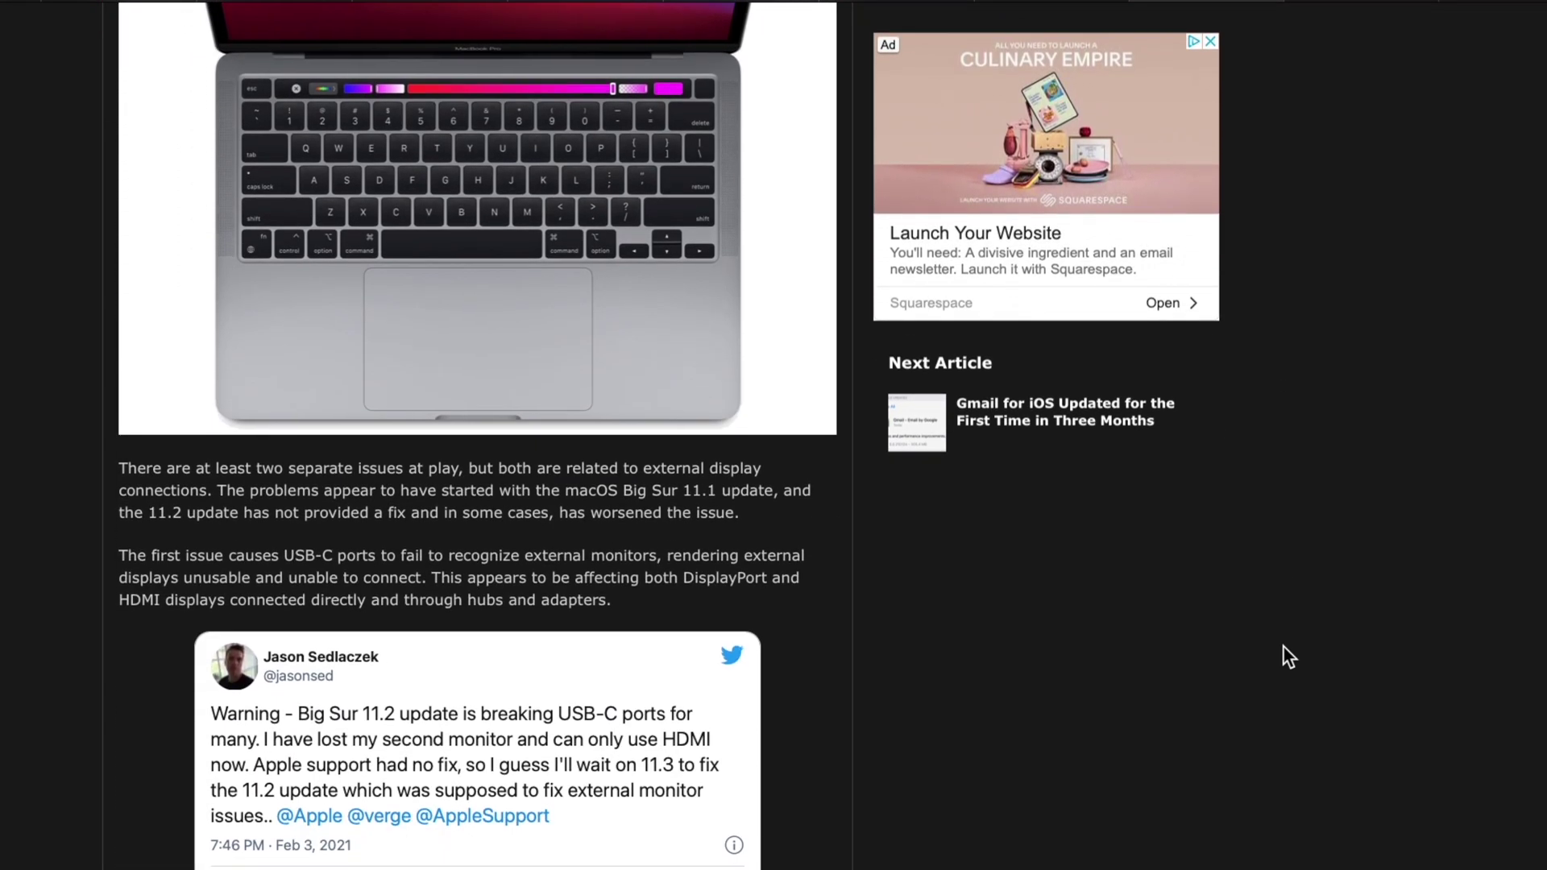
pyautogui.scroll(-3, 1282, 645)
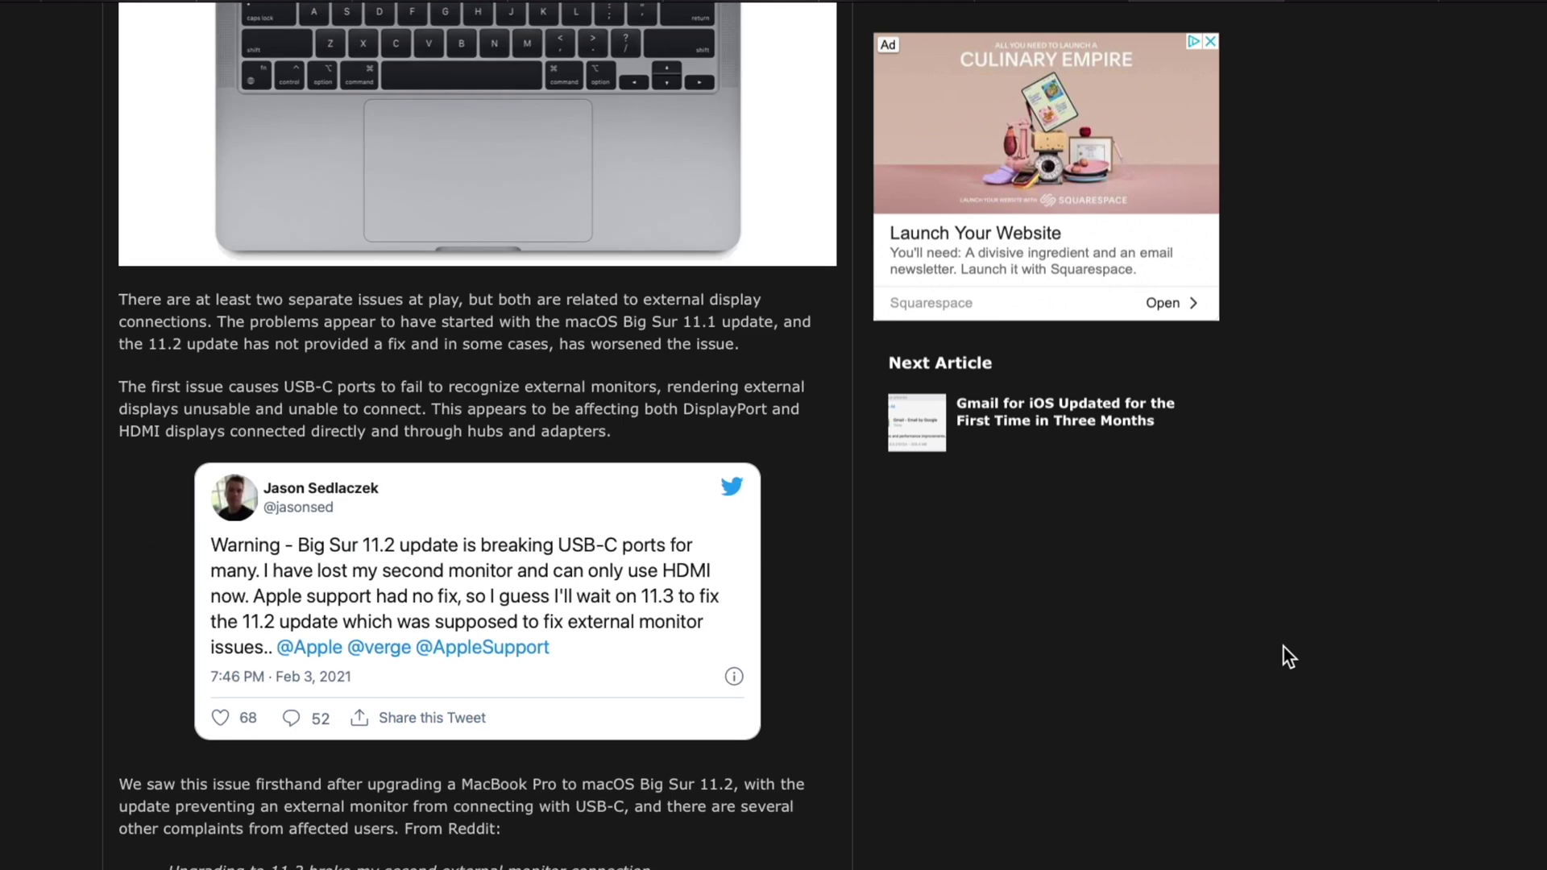
pyautogui.scroll(-6, 1283, 645)
pyautogui.scroll(-8, 1283, 646)
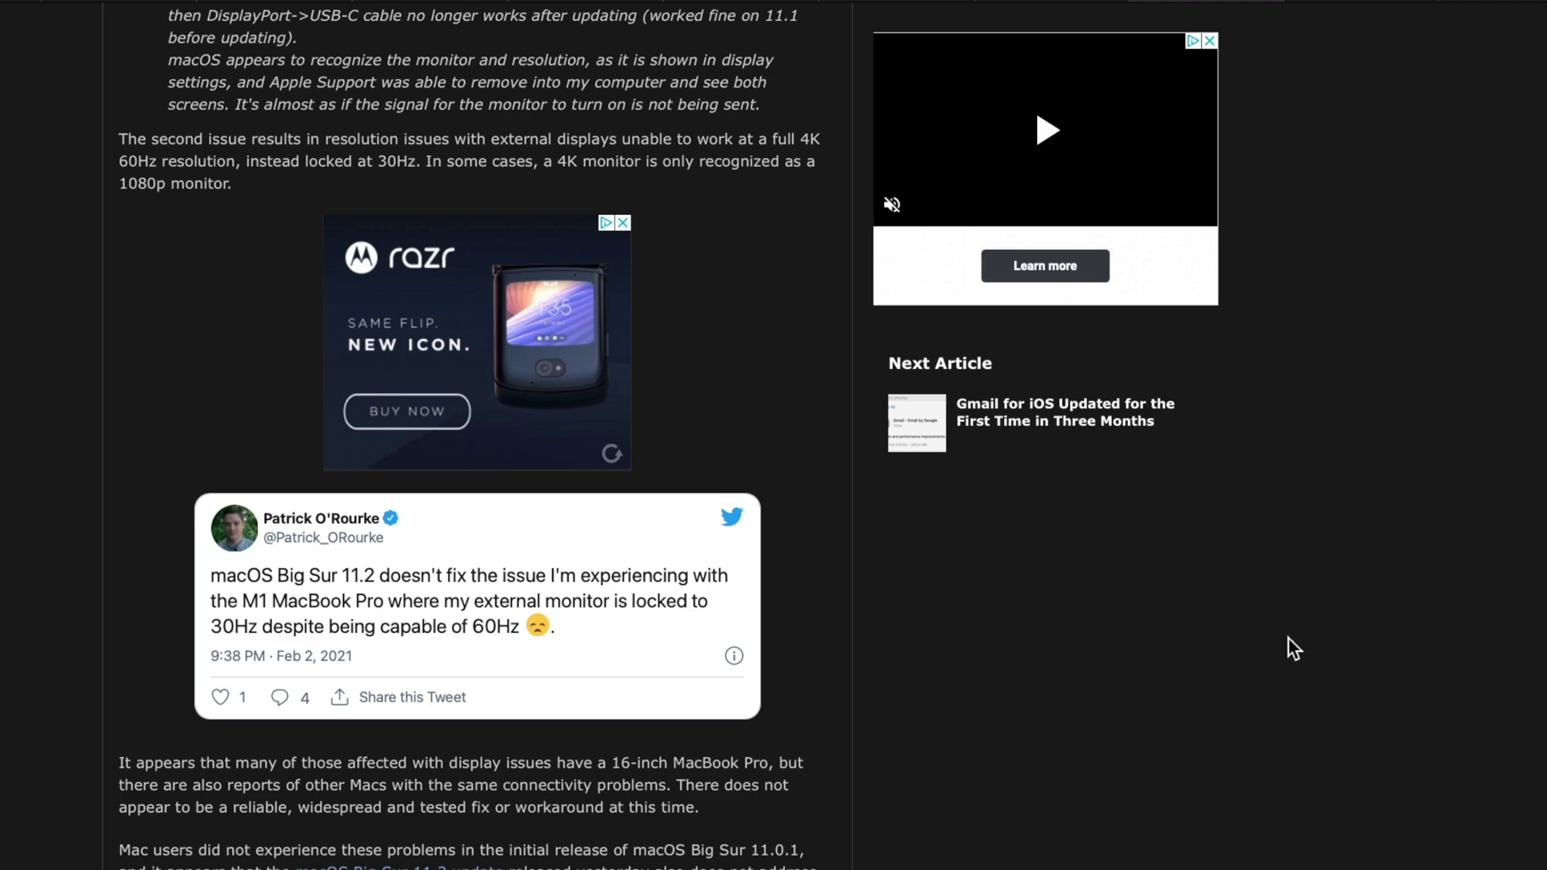
# Step: From the top of the pink squares article, scroll down to Apple's troubleshooting steps
pyautogui.press('Home')
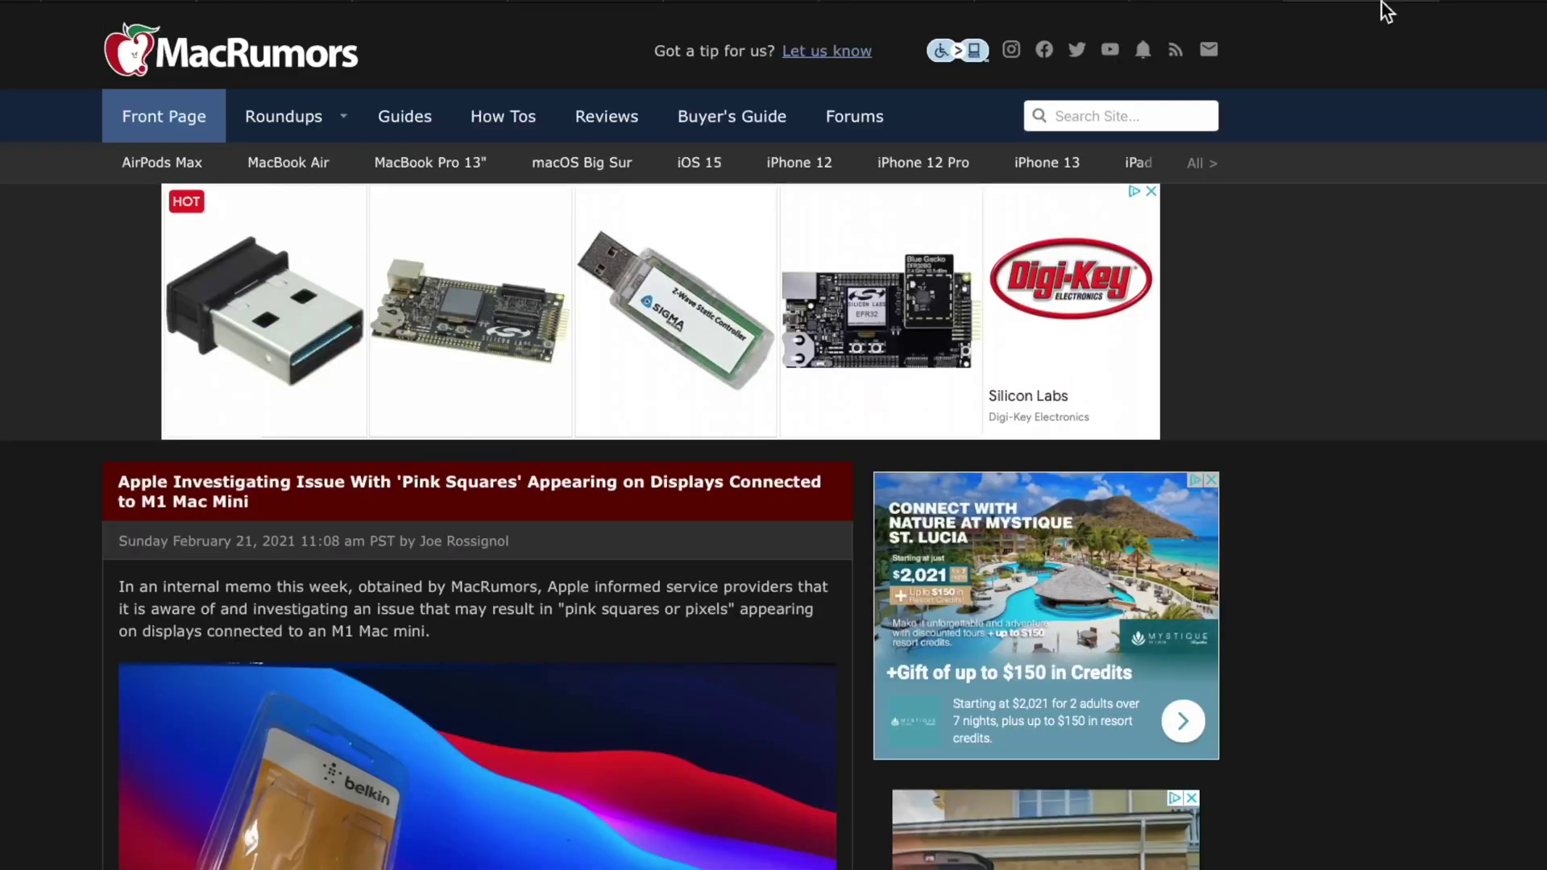
pyautogui.scroll(-3, 1446, 477)
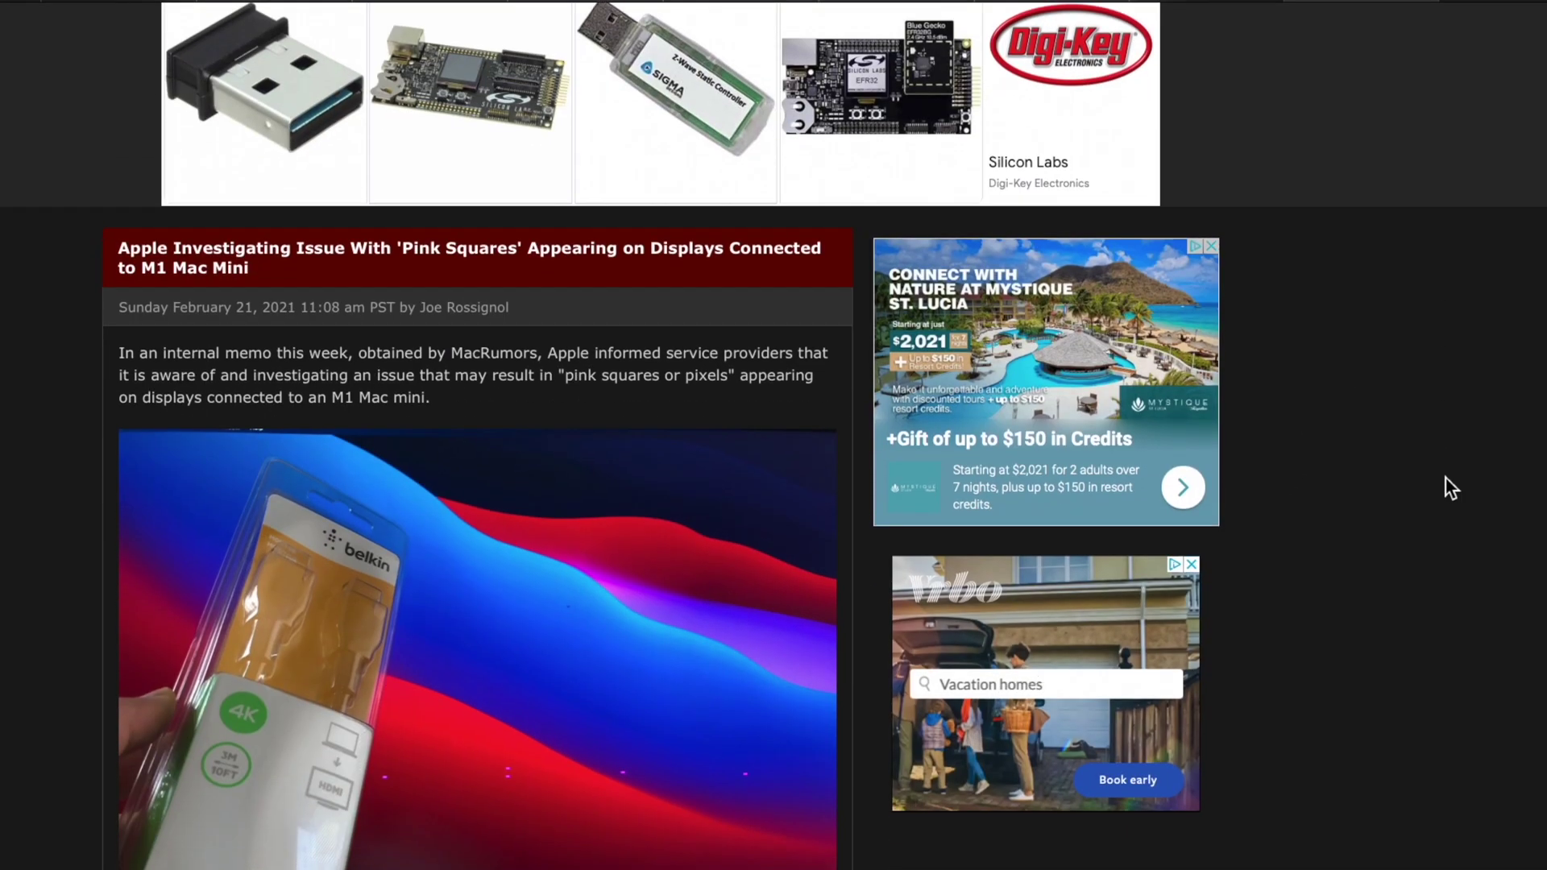
pyautogui.scroll(-1, 1445, 477)
pyautogui.scroll(-1, 1445, 477)
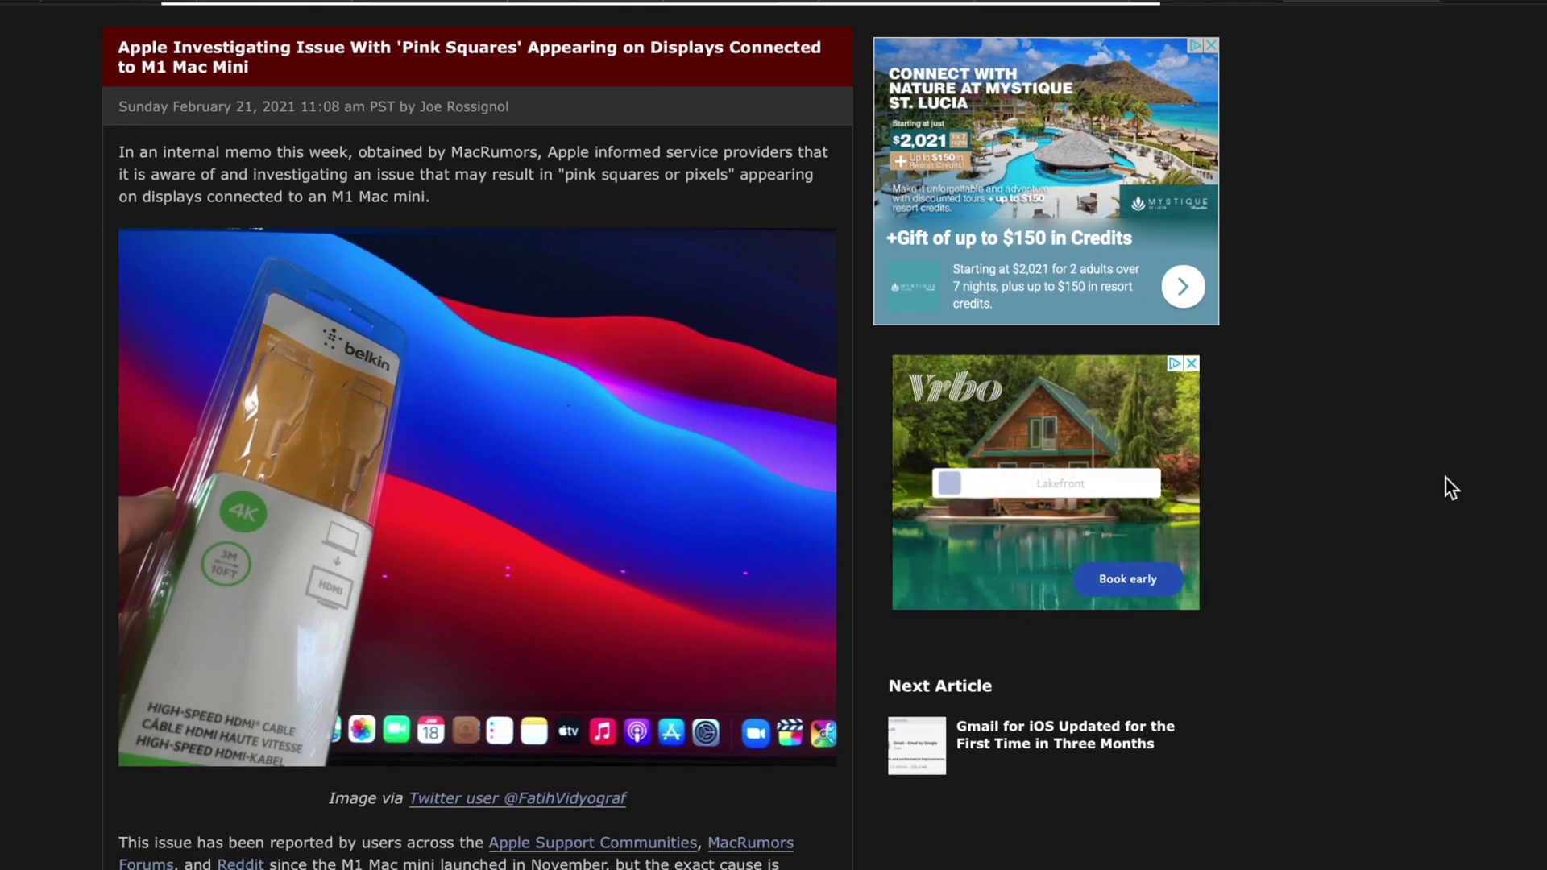
pyautogui.scroll(-1, 1446, 477)
pyautogui.scroll(-2, 1446, 477)
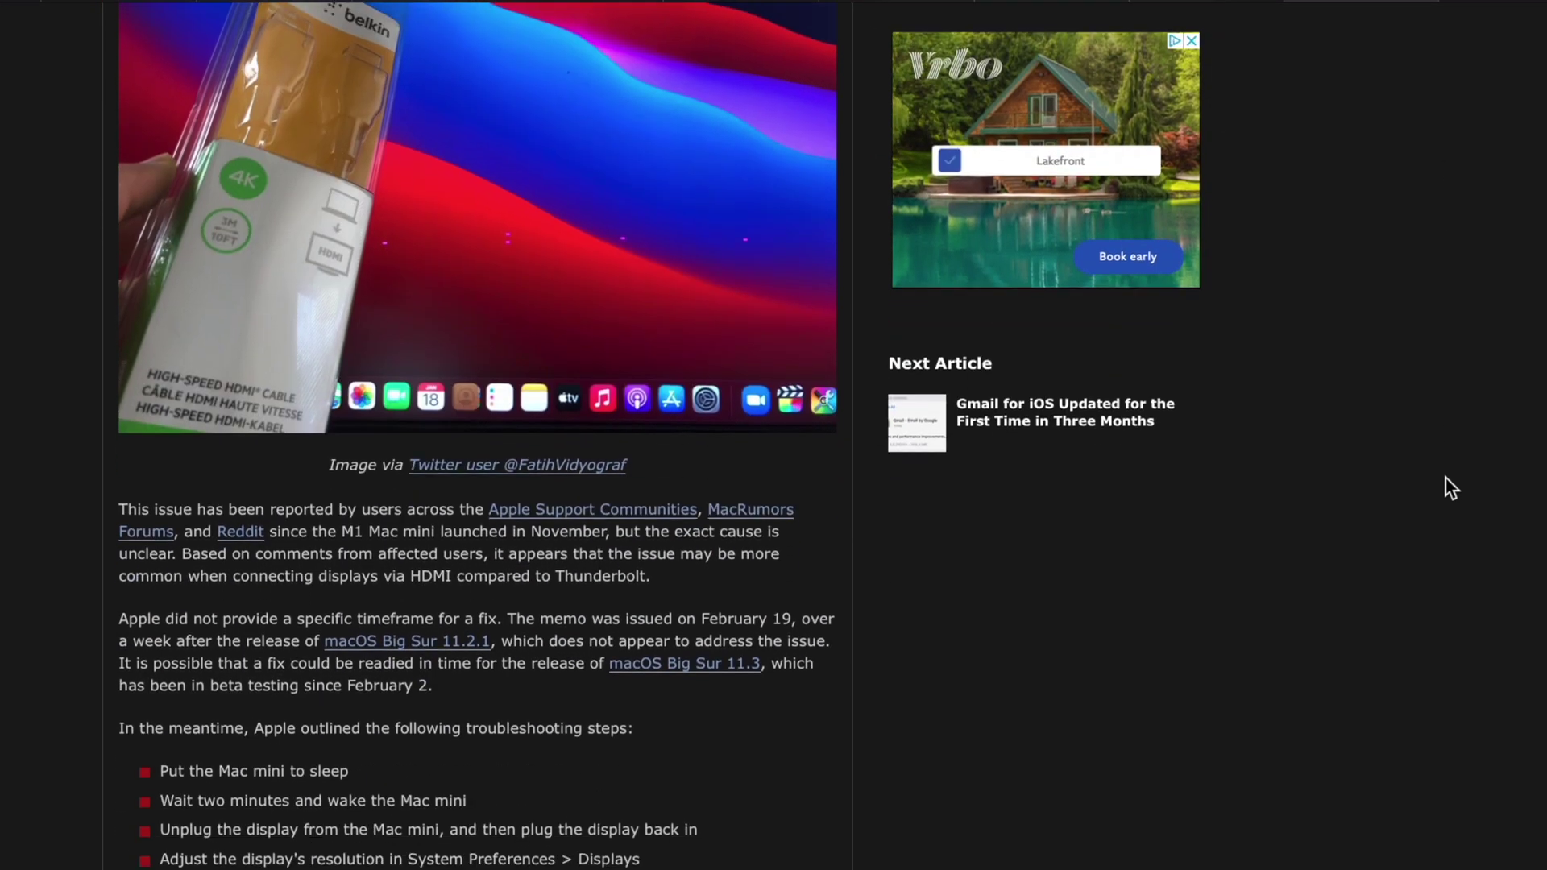
pyautogui.scroll(-1, 1445, 477)
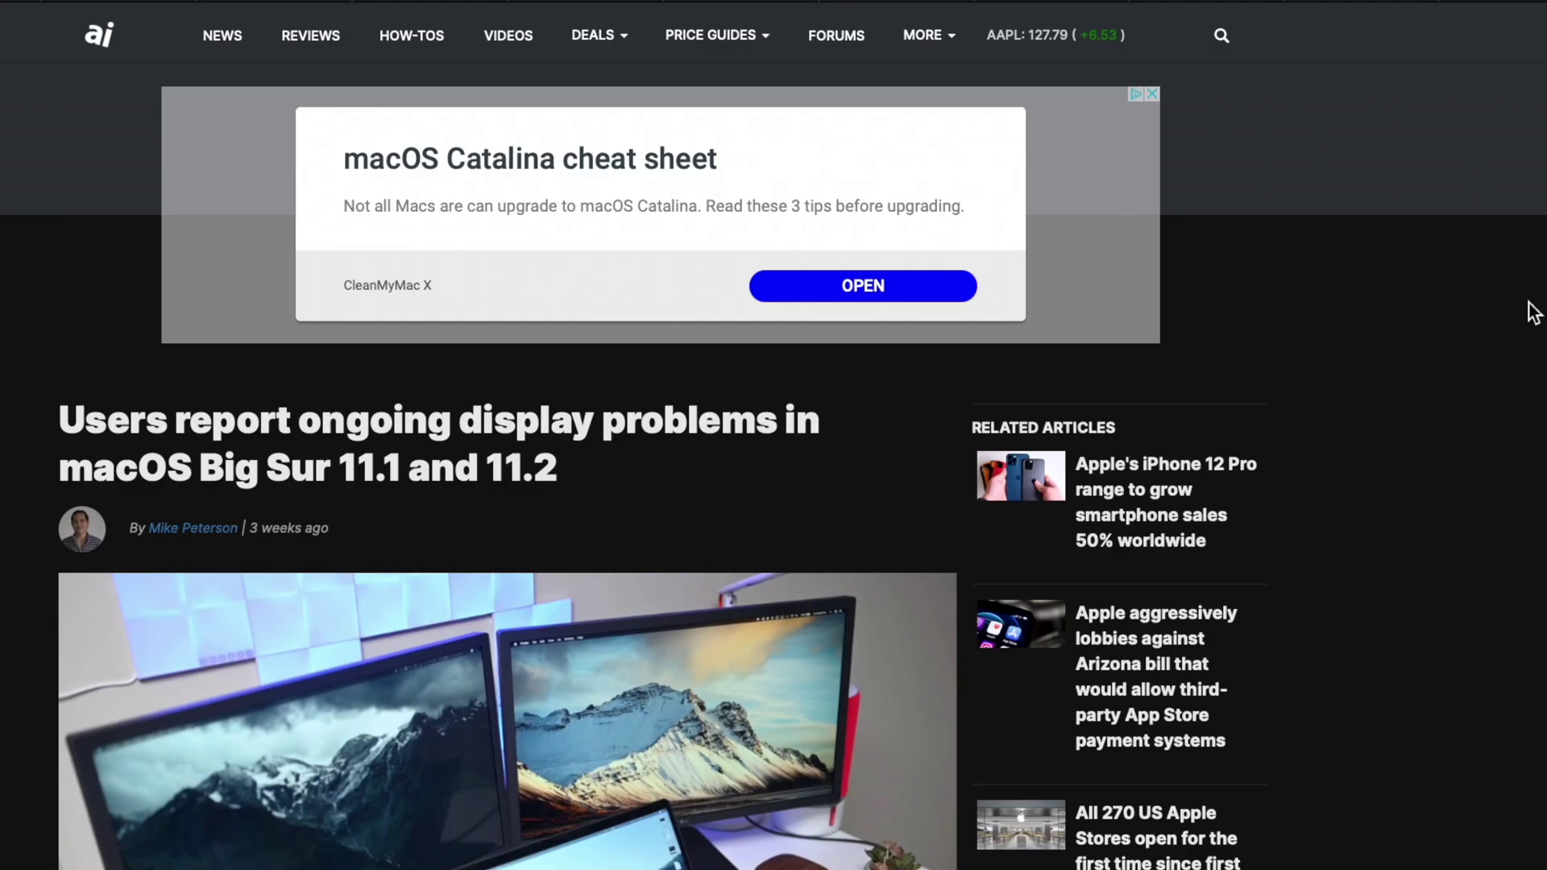
# Step: Read down AppleInsider's Big Sur 11.1/11.2 display-problems article, typing 'ring of 0's' along the way
pyautogui.scroll(-3, 1534, 313)
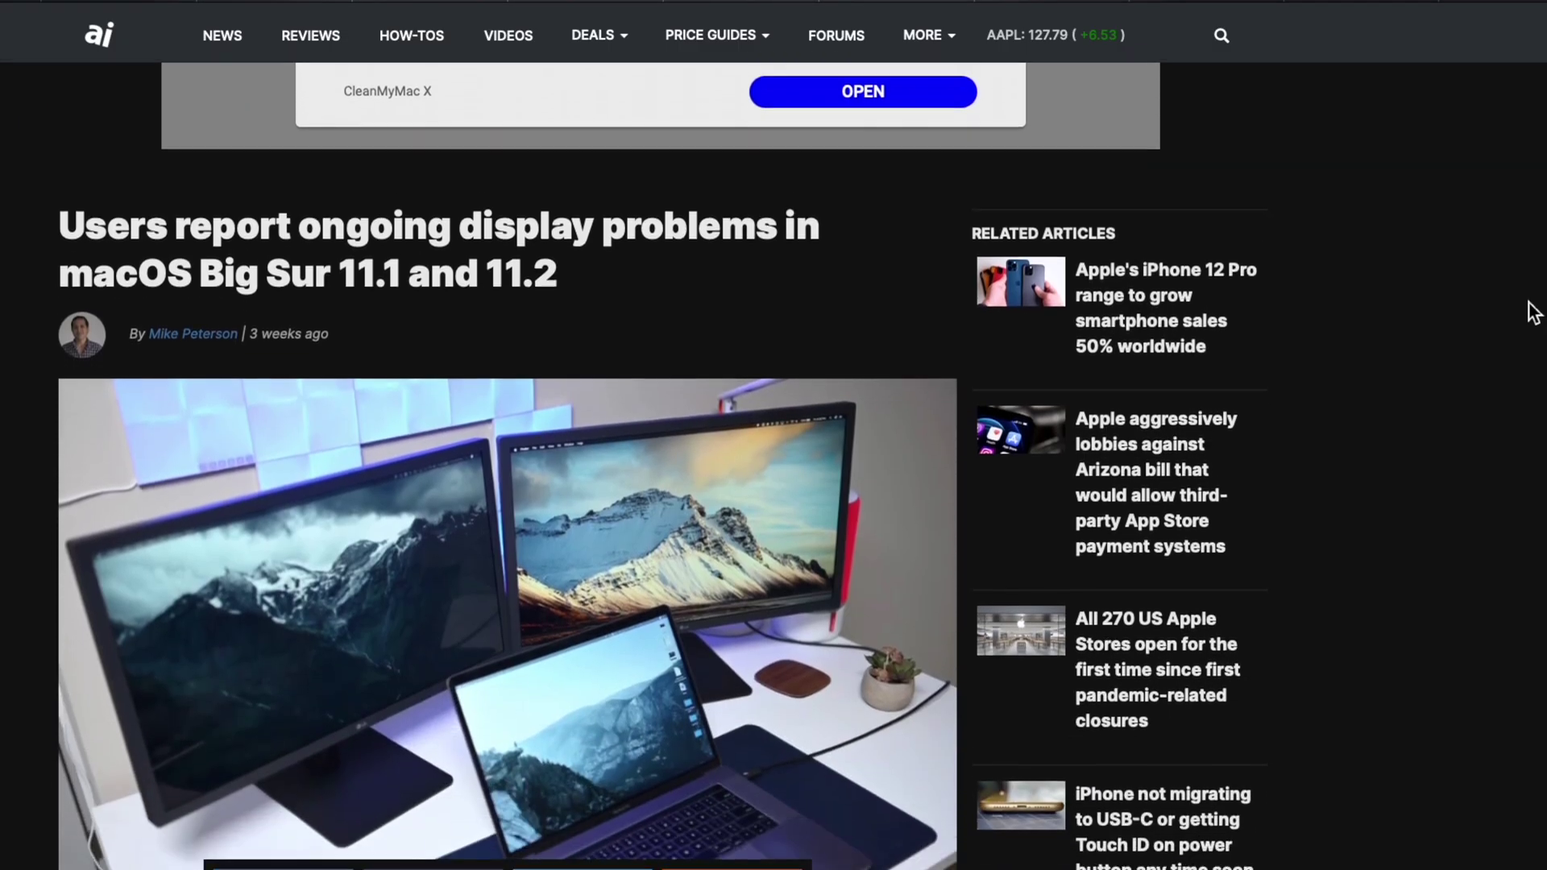
pyautogui.scroll(-1, 1533, 313)
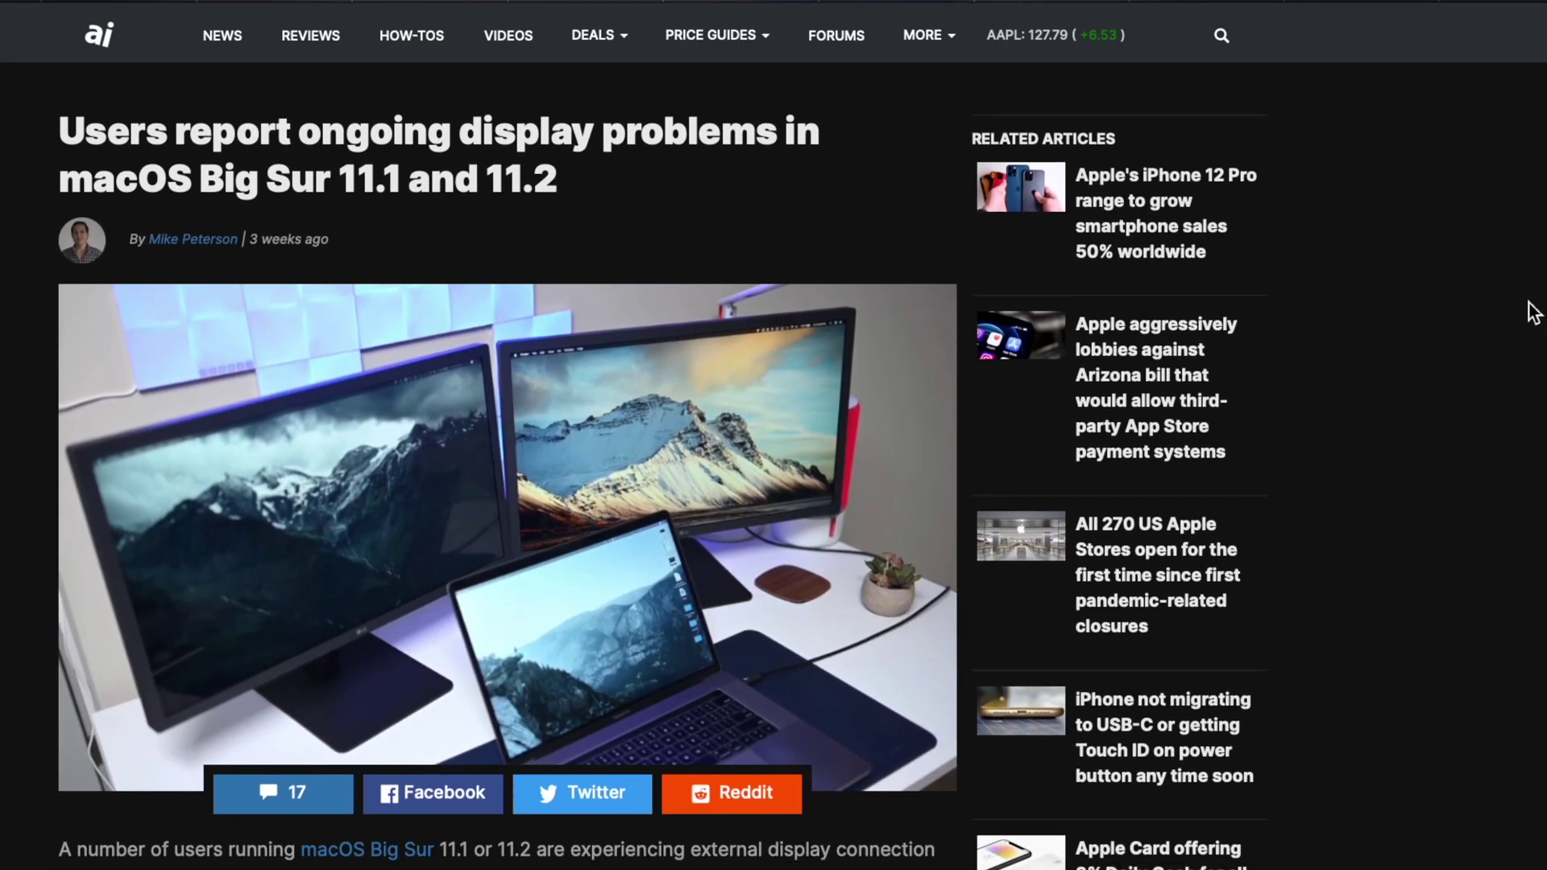
pyautogui.scroll(-2, 1533, 313)
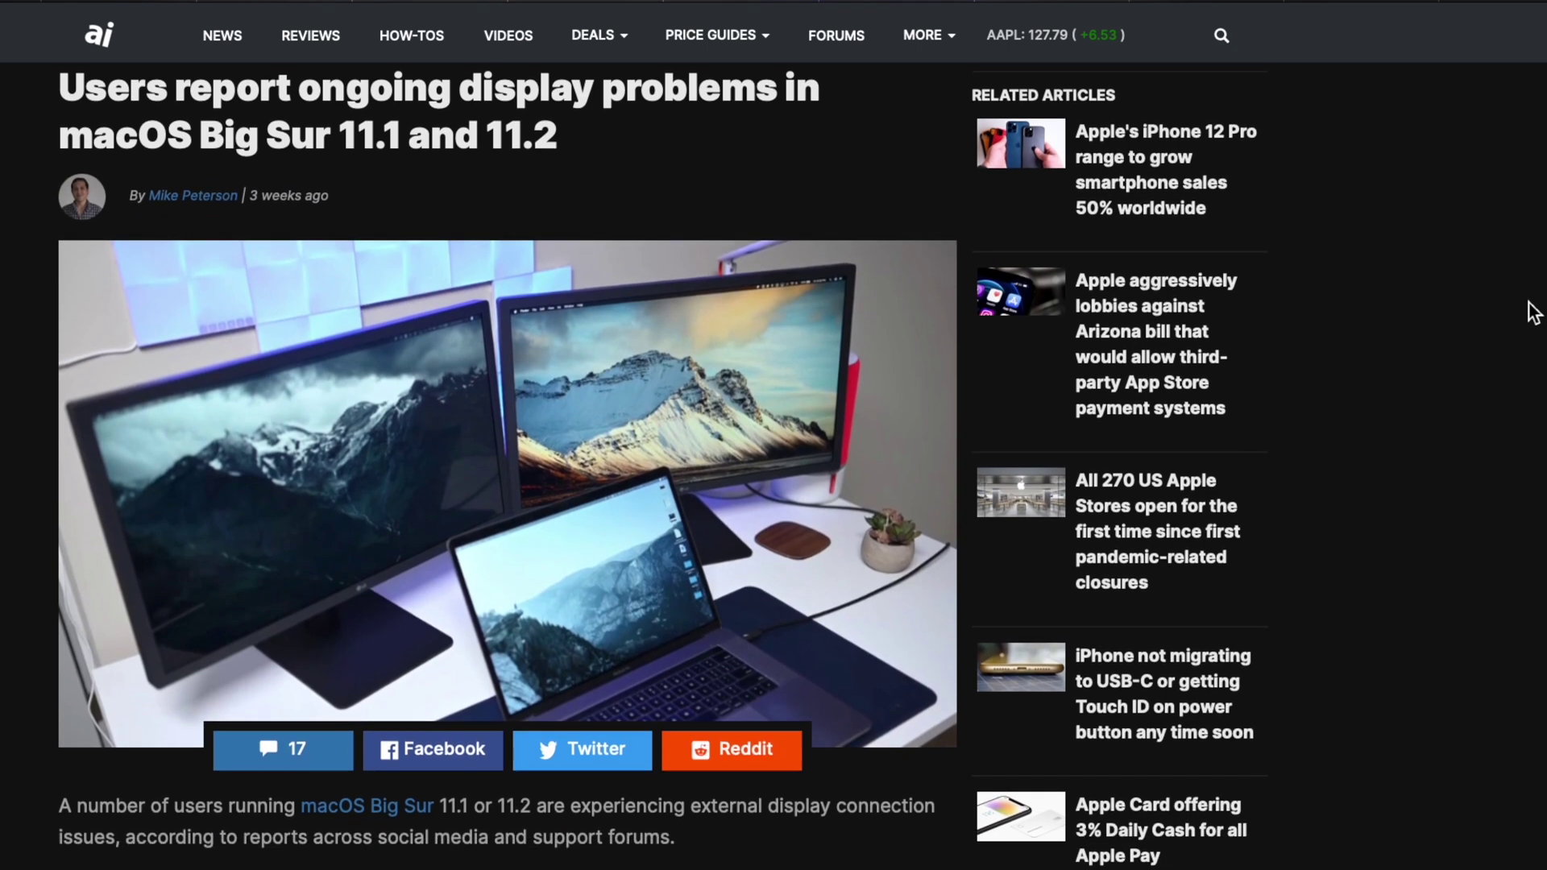
pyautogui.scroll(-2, 1533, 312)
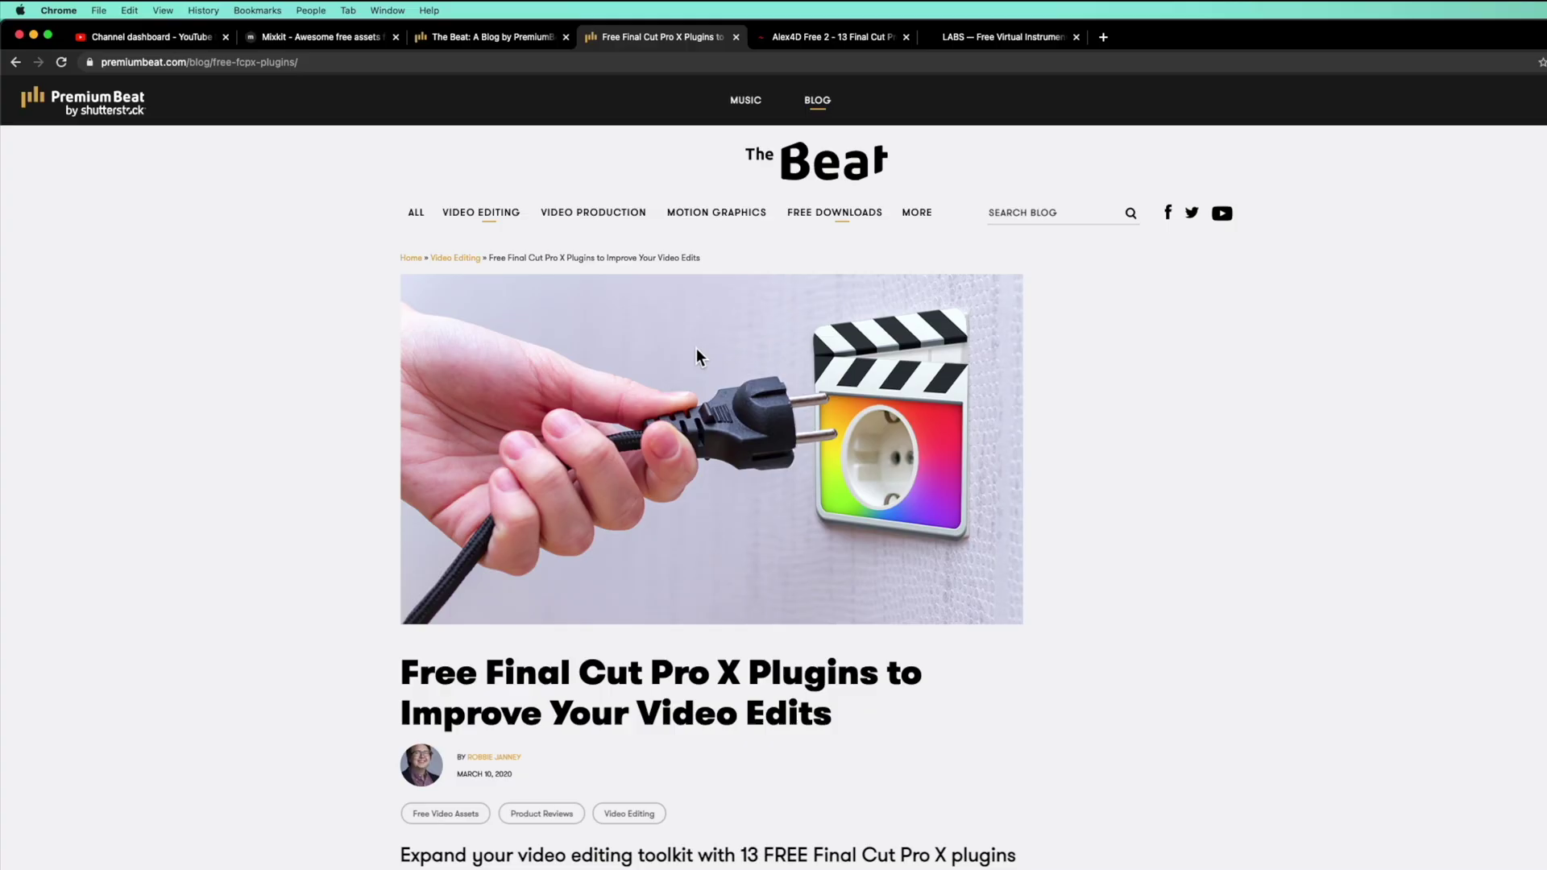
pyautogui.scroll(-4, 696, 348)
pyautogui.scroll(-4, 696, 350)
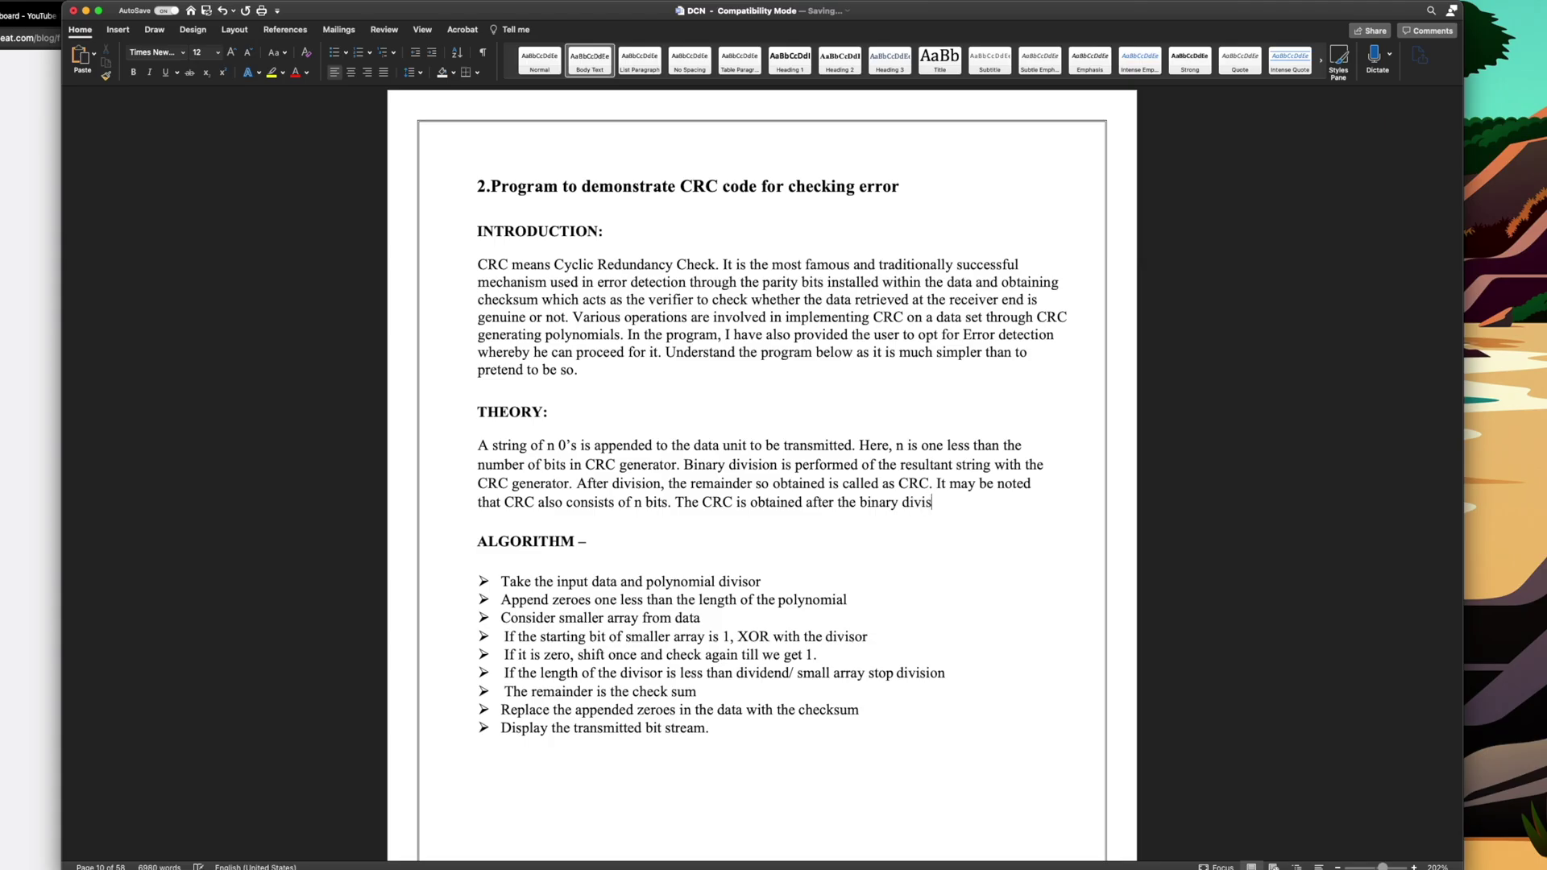
pyautogui.write("ring of 0's")
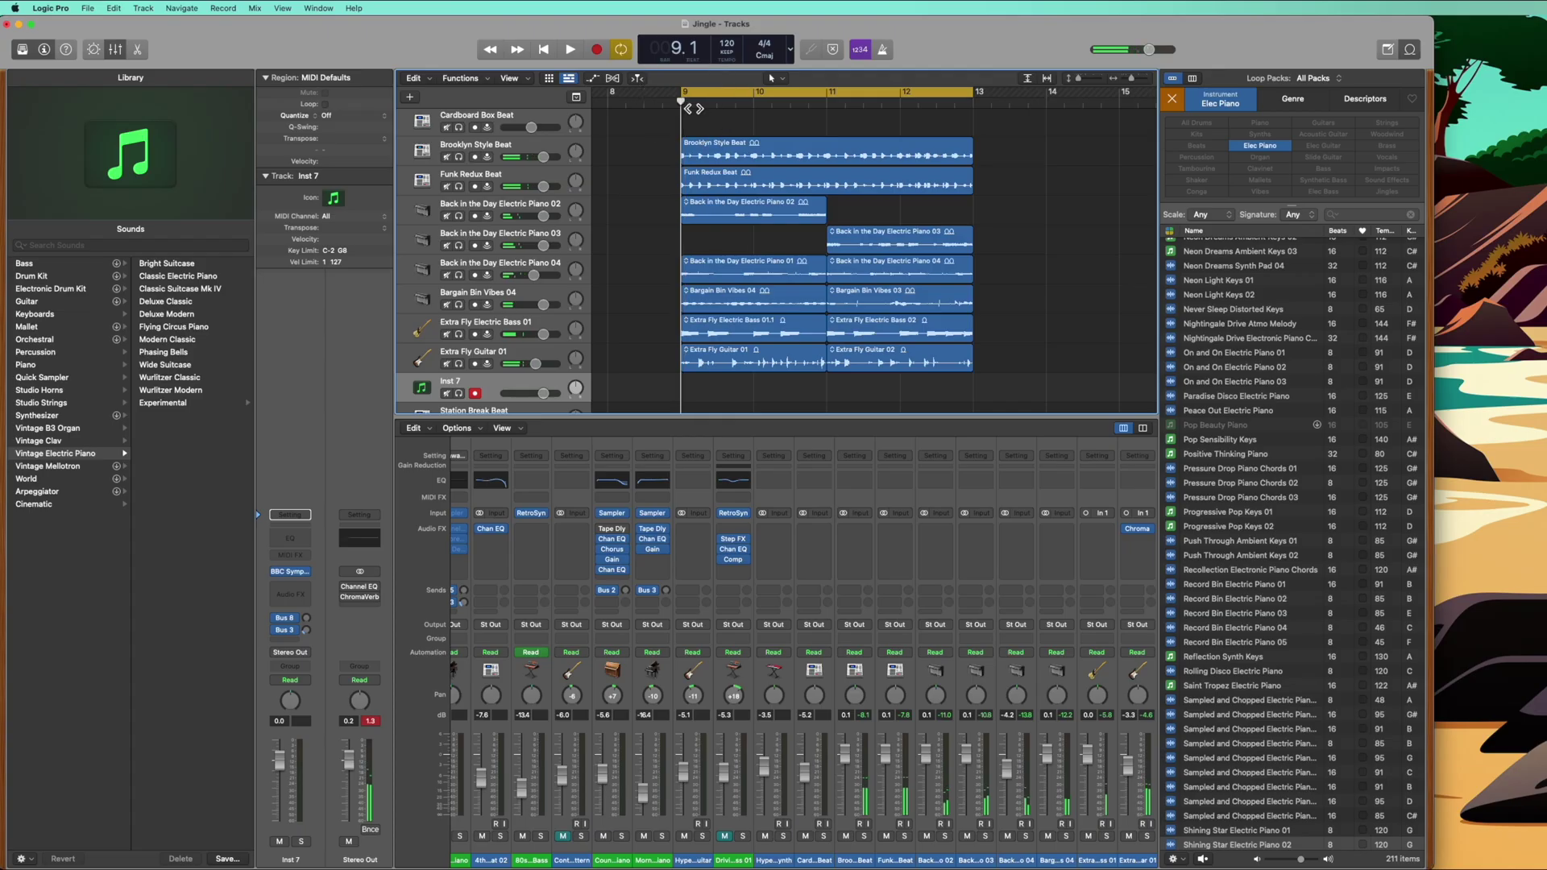
pyautogui.scroll(-1, 702, 158)
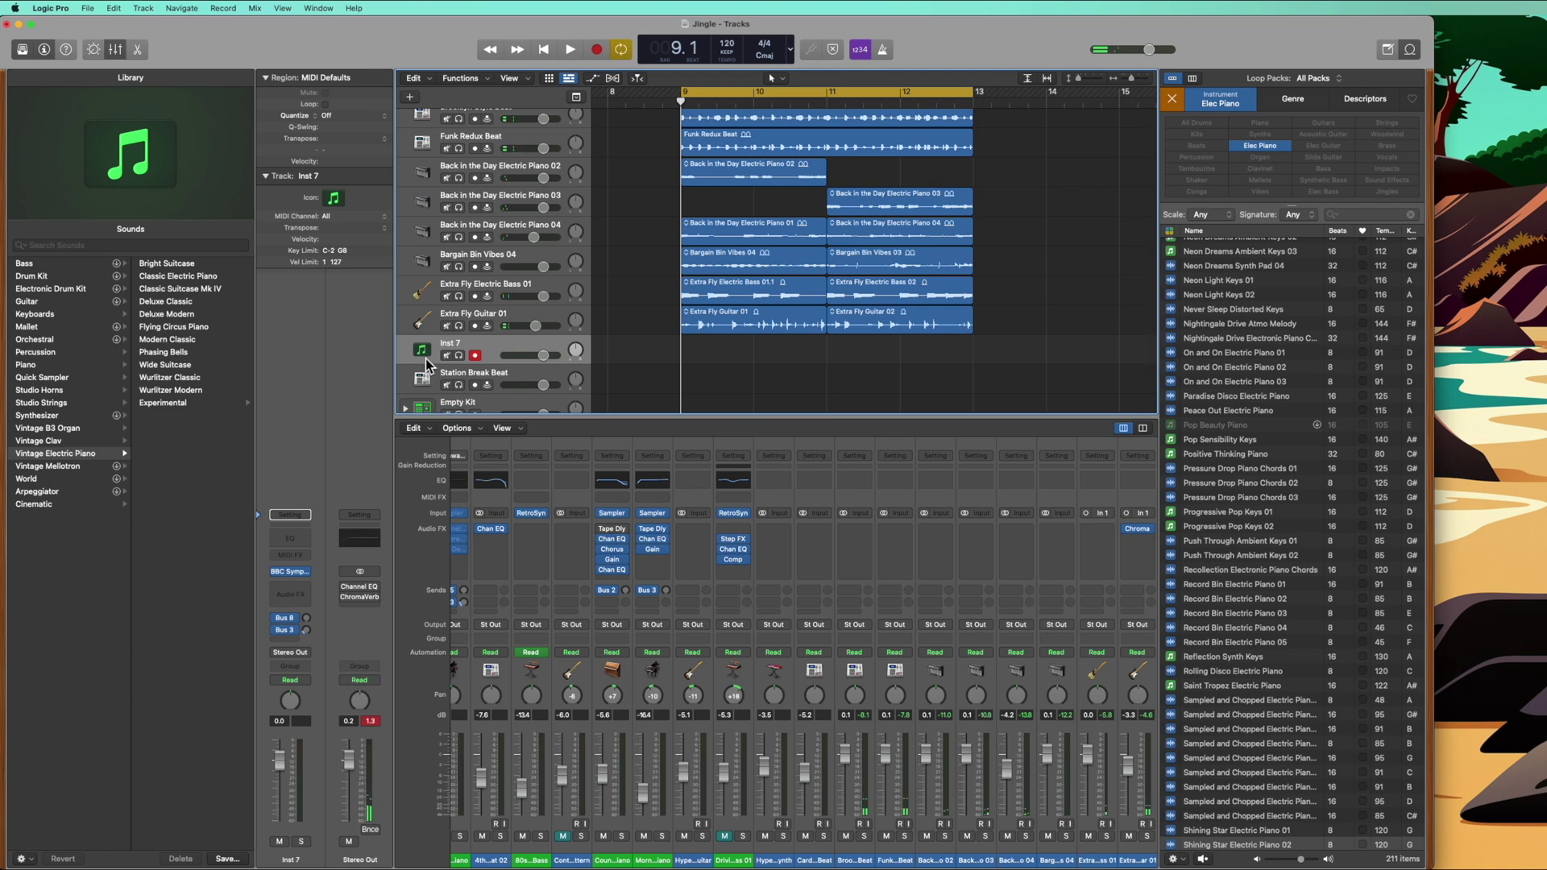
# Step: Open Inst 7's BBC Symphony Orchestra plugin (Strings: Violins 1) and move its window up-left
pyautogui.click(291, 572)
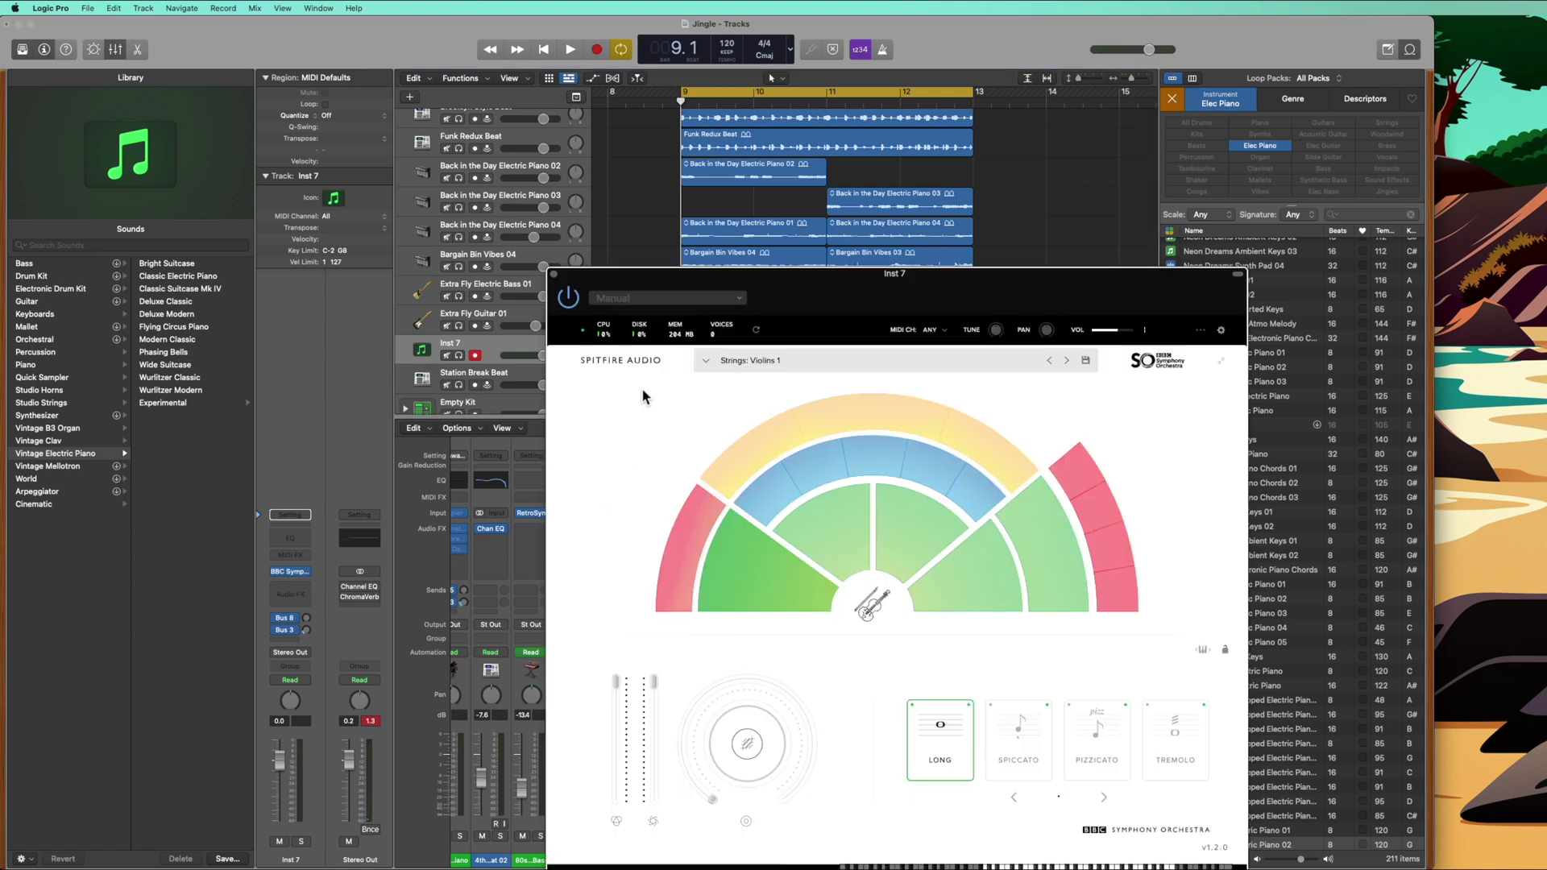
pyautogui.moveTo(776, 307); pyautogui.dragTo(677, 211)
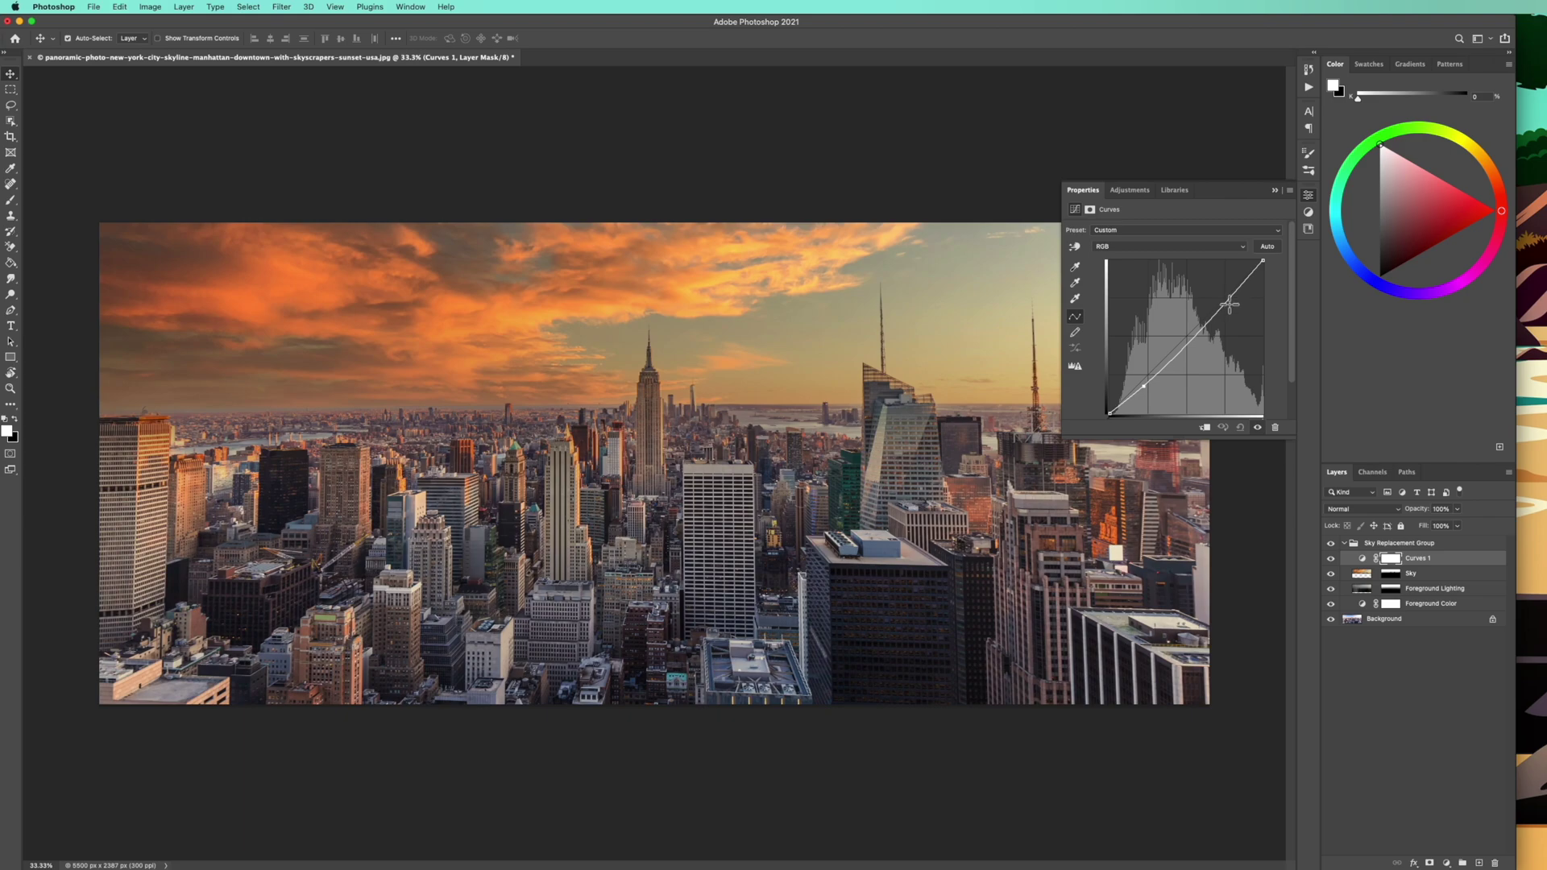
pyautogui.moveTo(1228, 304); pyautogui.dragTo(1231, 286)
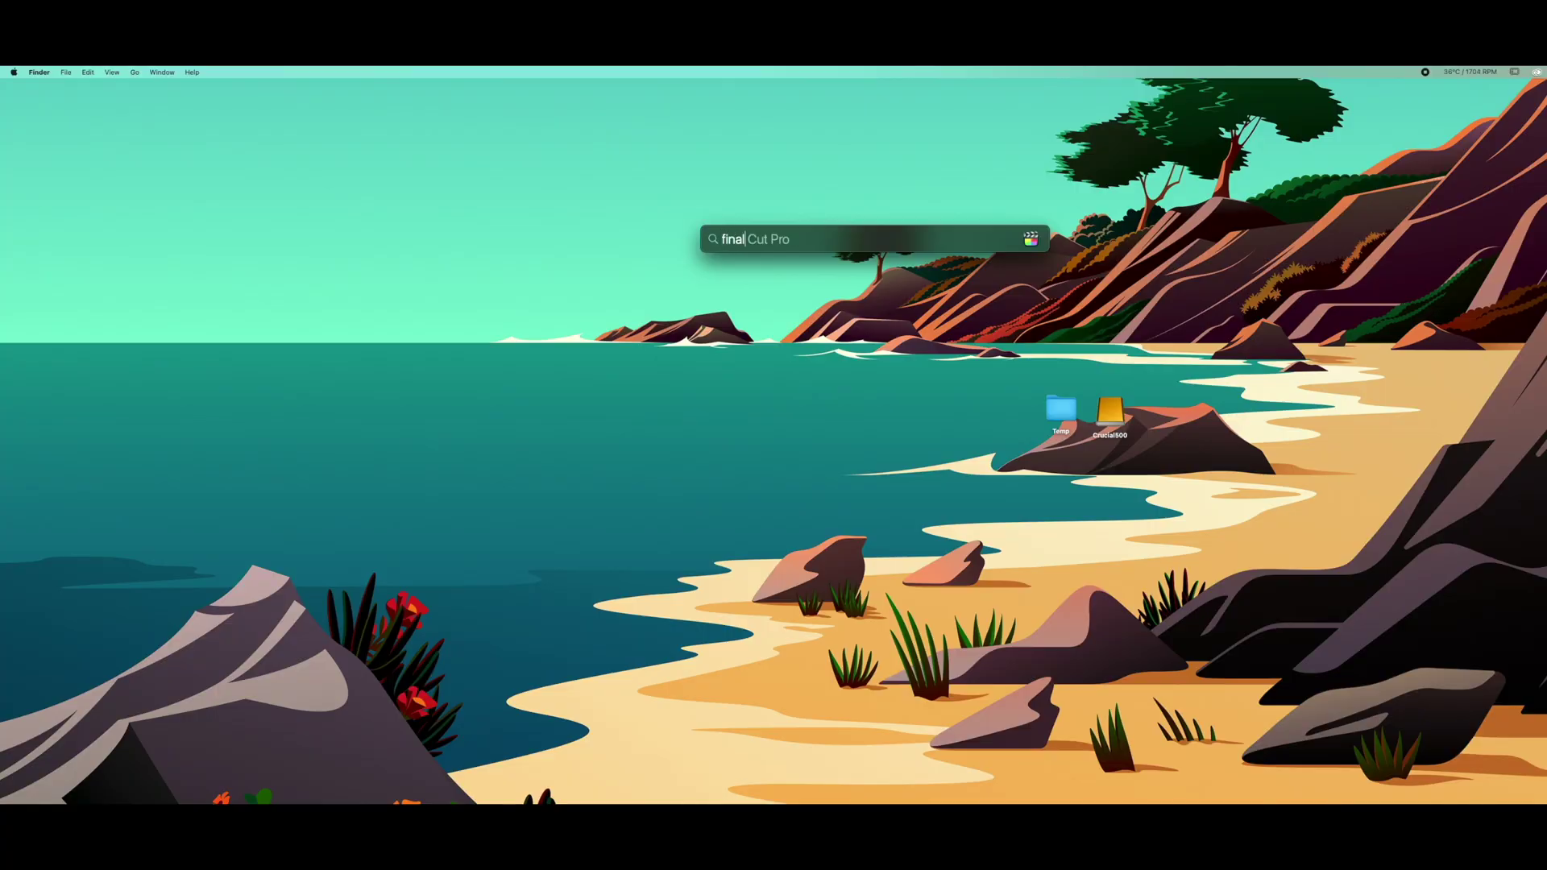
# Step: Launch Final Cut Pro, put the Oct 30 footage in the timeline, and add Color Wheels to 16GB Reveal
pyautogui.press('Return')
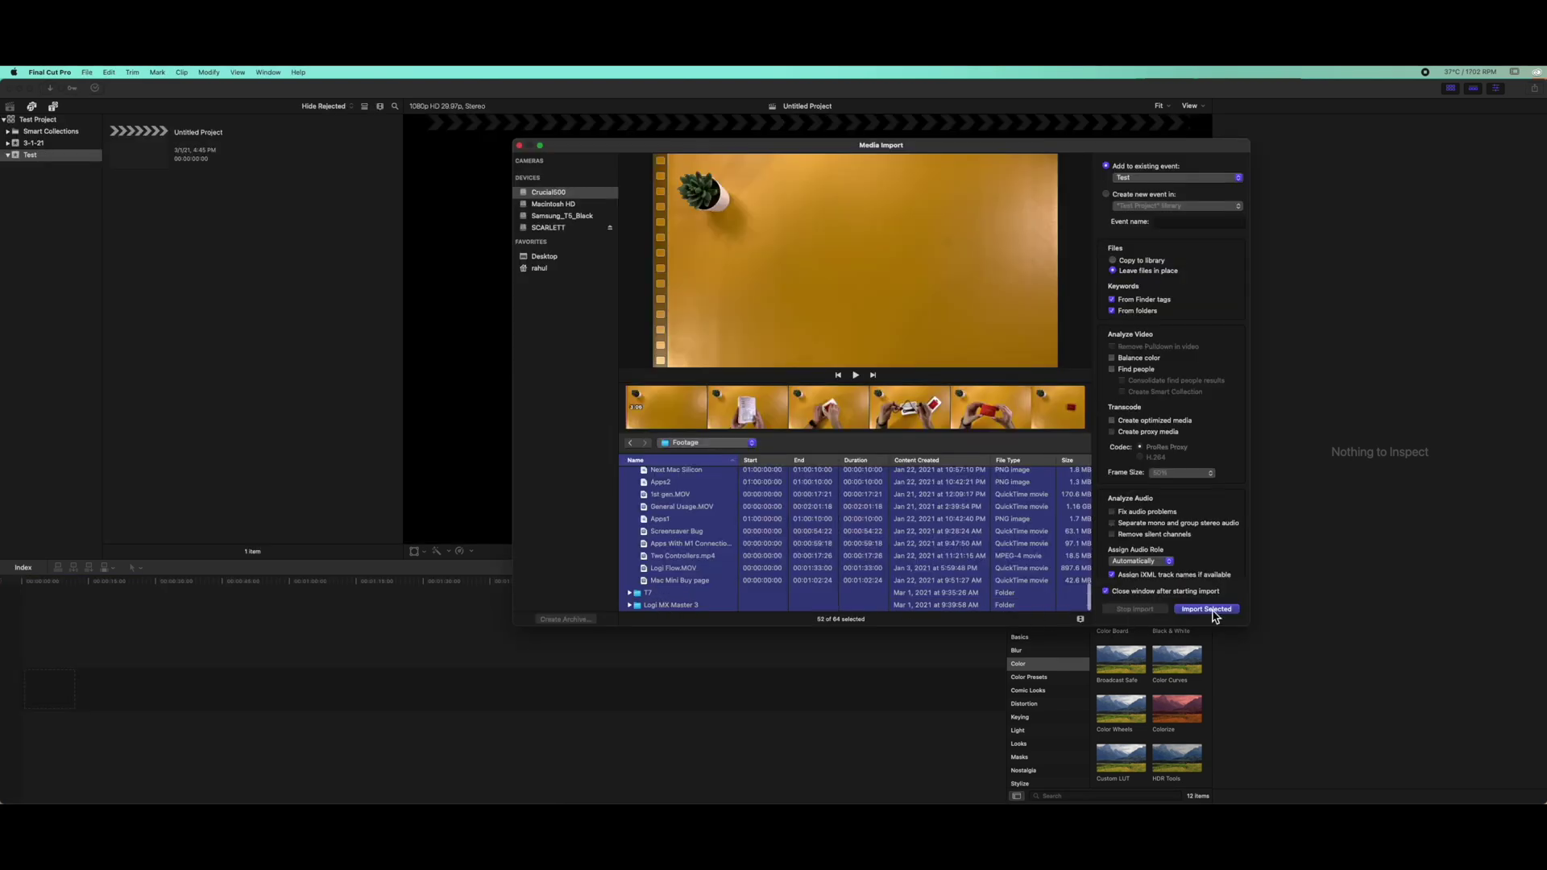
pyautogui.click(1217, 616)
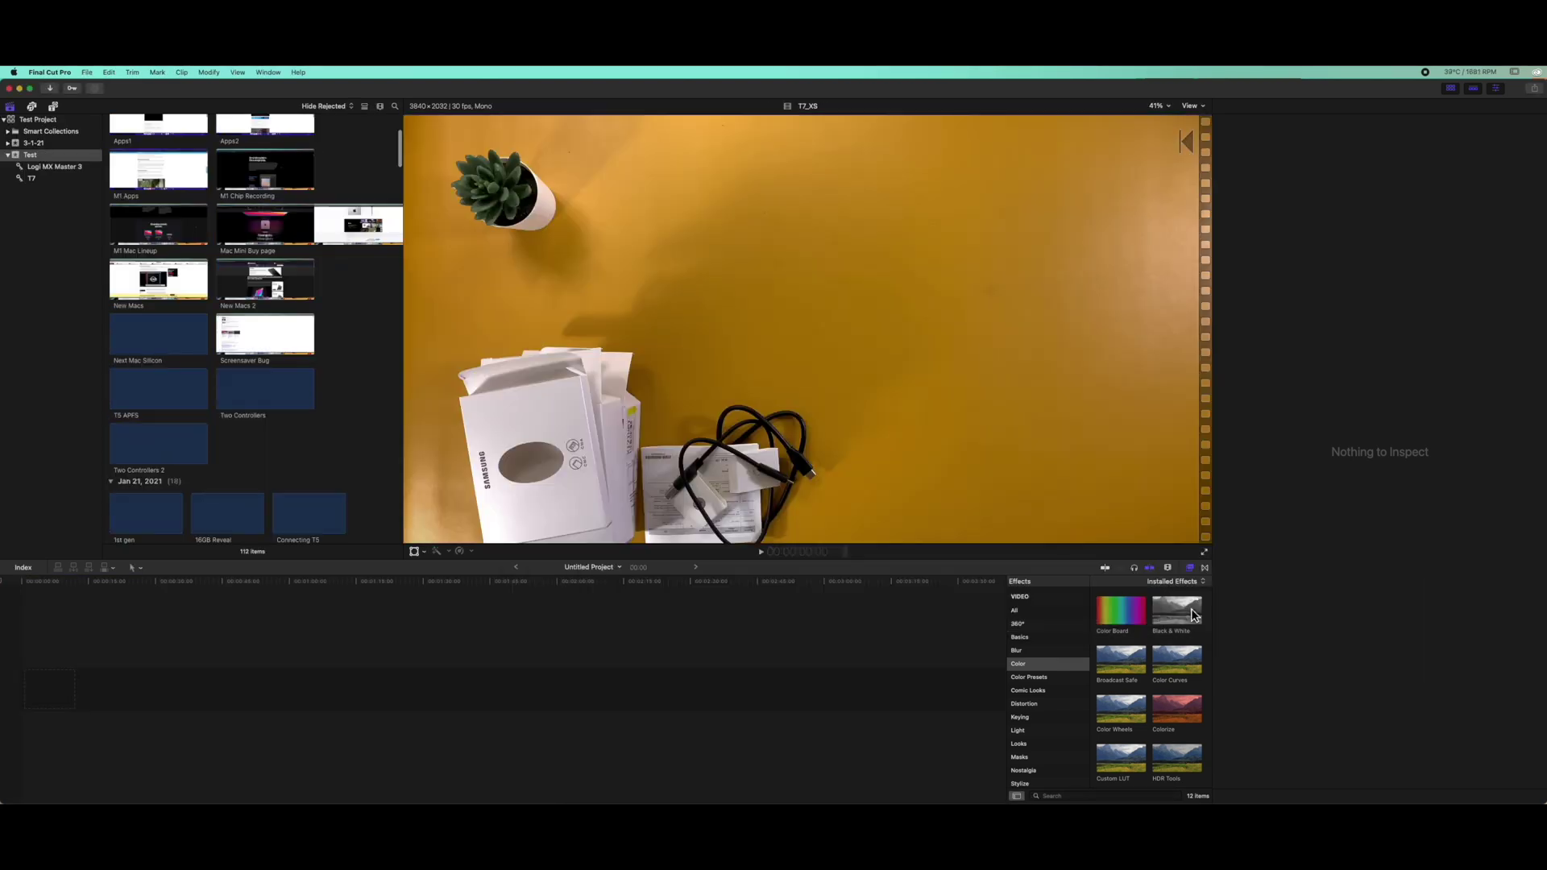
pyautogui.moveTo(242, 322); pyautogui.dragTo(41, 694)
pyautogui.click(1115, 689)
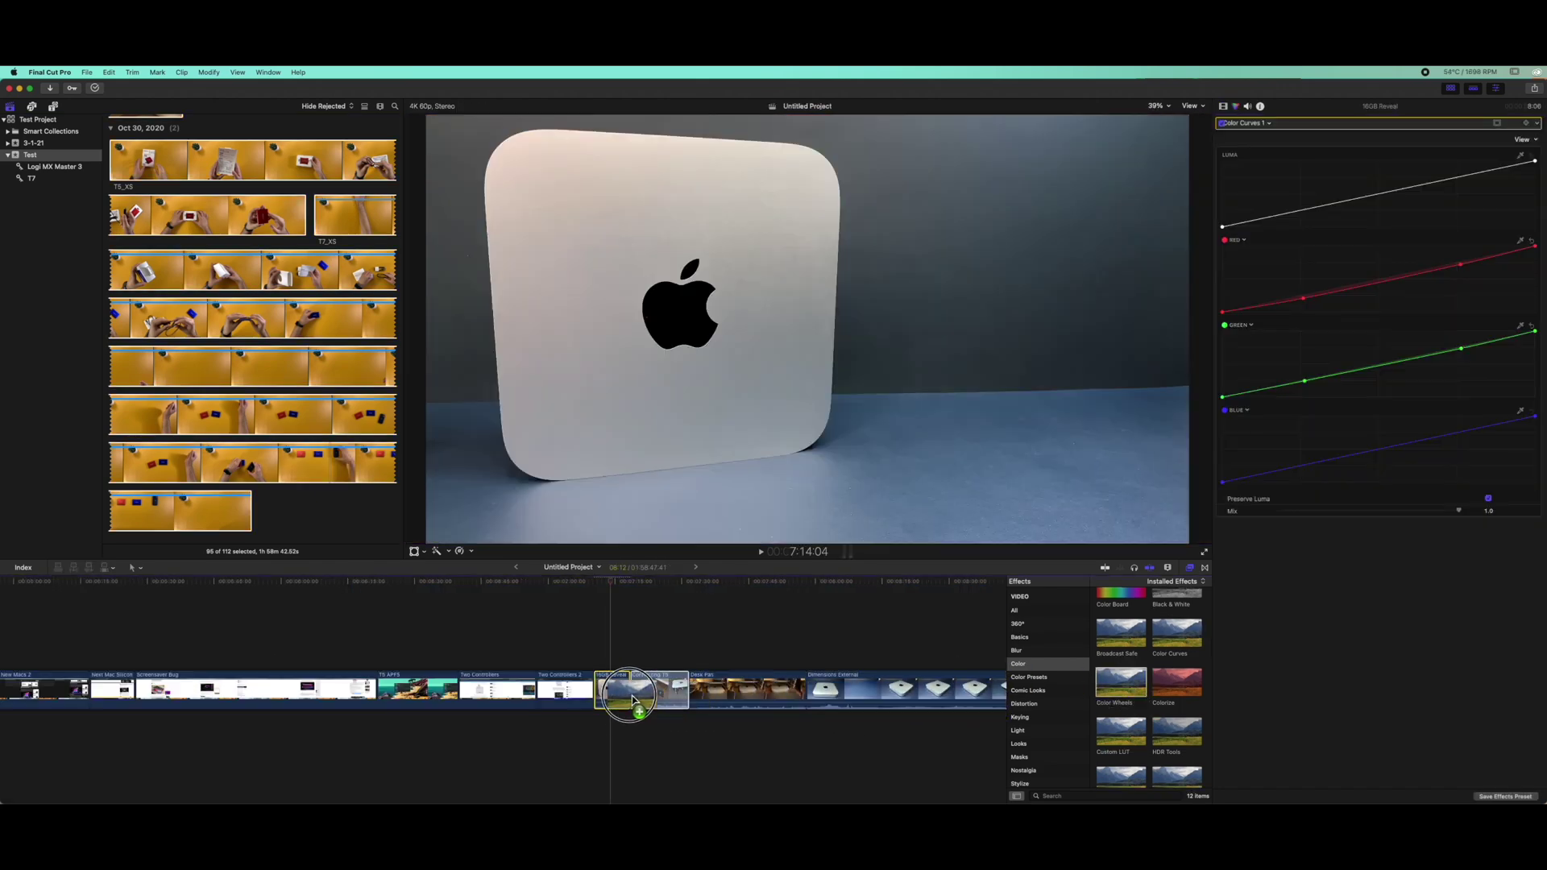
pyautogui.moveTo(632, 699); pyautogui.dragTo(625, 703)
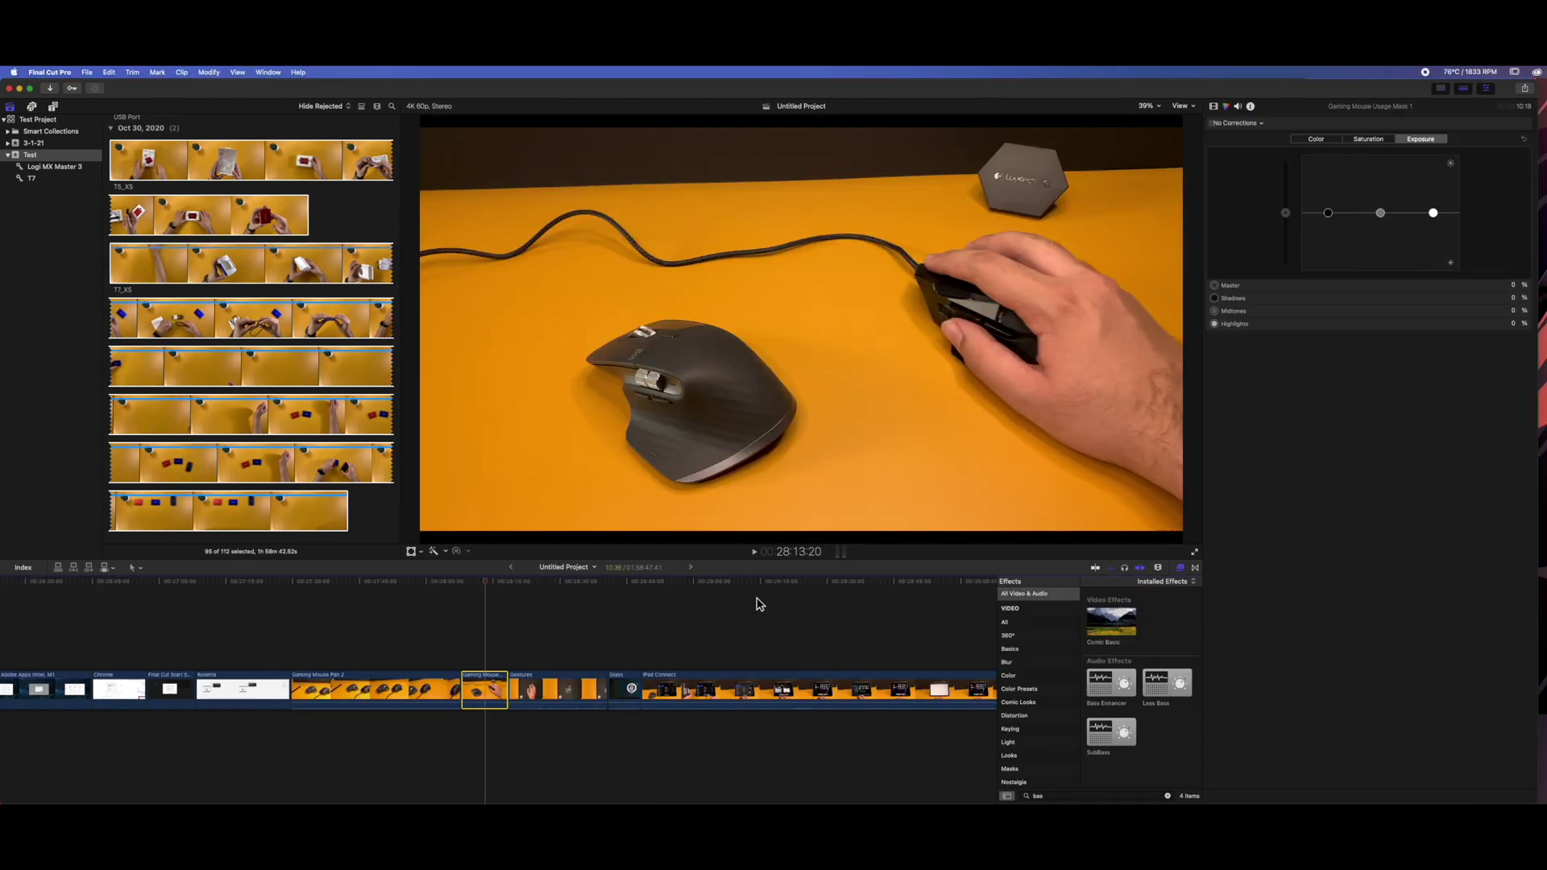
pyautogui.press('super+Tab')
pyautogui.press('super+Tab')
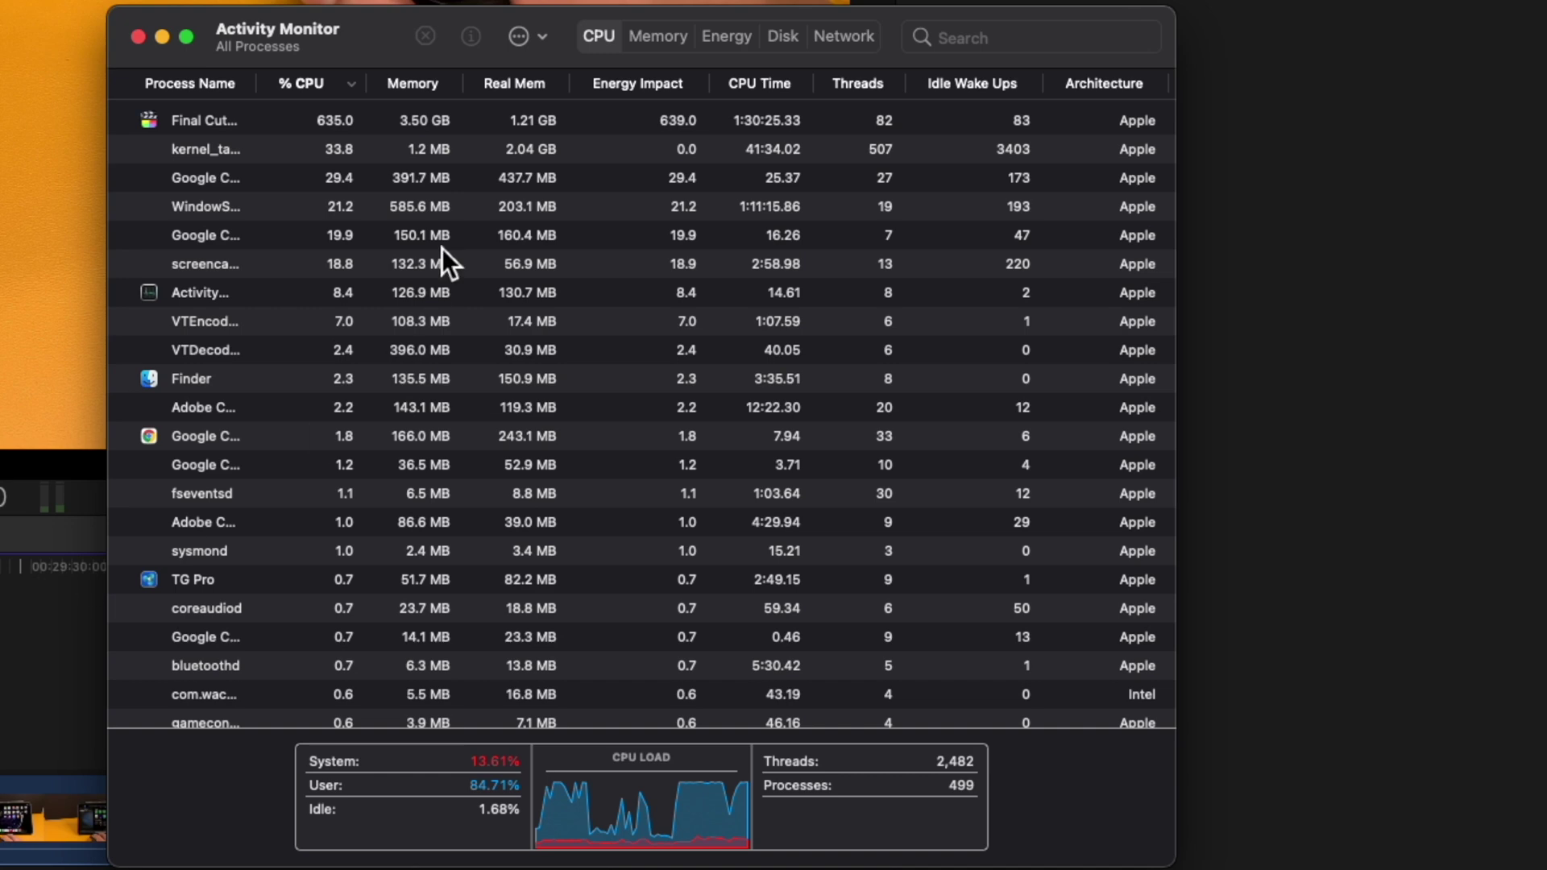
# Step: Rank Activity Monitor processes by memory, then extend the Finder selection through Thumbnail.psd
pyautogui.click(656, 36)
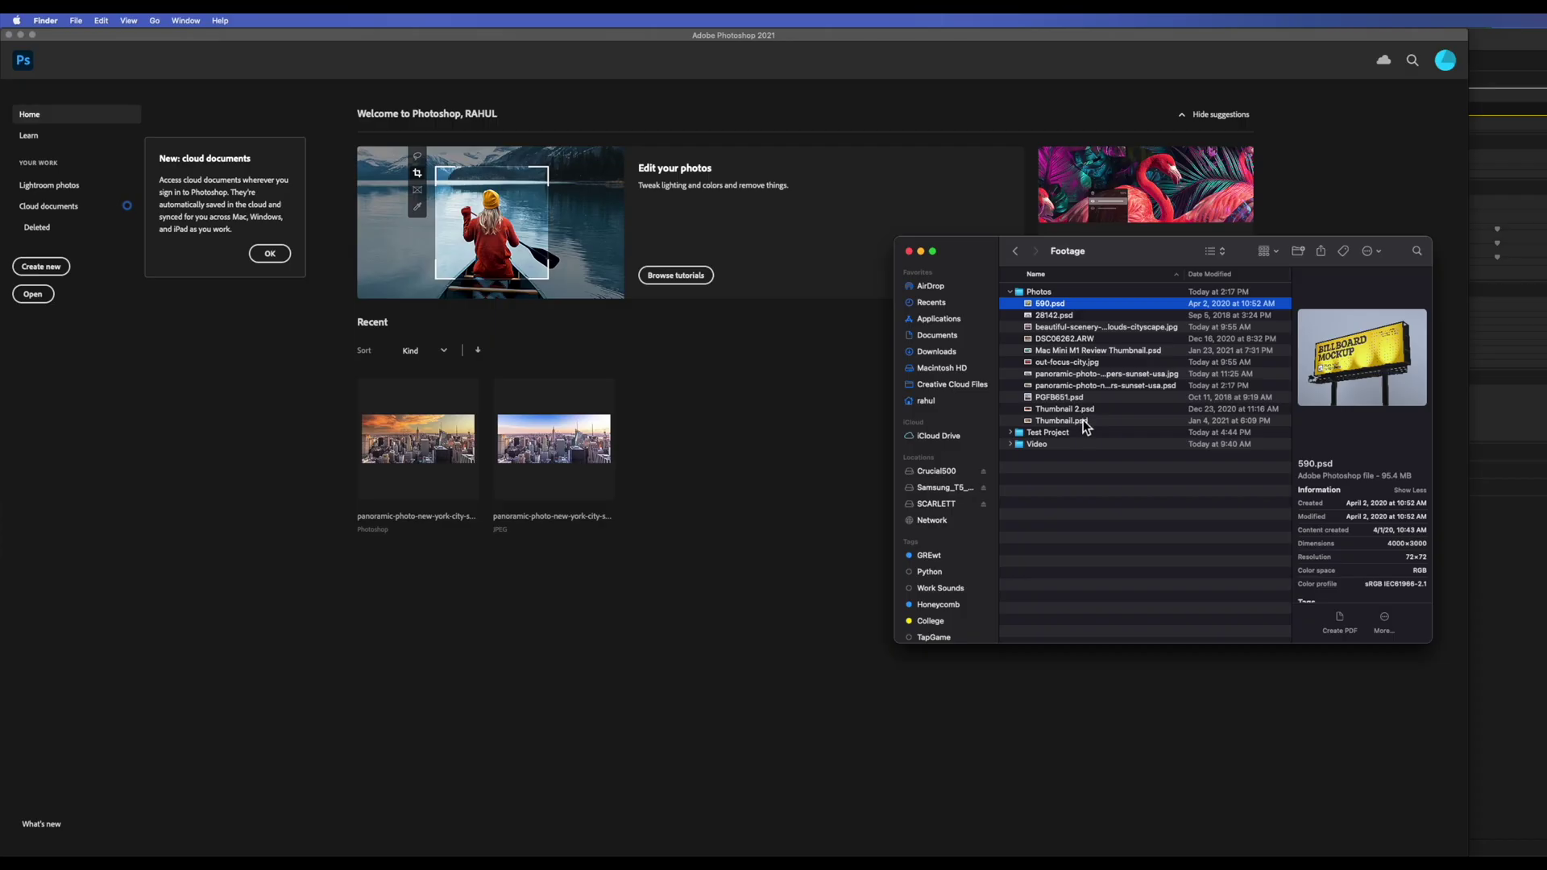
pyautogui.keyDown('shift'); pyautogui.click(1088, 420); pyautogui.keyUp('shift')
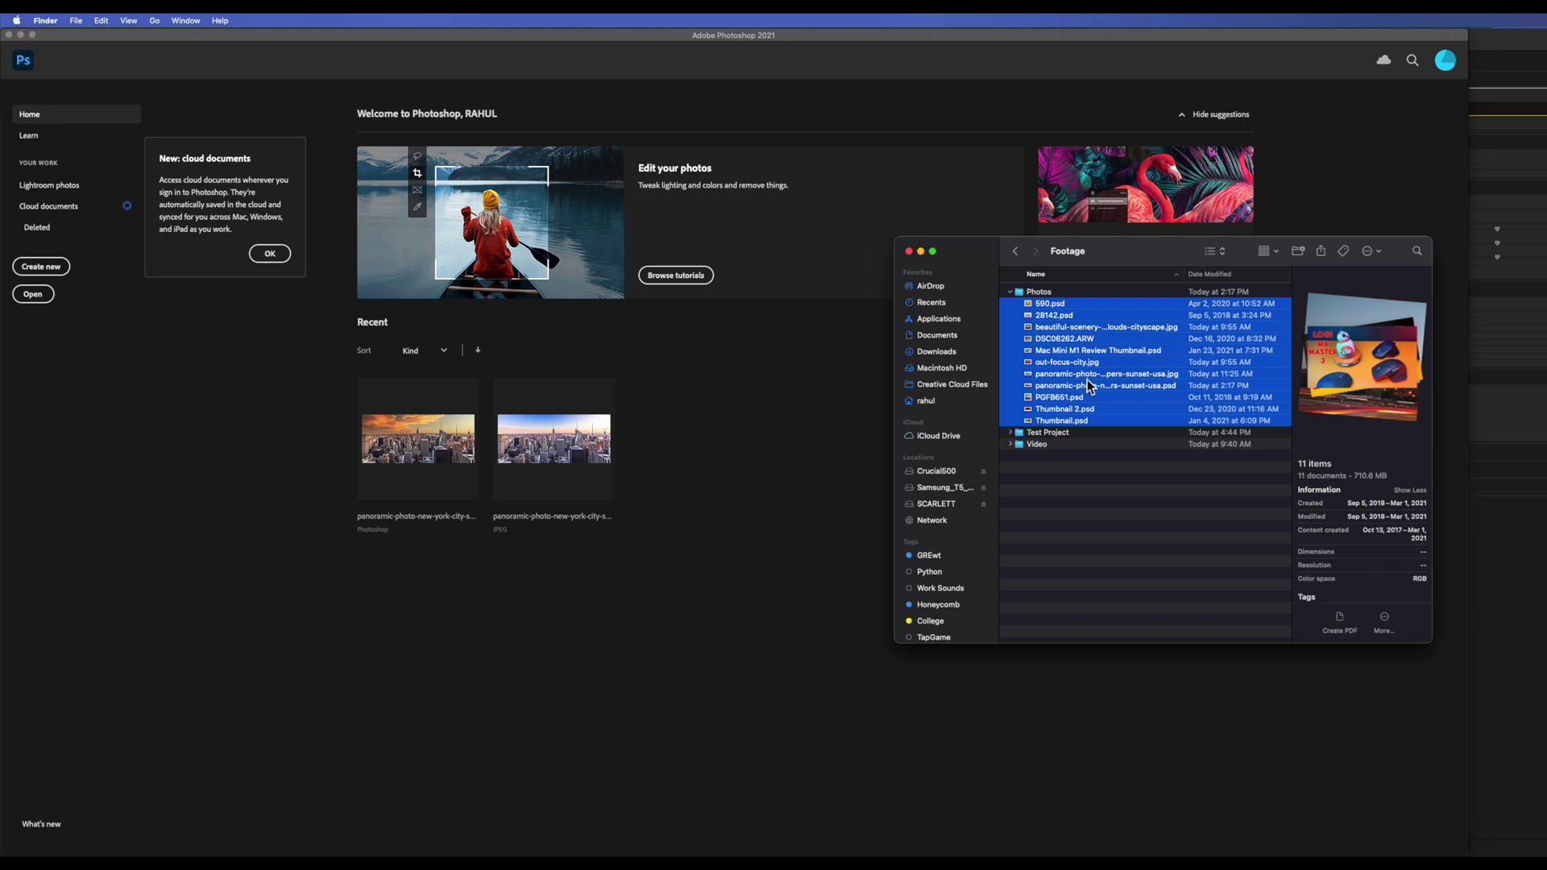
# Step: Deselect the two panoramic files and drag the nine remaining Footage photos into Photoshop
pyautogui.keyDown('super'); pyautogui.click(1089, 385); pyautogui.keyUp('super')
pyautogui.keyDown('super'); pyautogui.click(1089, 374); pyautogui.keyUp('super')
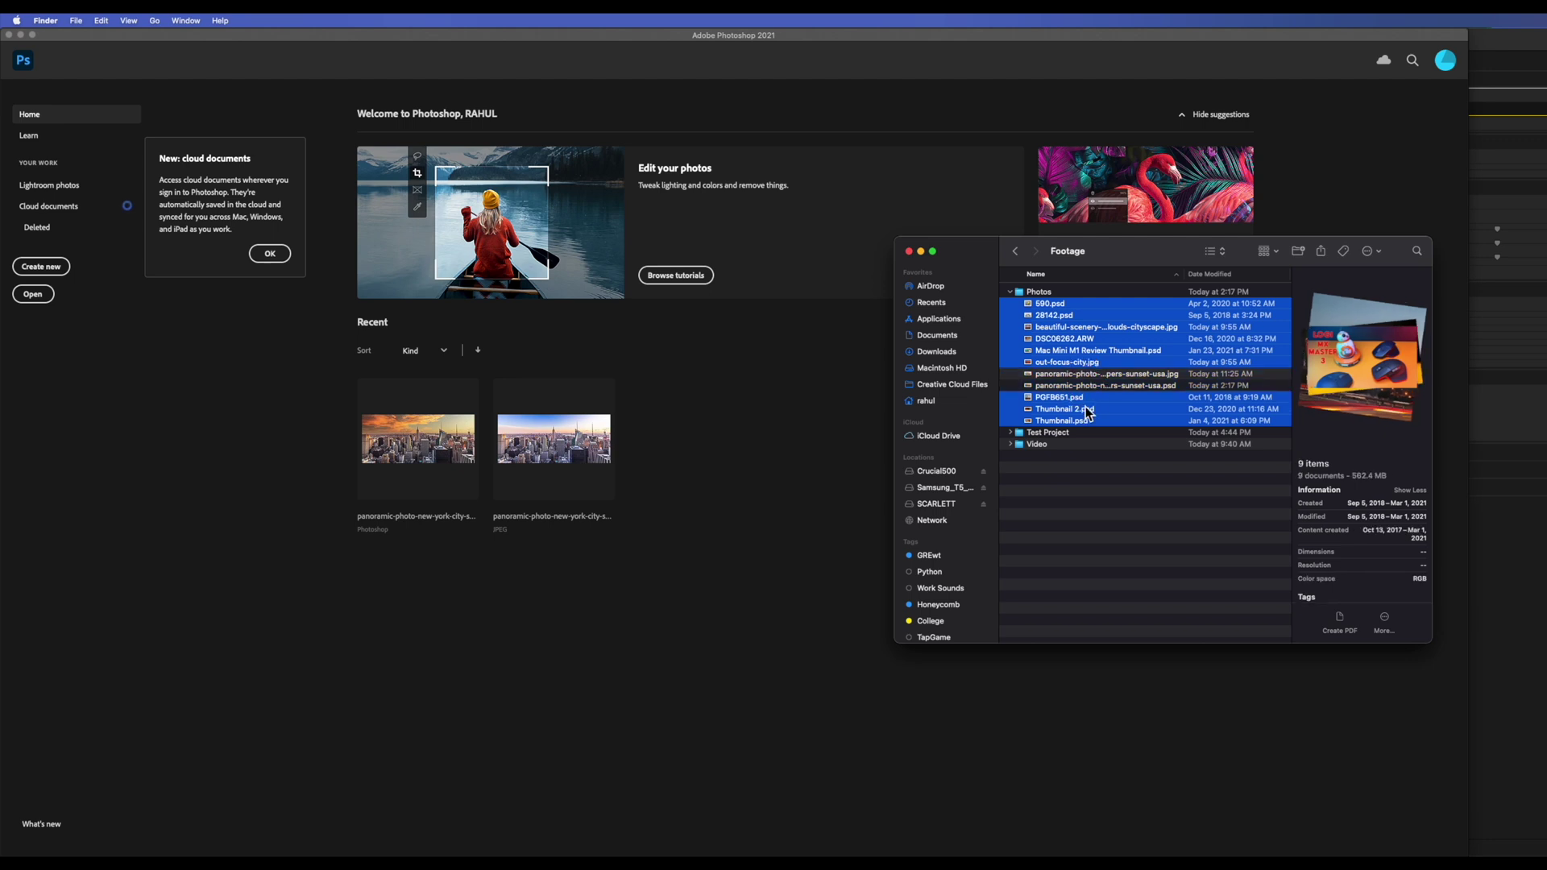
pyautogui.moveTo(1090, 412); pyautogui.dragTo(725, 457)
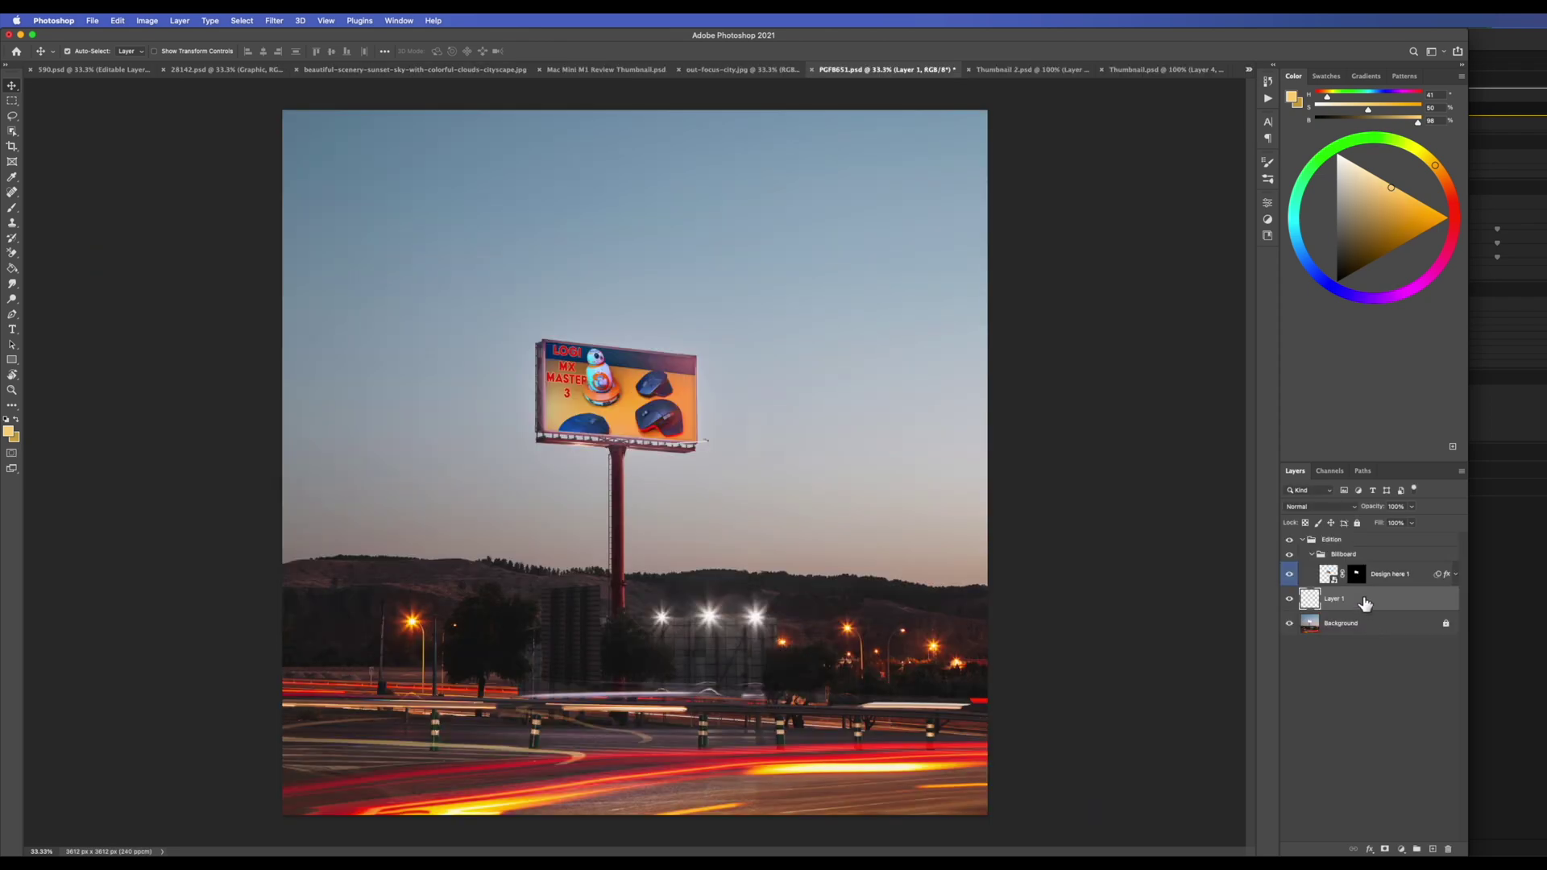
# Step: Delete Layer 1, duplicate the Background layer, and convert the copy to a smart object
pyautogui.press('Delete')
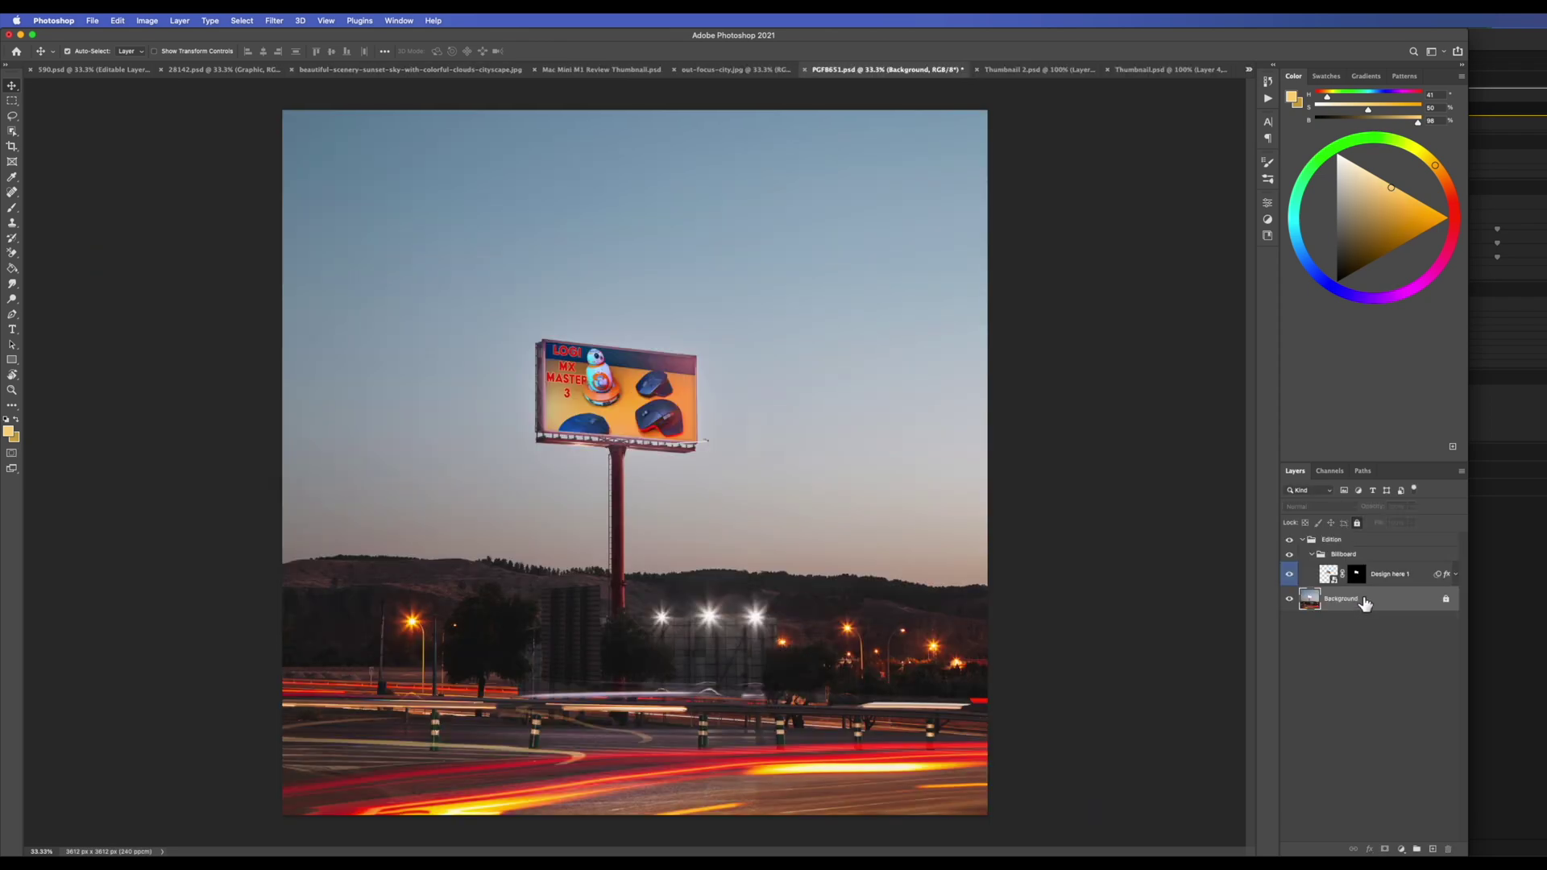
pyautogui.press('super+j')
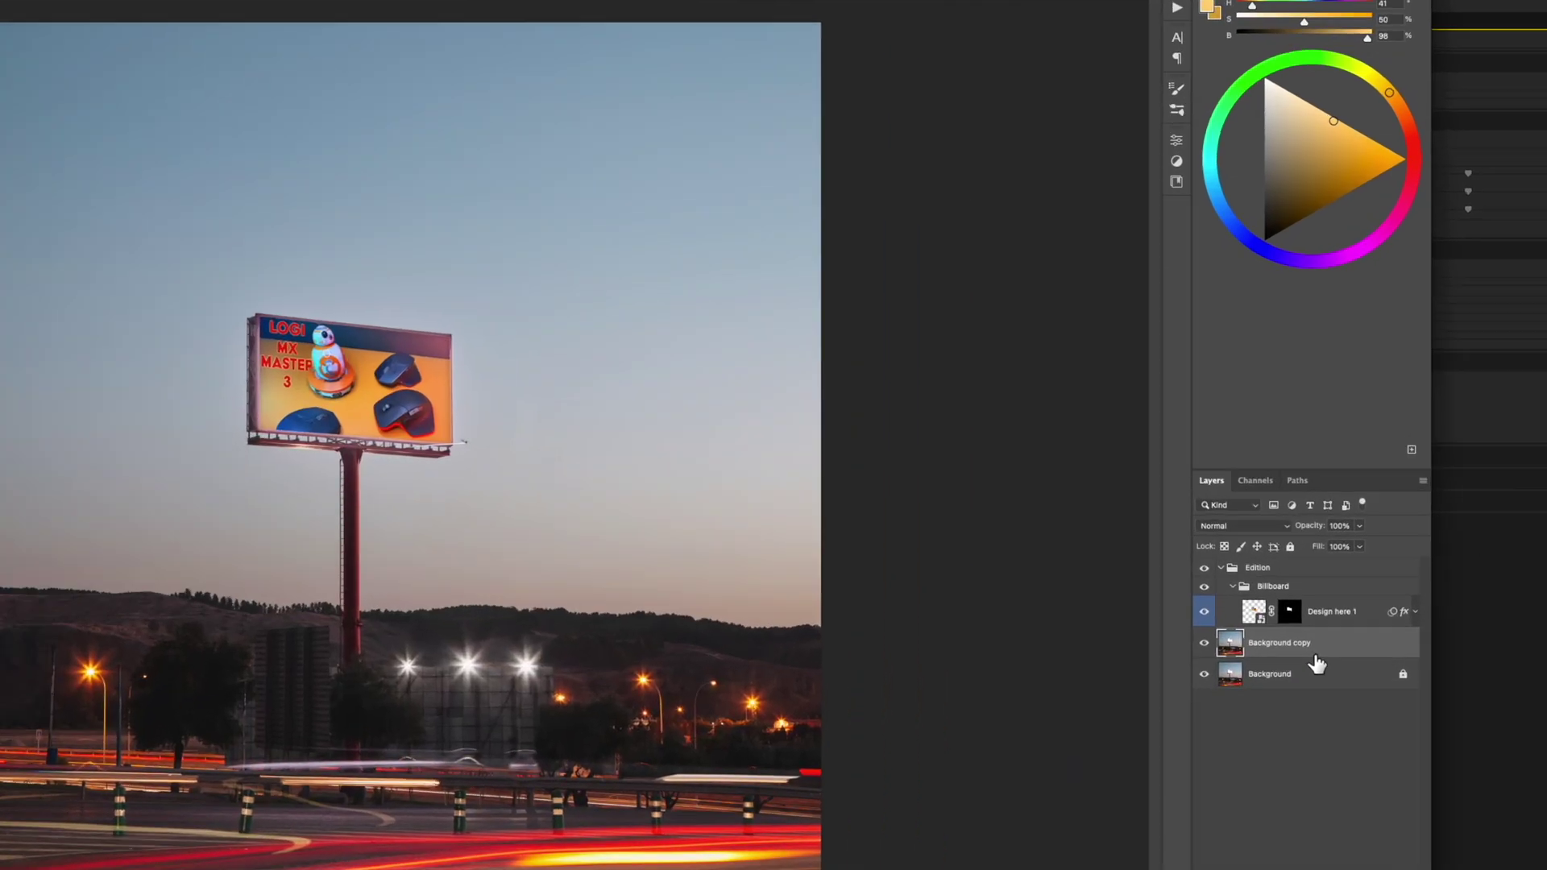
pyautogui.rightClick(1380, 604)
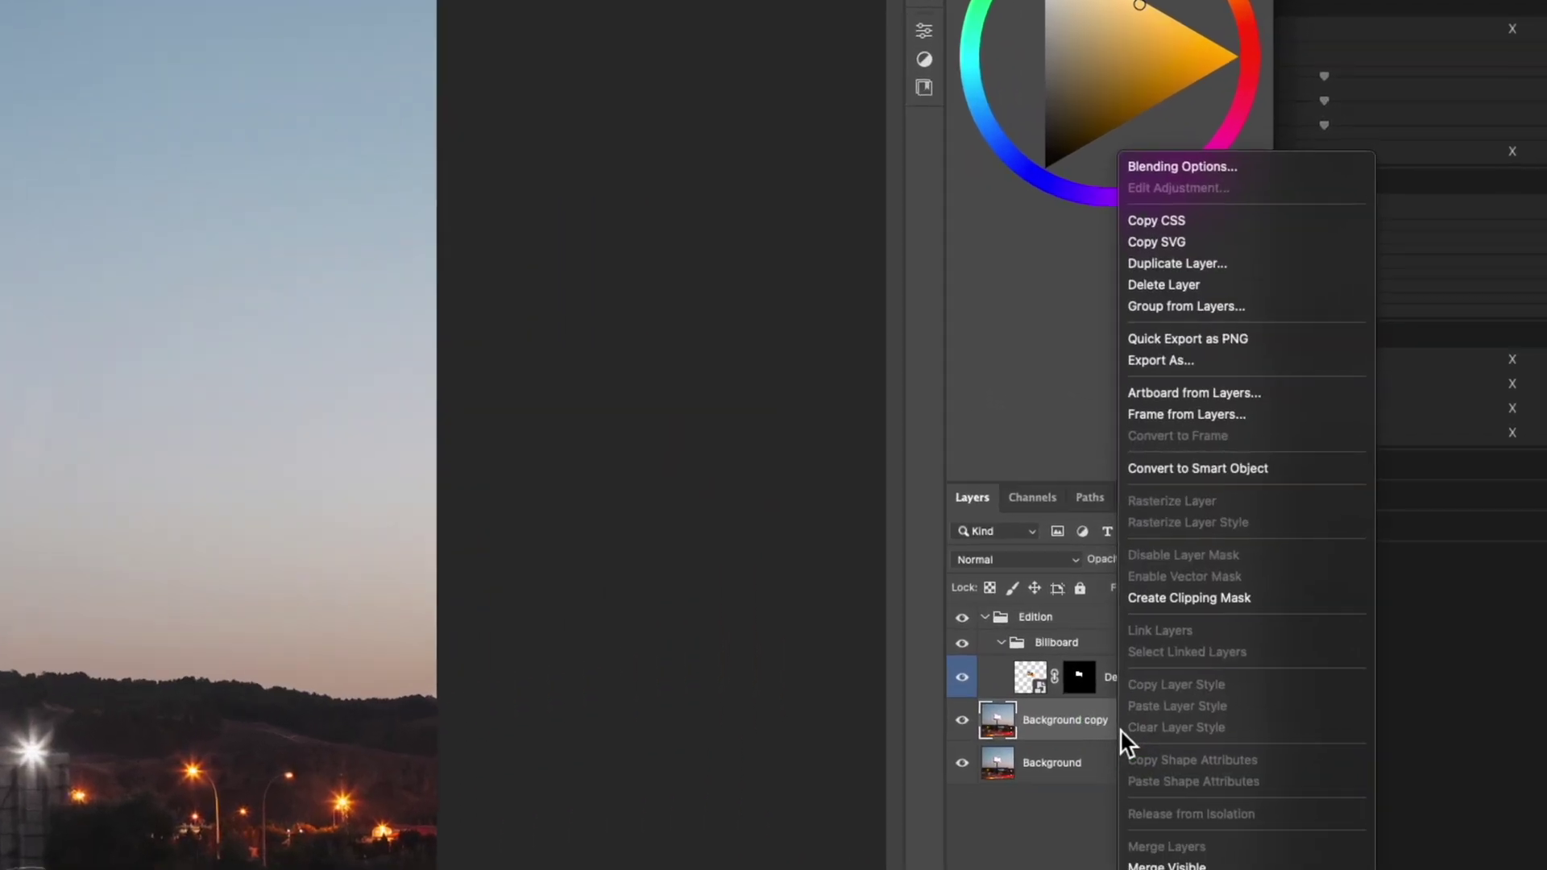
pyautogui.click(1201, 471)
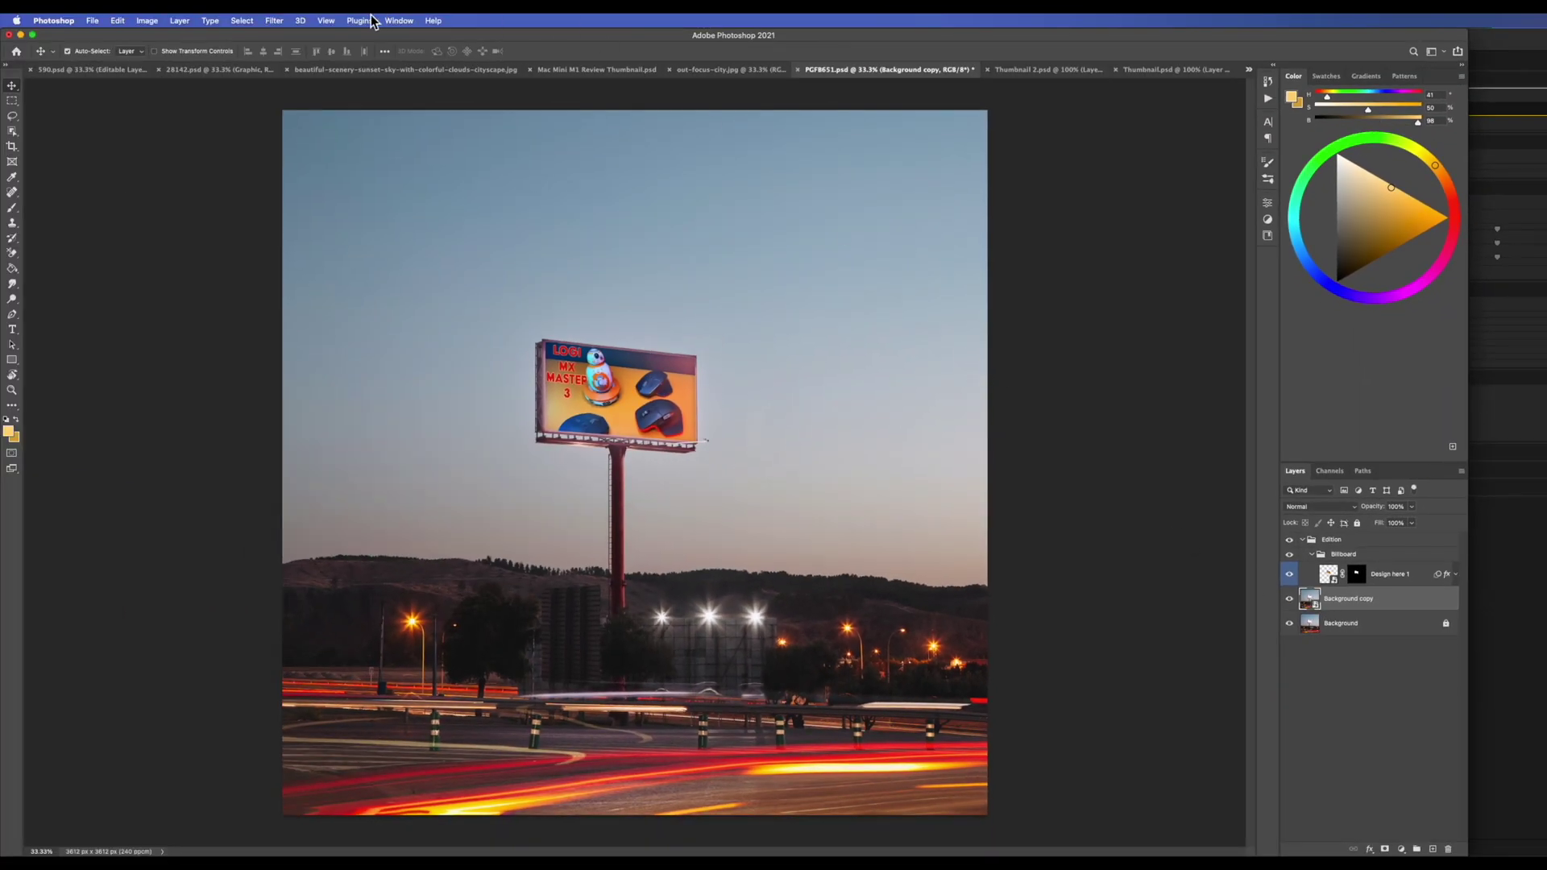
# Step: Replace the billboard photo's sky with the clear blue-to-orange gradient preset
pyautogui.click(283, 21)
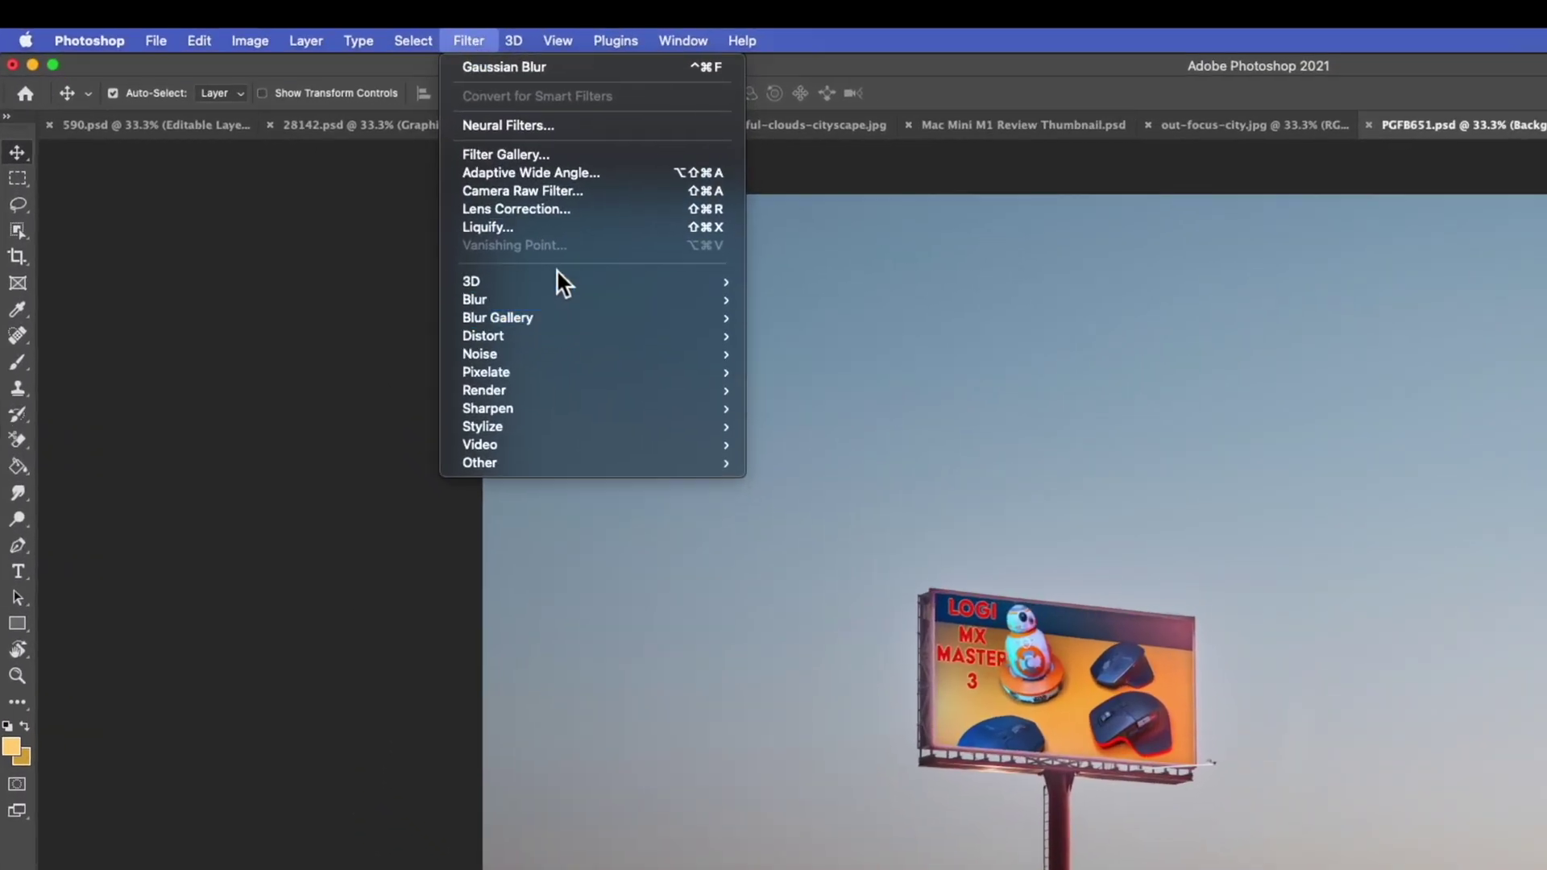
pyautogui.moveTo(575, 317)
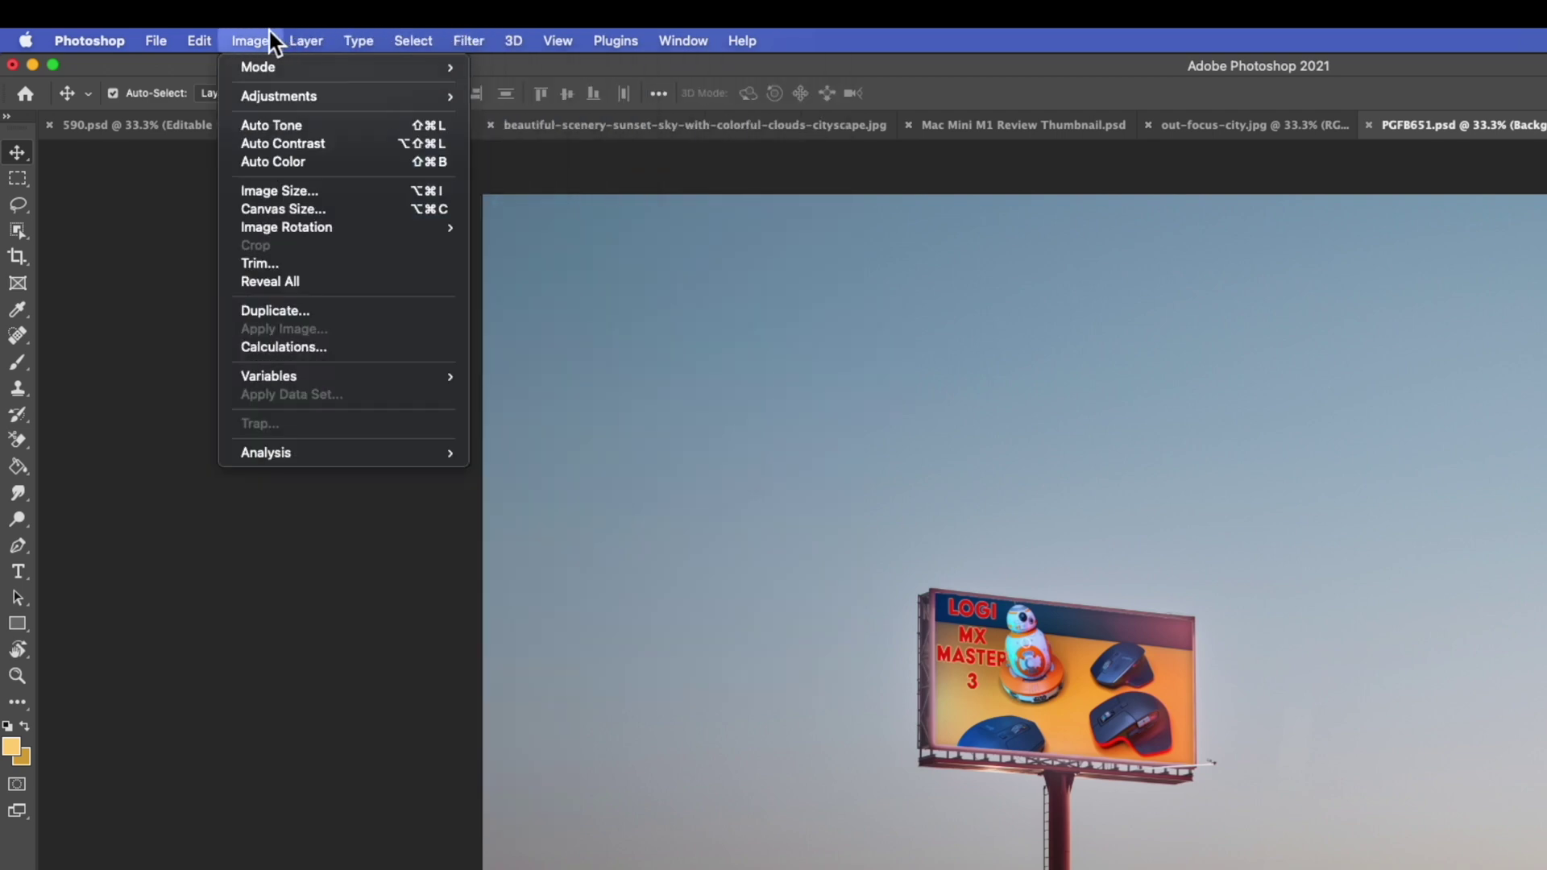
pyautogui.moveTo(177, 28)
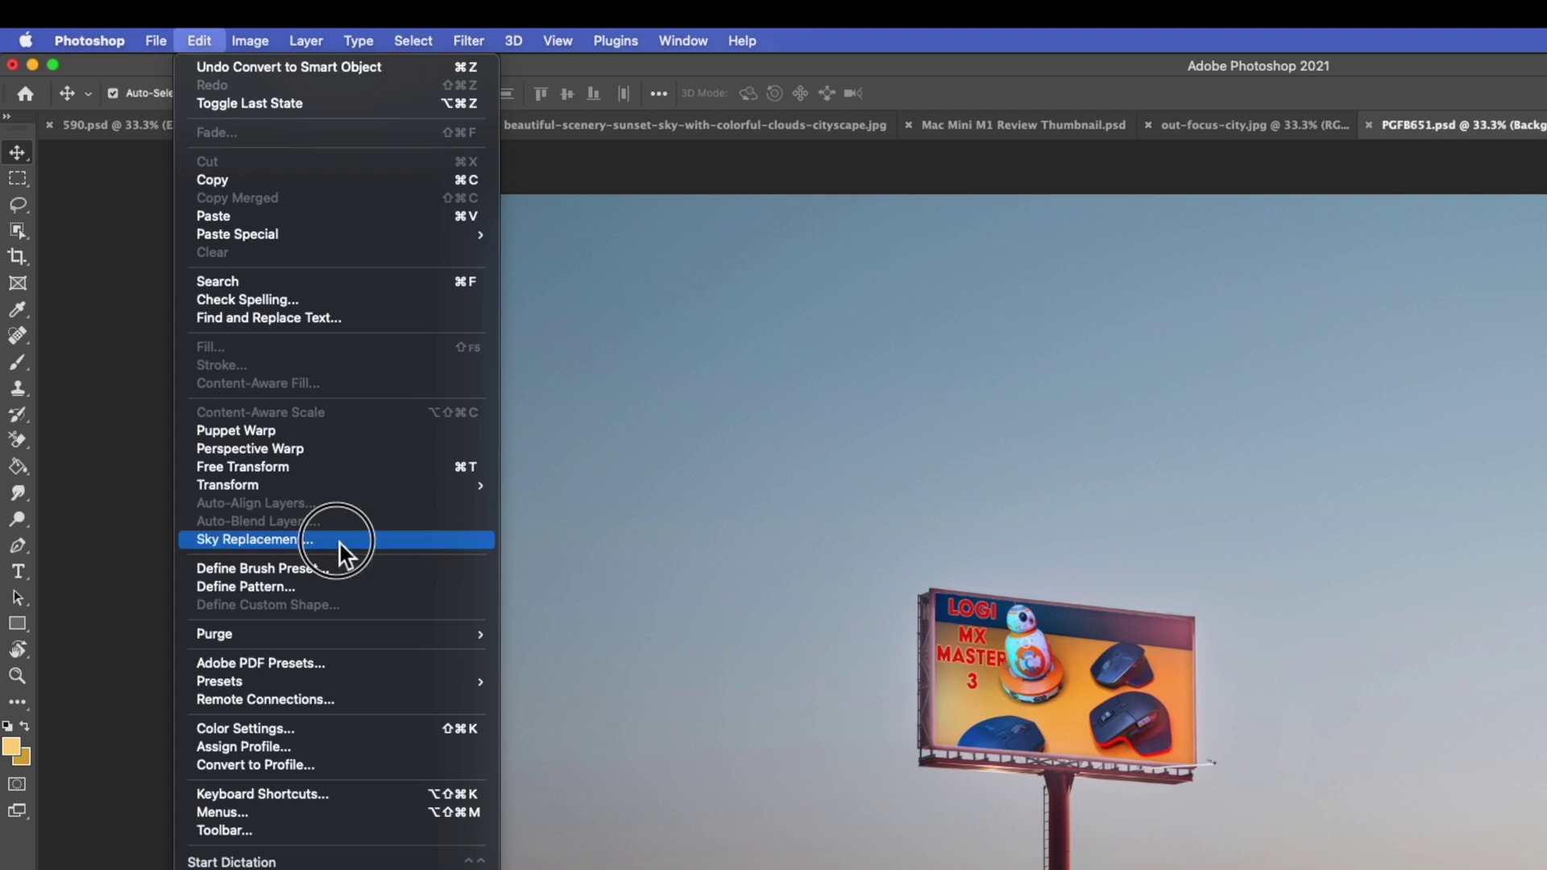
pyautogui.click(340, 536)
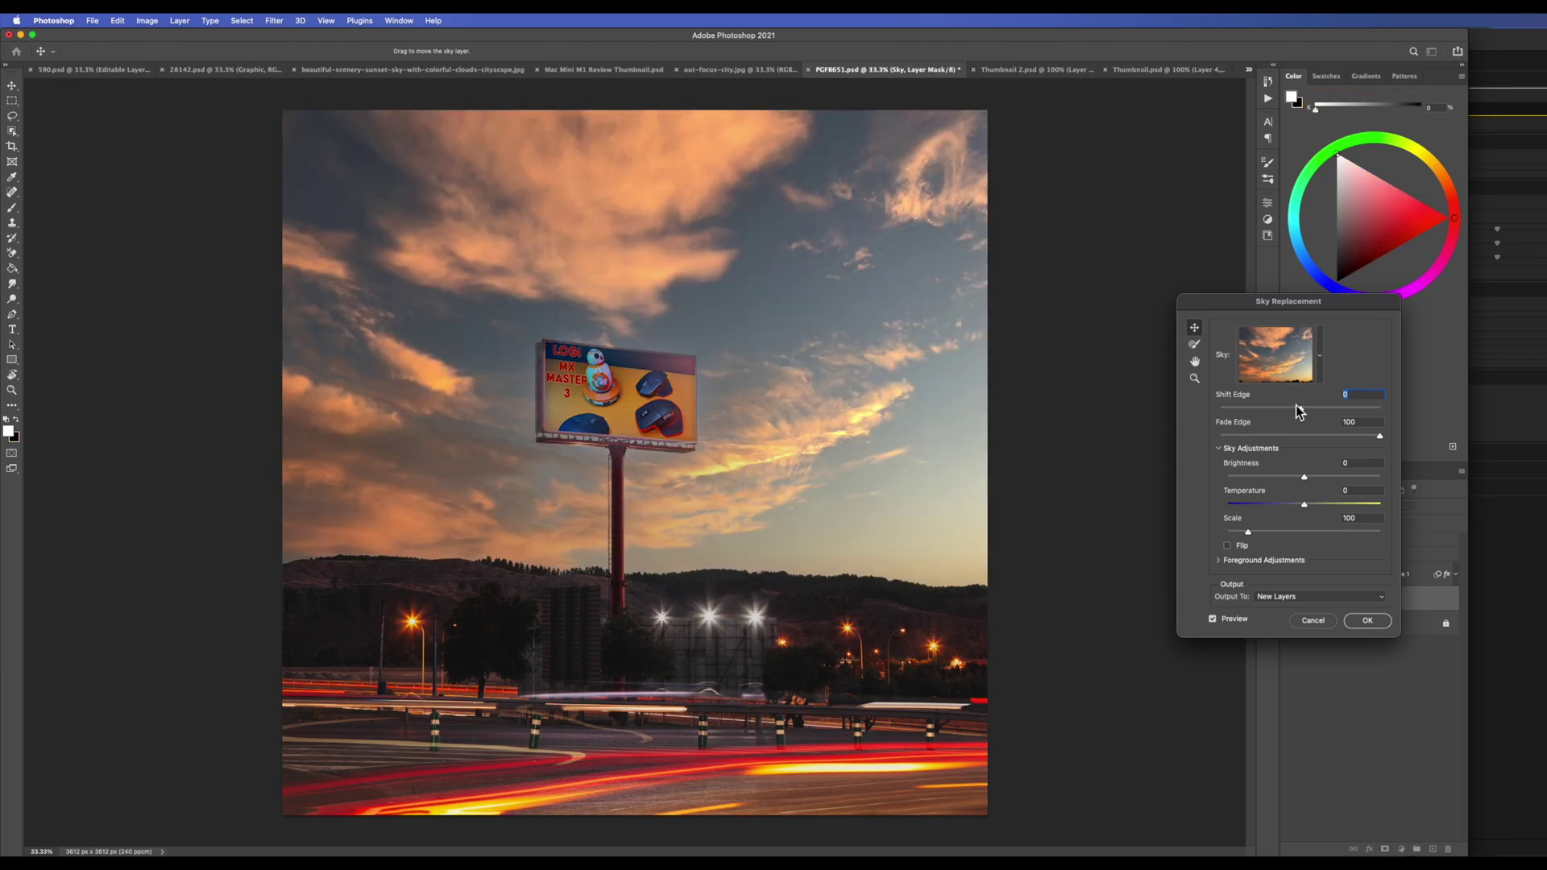
pyautogui.click(1319, 361)
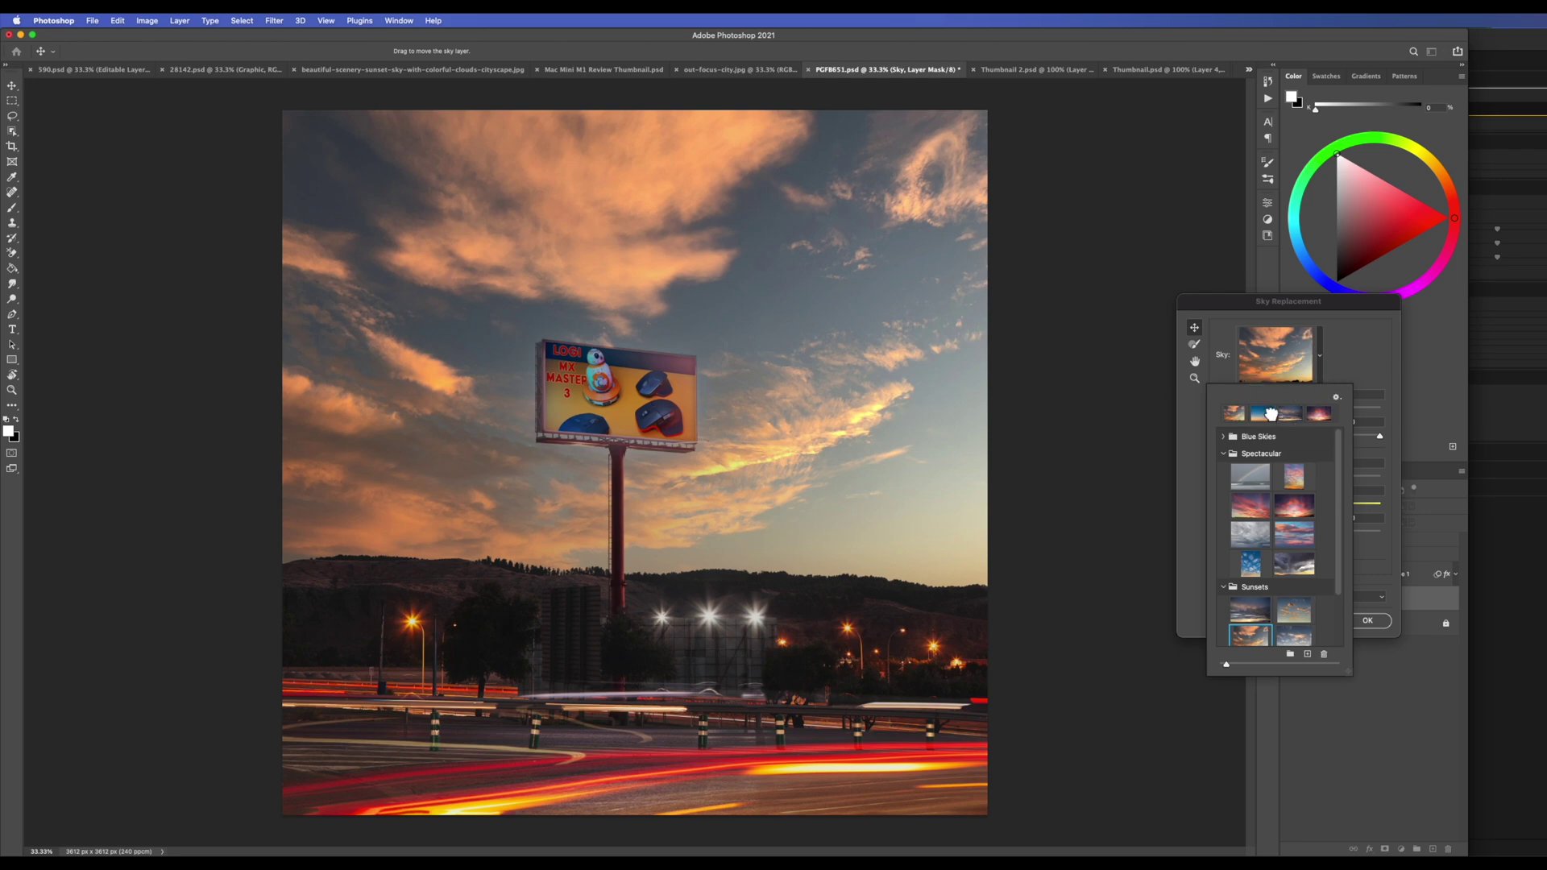
pyautogui.click(1271, 414)
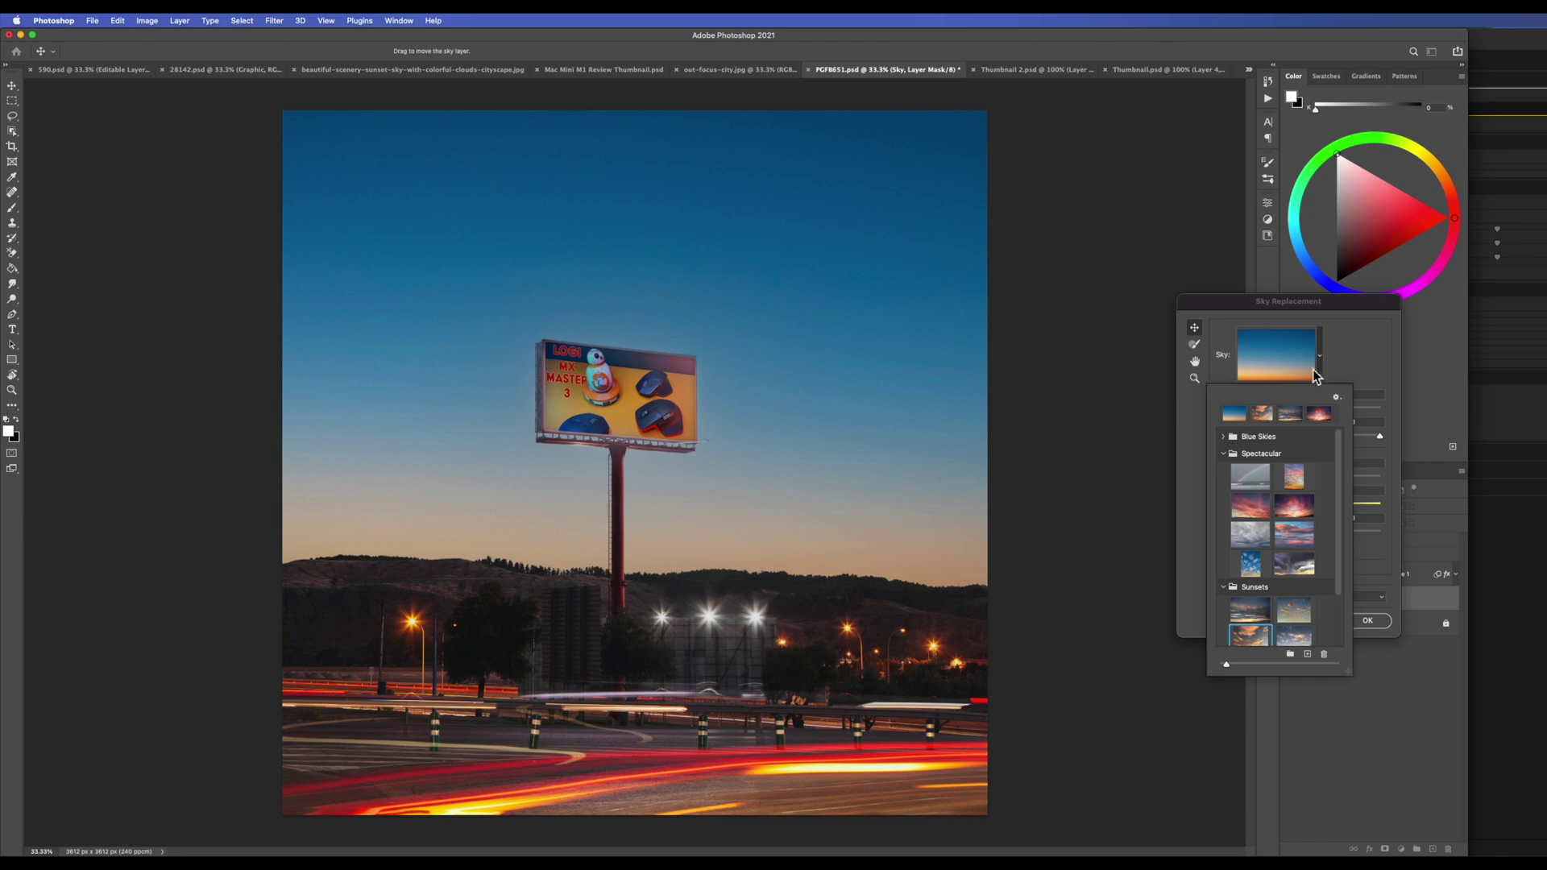
pyautogui.scroll(-3, 1322, 491)
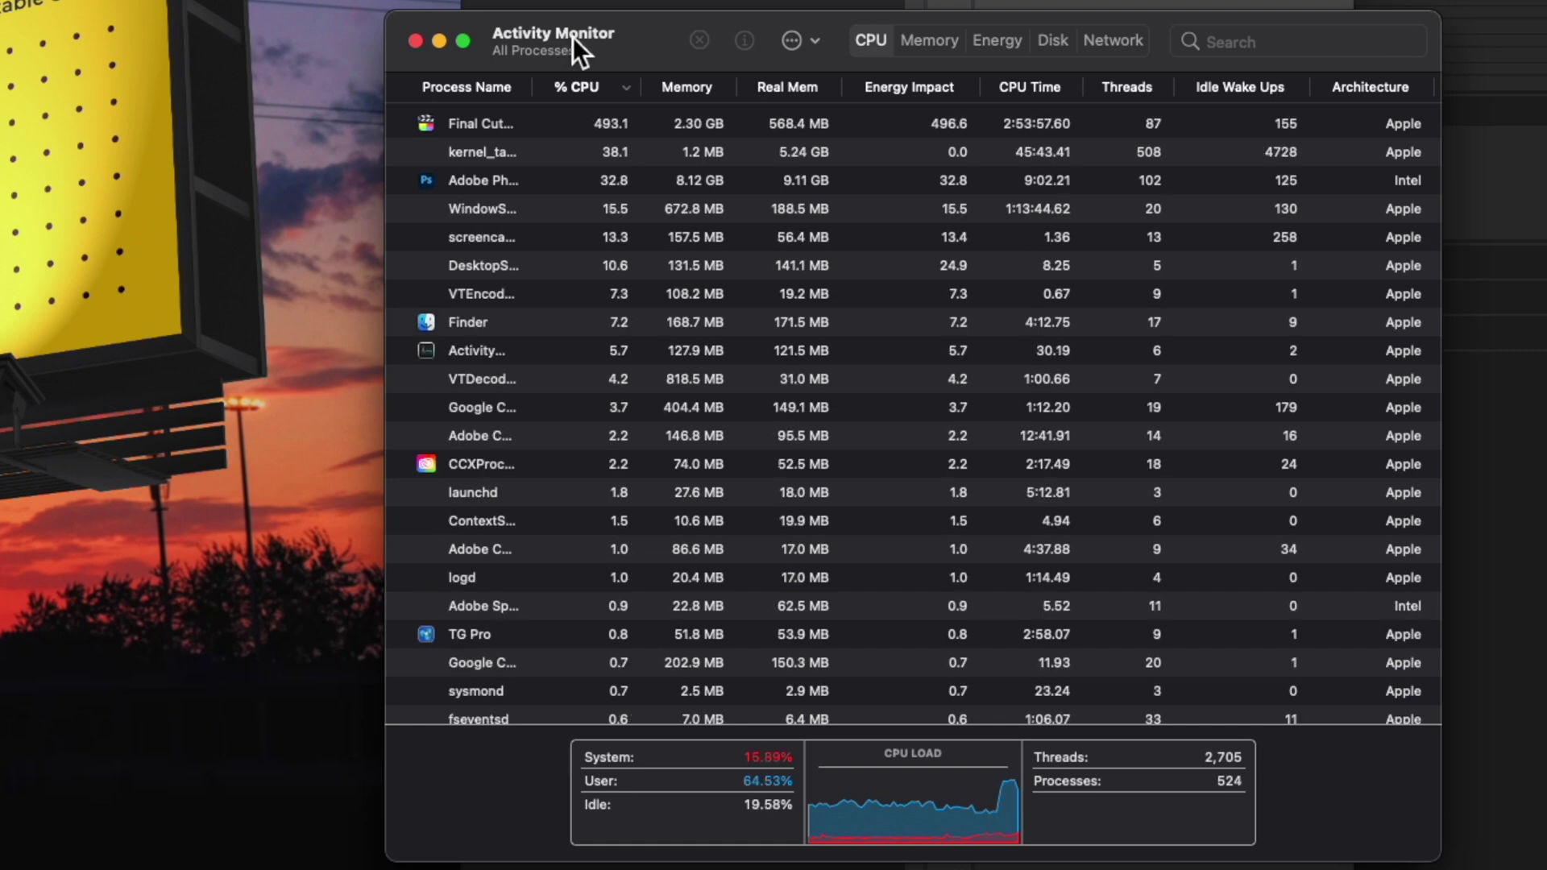
# Step: Switch Activity Monitor's process list to the Memory view
pyautogui.click(925, 46)
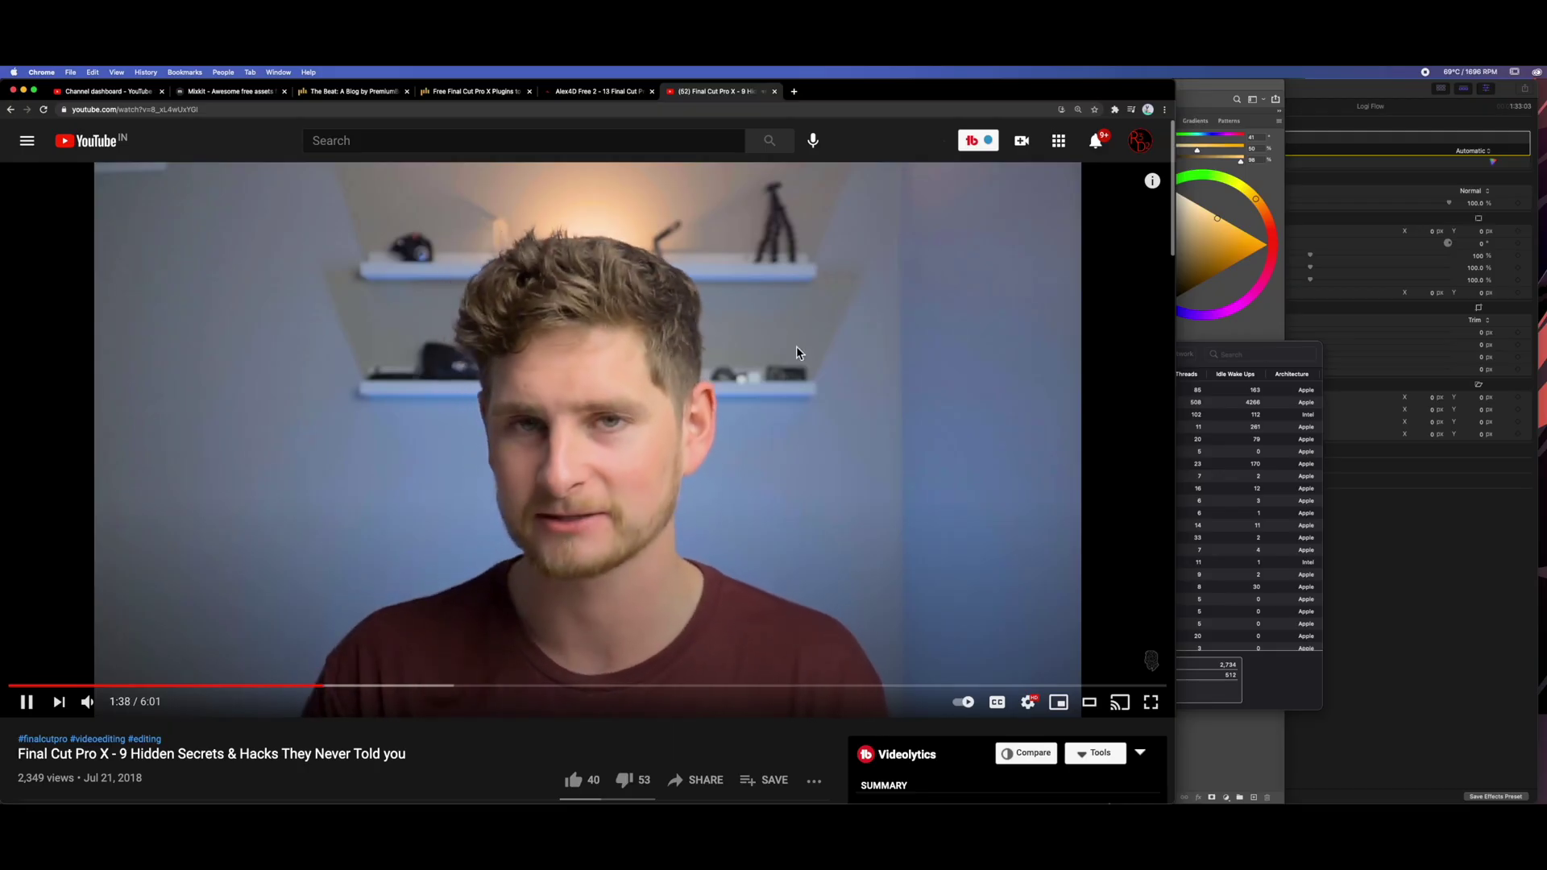
# Step: Pause the Final Cut Pro secrets video and skim the premiumbeat plugins article
pyautogui.press('space')
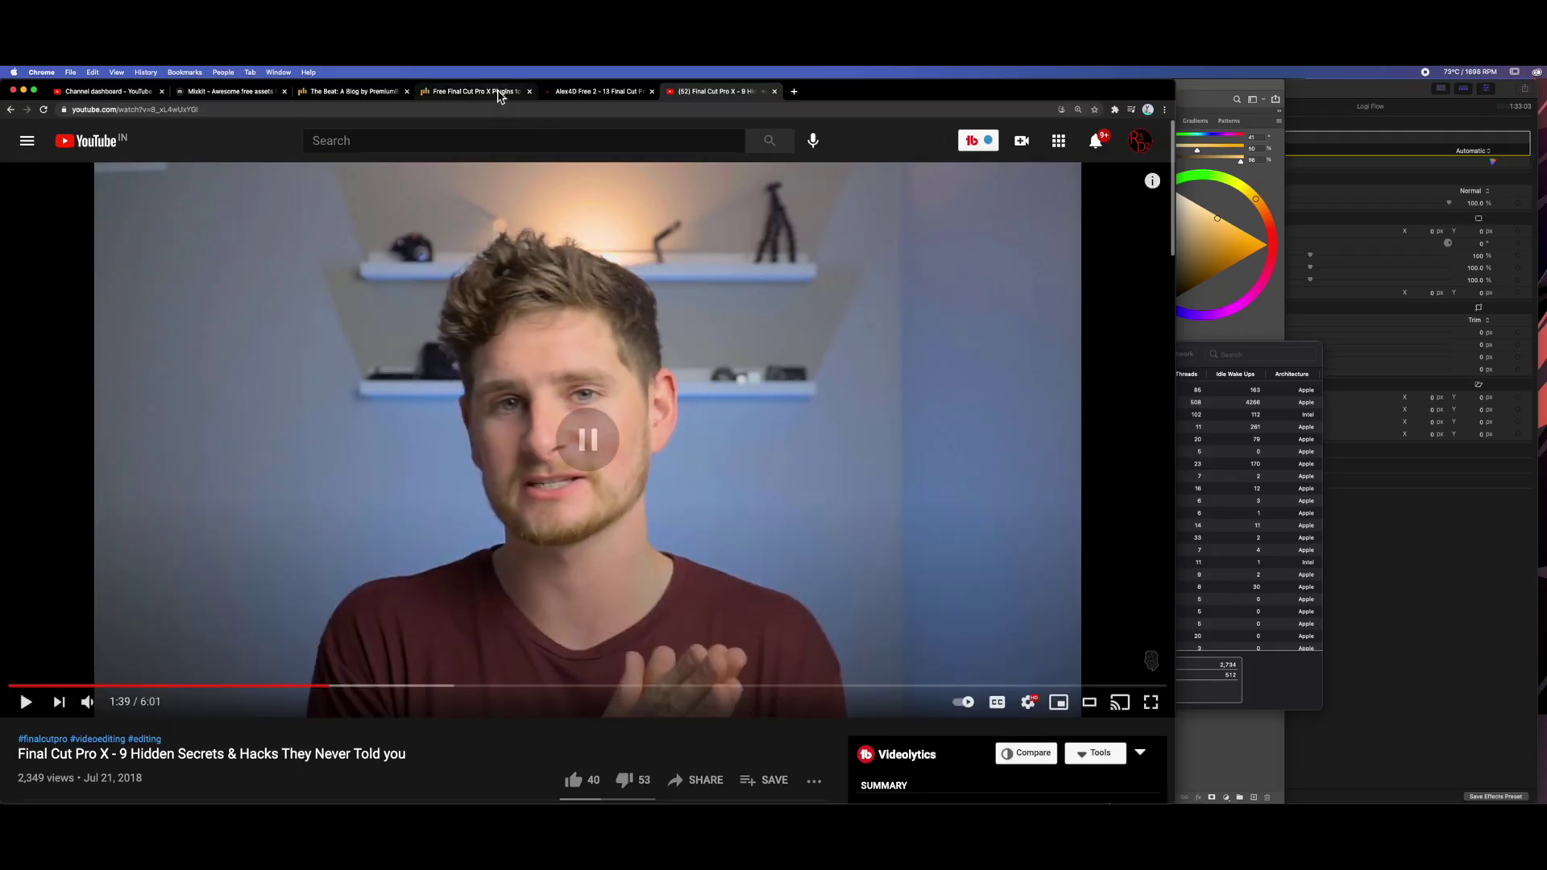
pyautogui.click(499, 93)
pyautogui.scroll(-5, 544, 206)
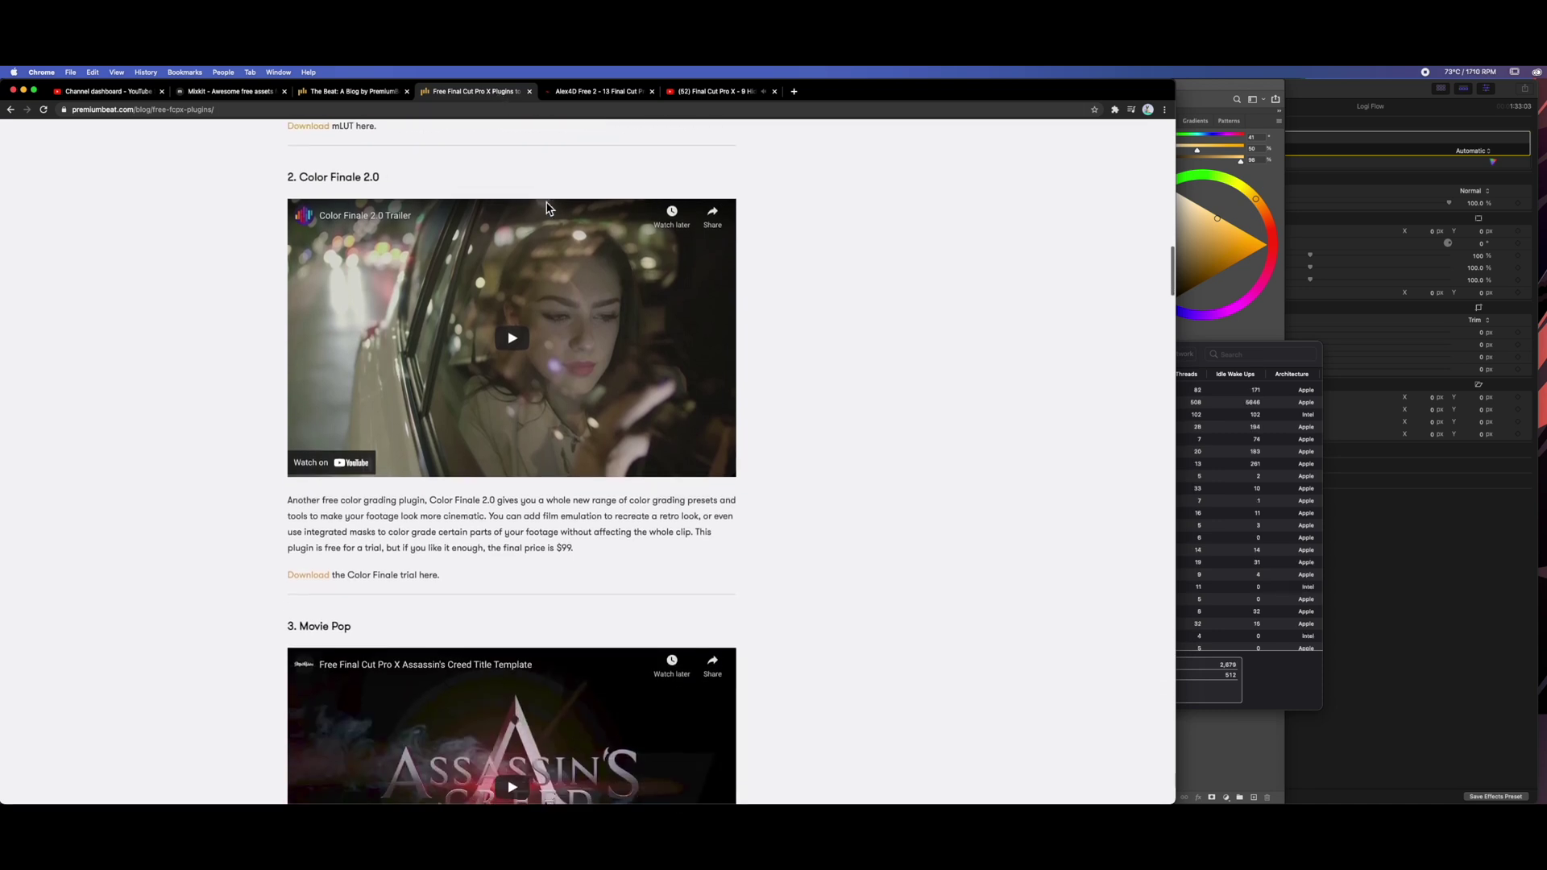
# Step: Scroll Mixkit's free stock assets page down to Video Templates
pyautogui.click(235, 95)
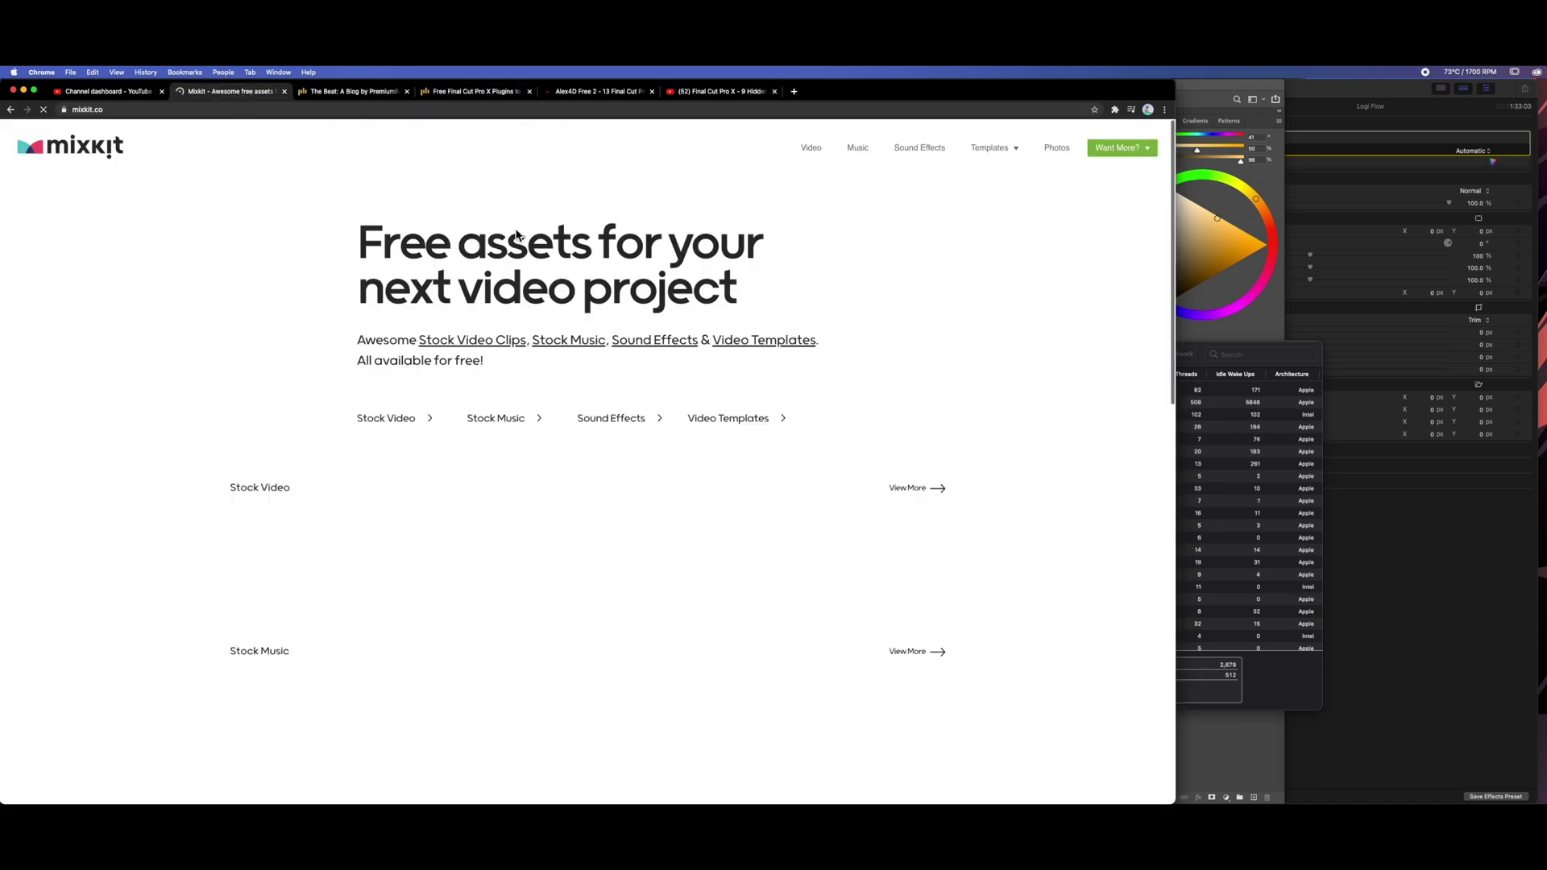
pyautogui.scroll(-2, 537, 260)
pyautogui.scroll(-5, 538, 260)
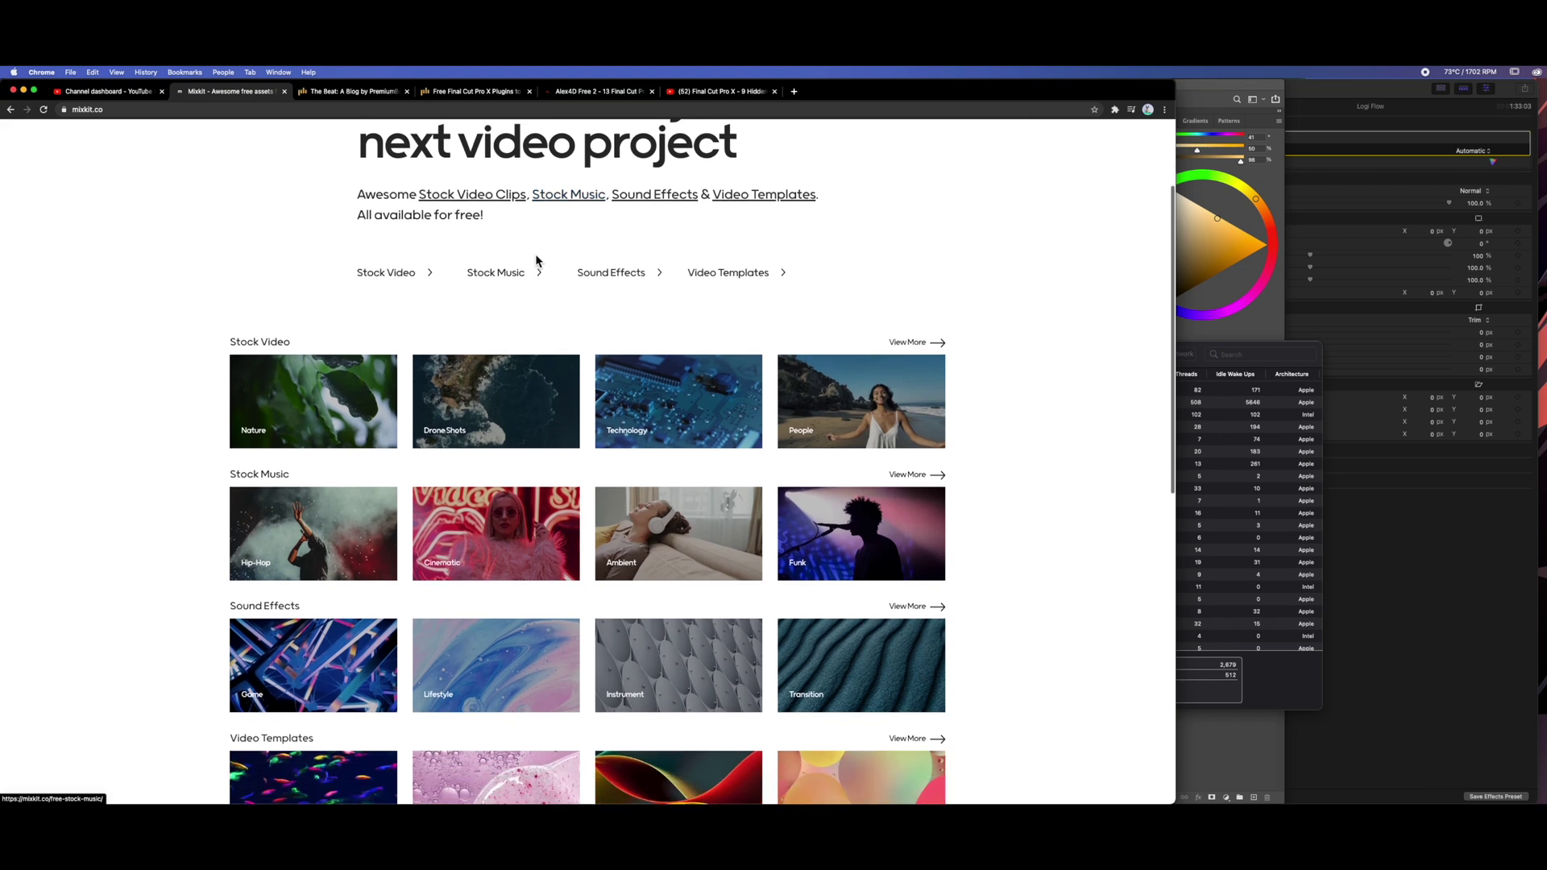
pyautogui.scroll(-2, 540, 262)
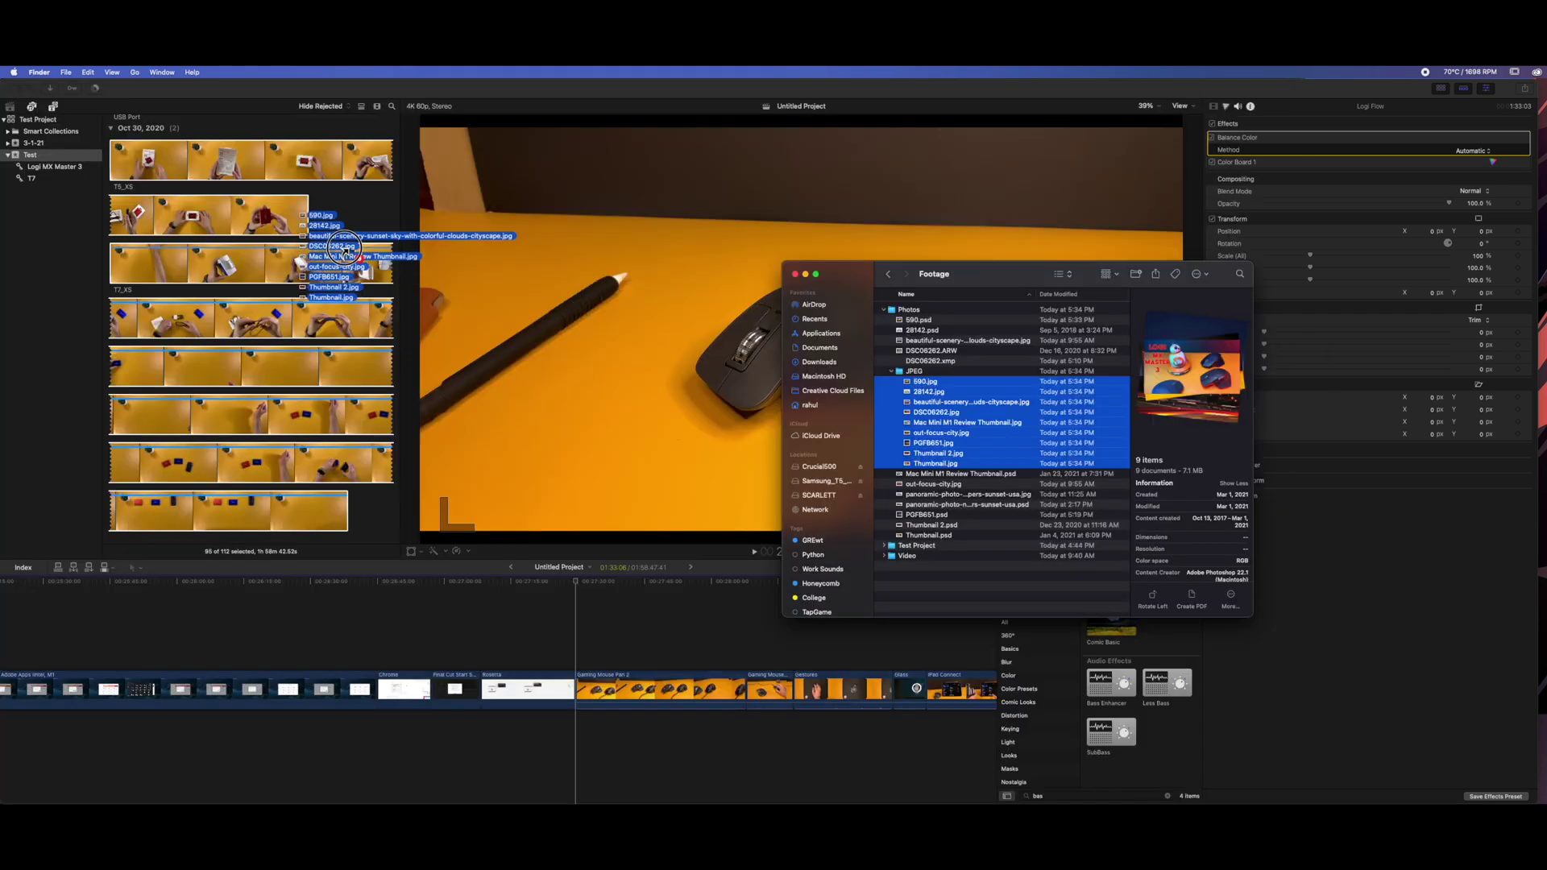
pyautogui.moveTo(346, 258); pyautogui.dragTo(351, 231)
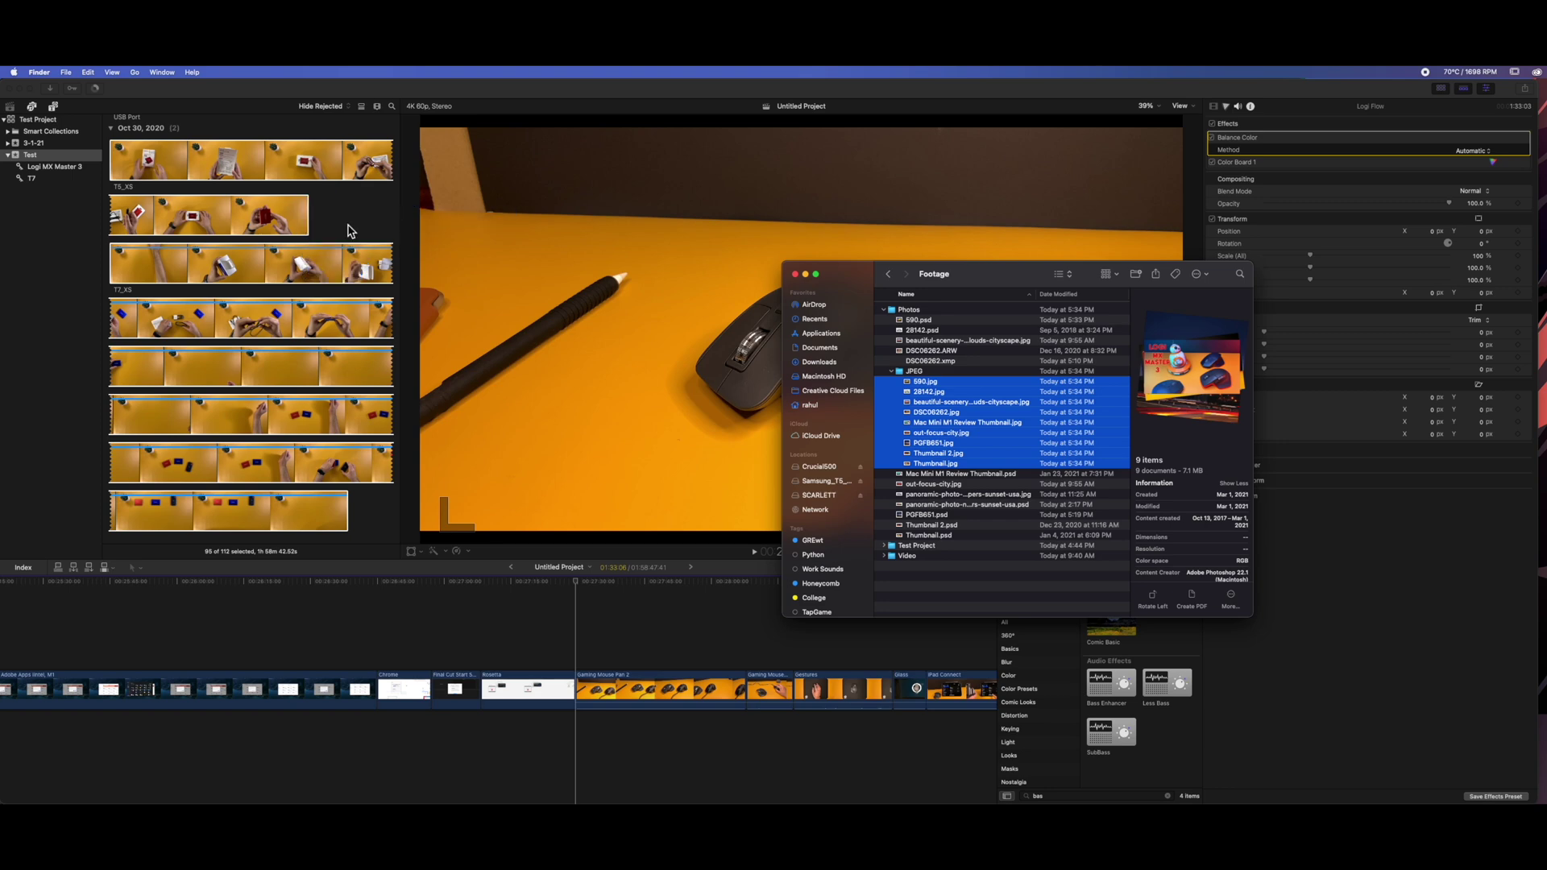
# Step: Add the PGFB651 billboard and out-focus-city images to the timeline, then open Atmosphere copy in Motion
pyautogui.moveTo(129, 503); pyautogui.dragTo(581, 685)
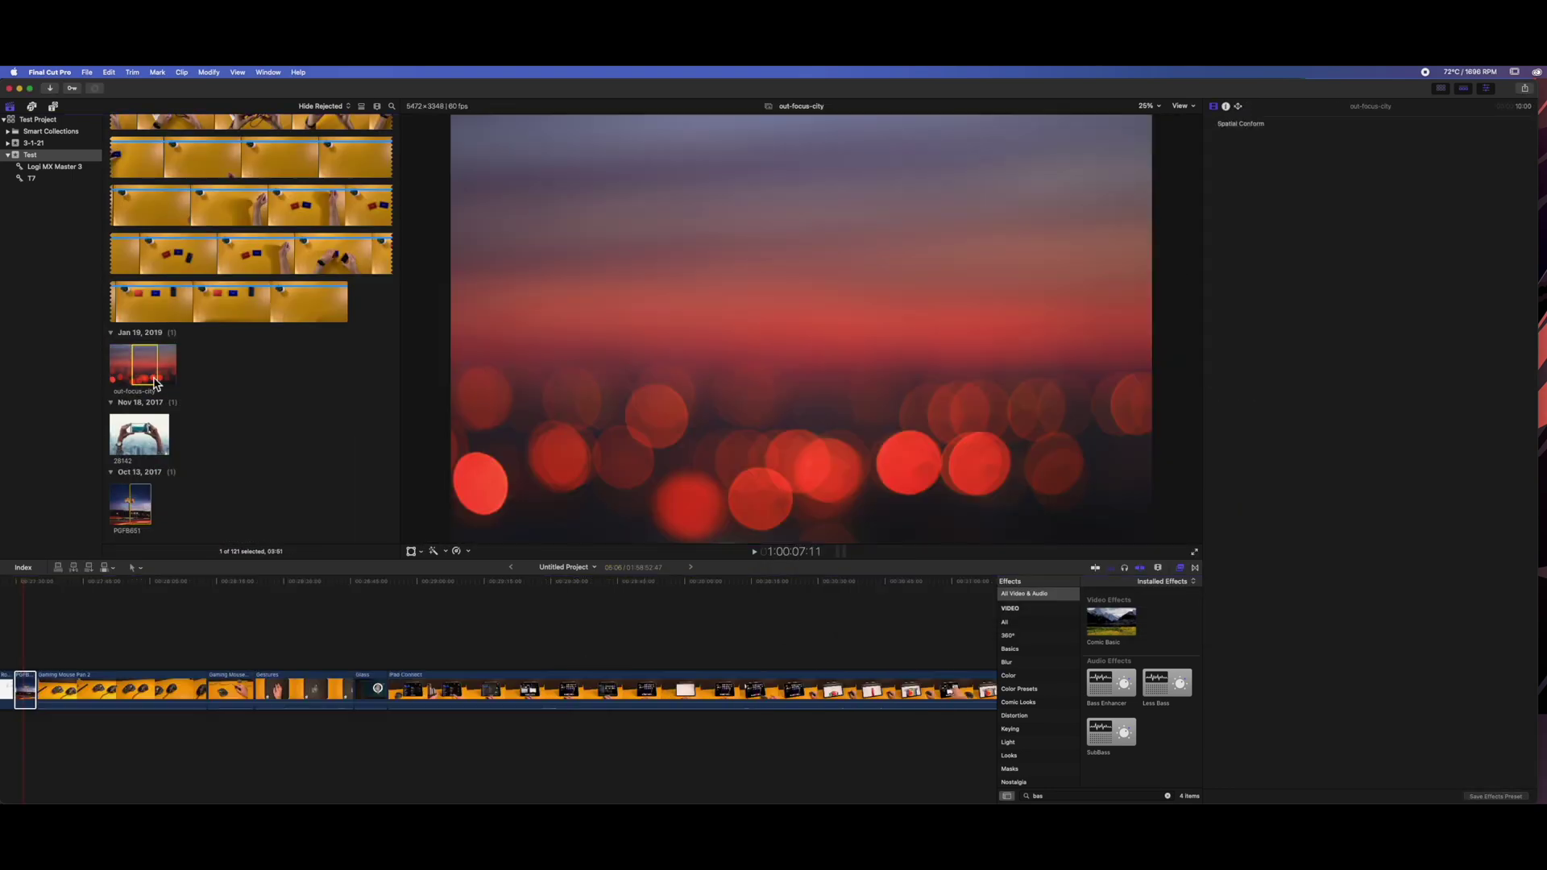
pyautogui.moveTo(153, 372); pyautogui.dragTo(360, 690)
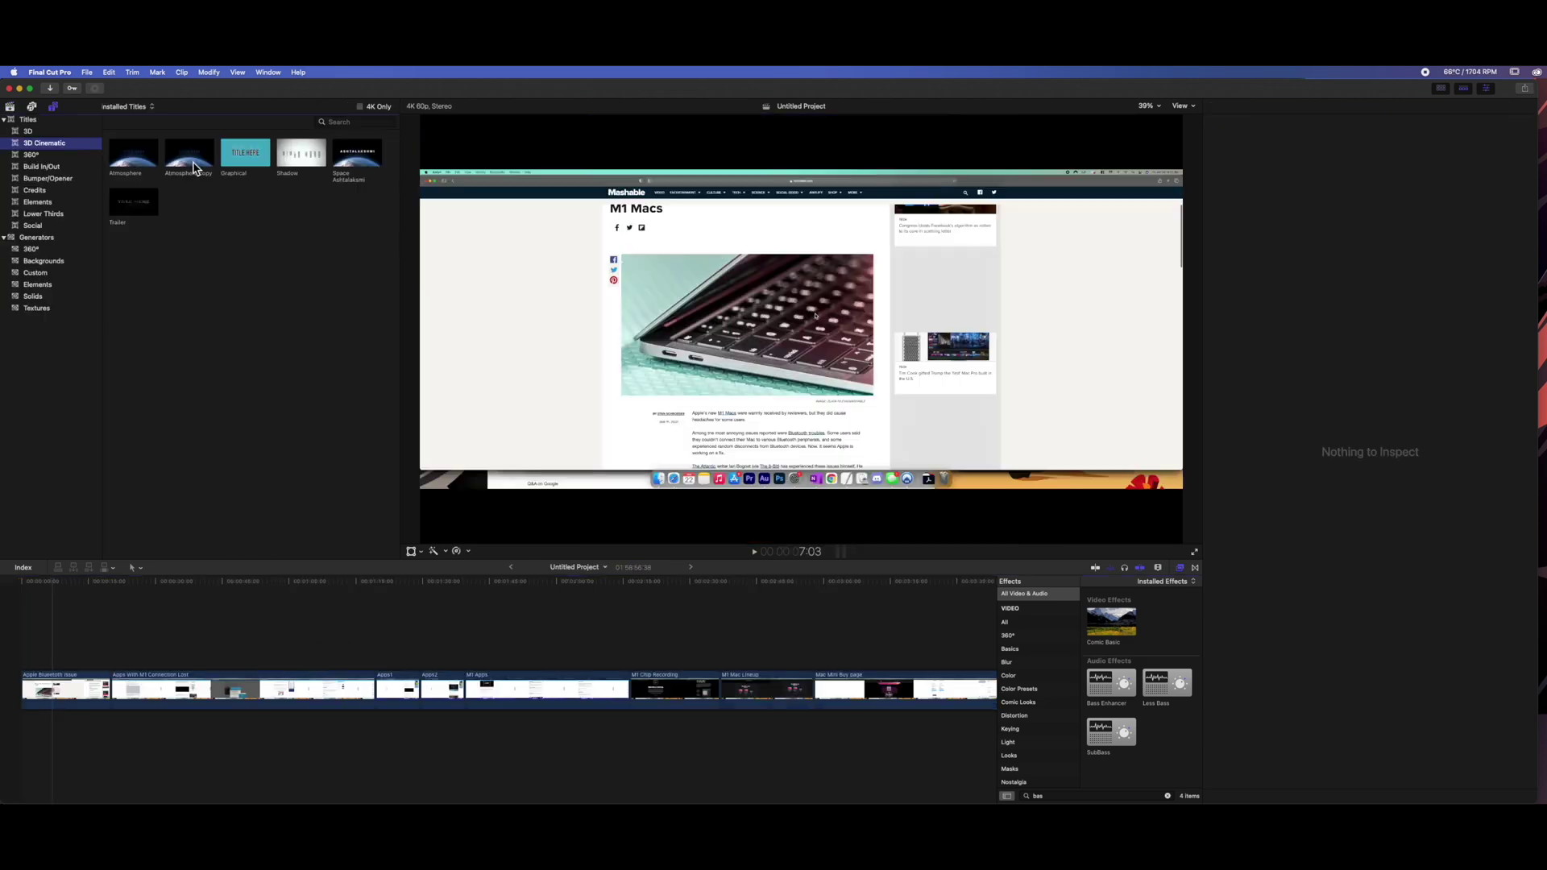
pyautogui.click(193, 161)
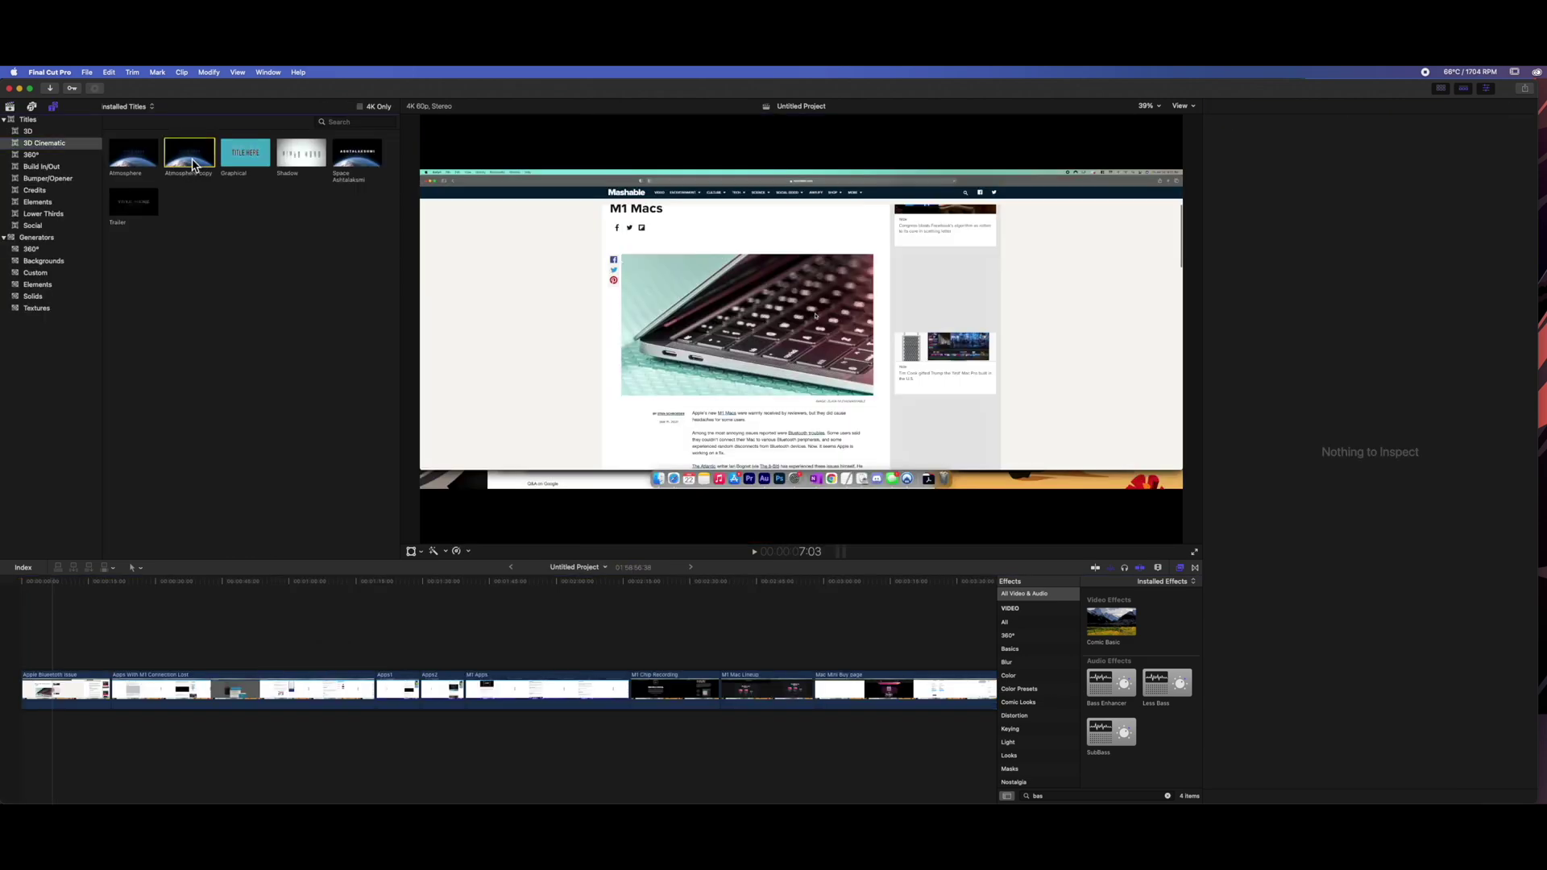
pyautogui.rightClick(197, 166)
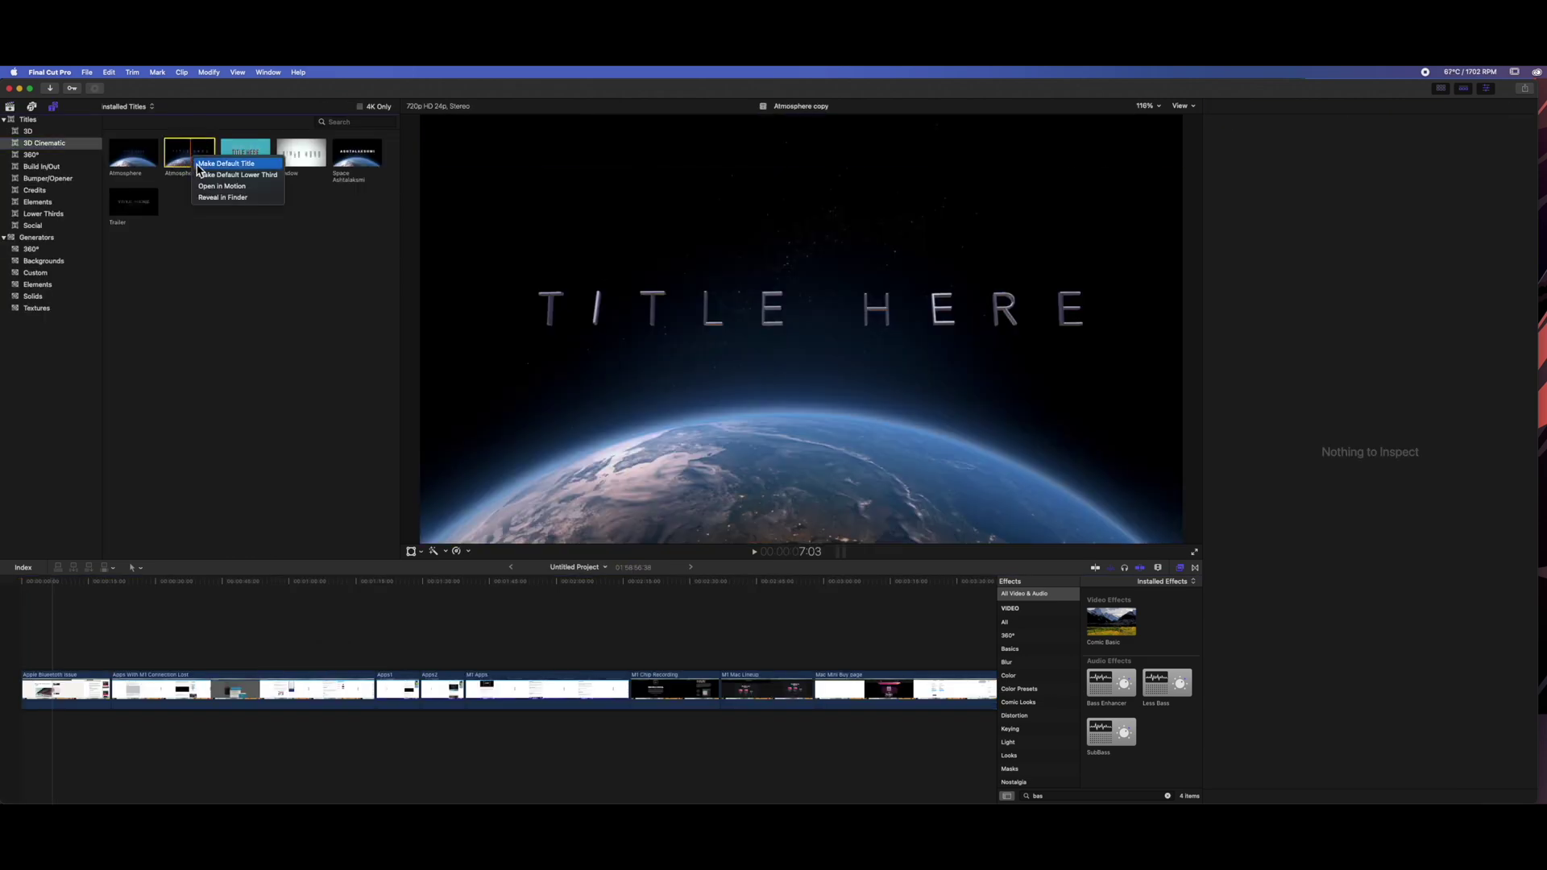
pyautogui.click(252, 196)
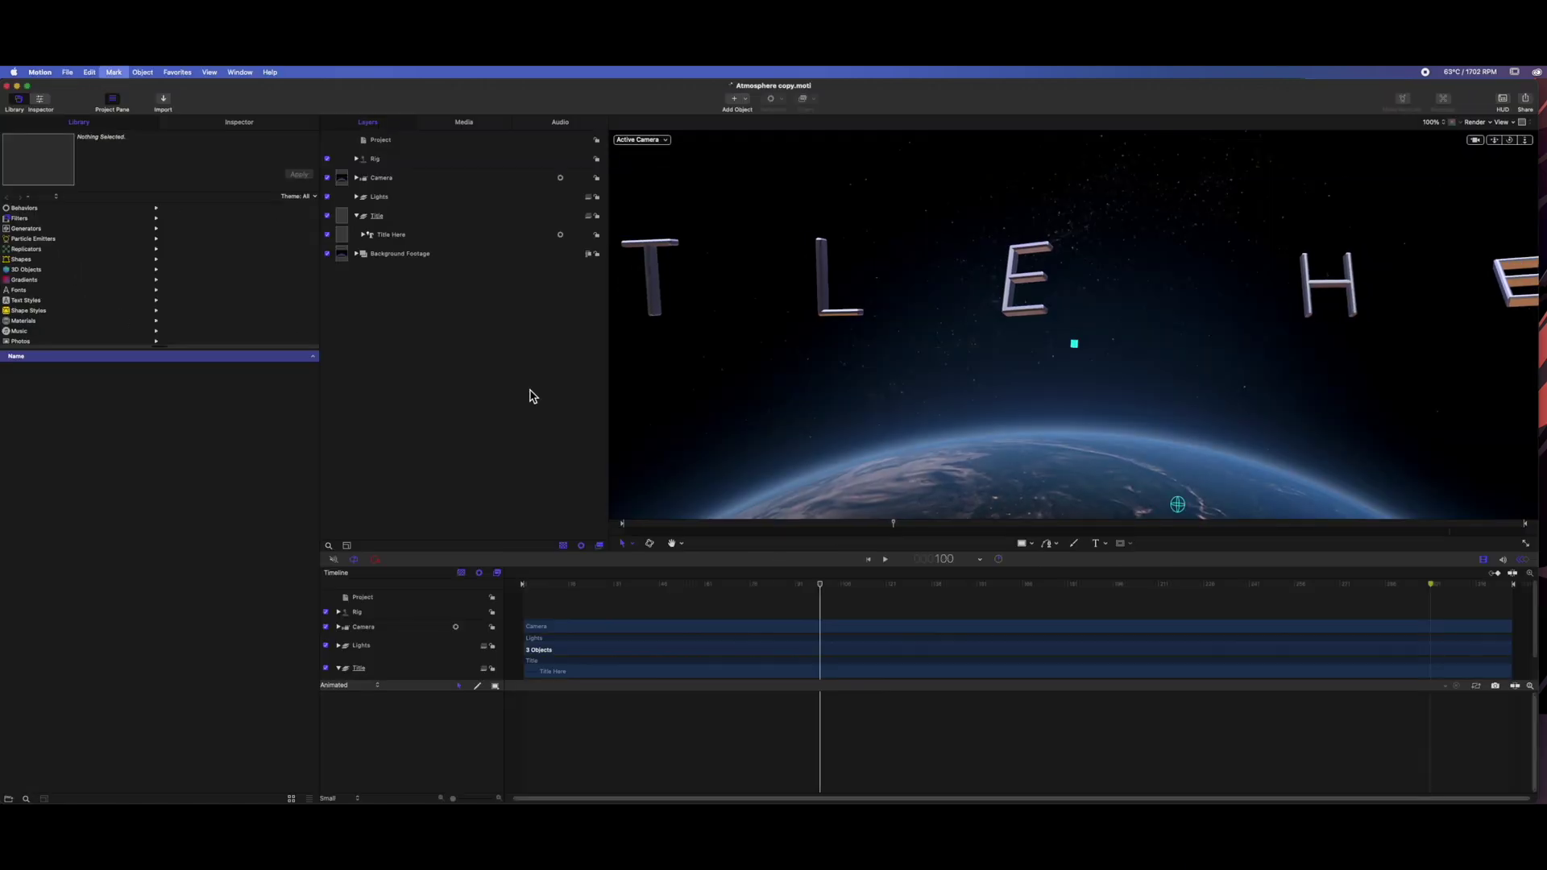
pyautogui.press('space')
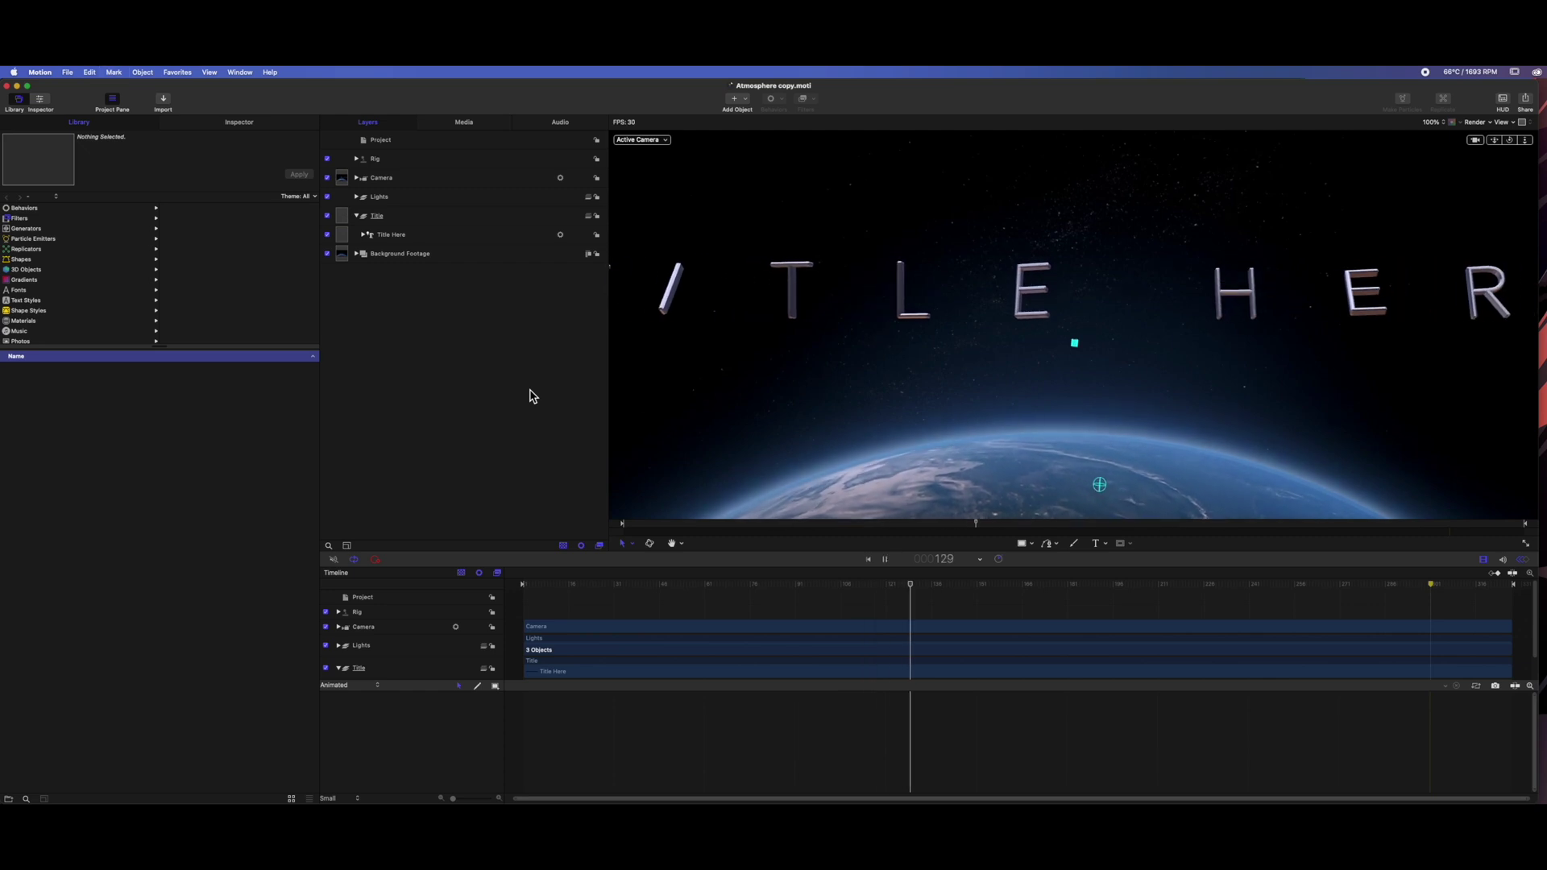
pyautogui.press('space')
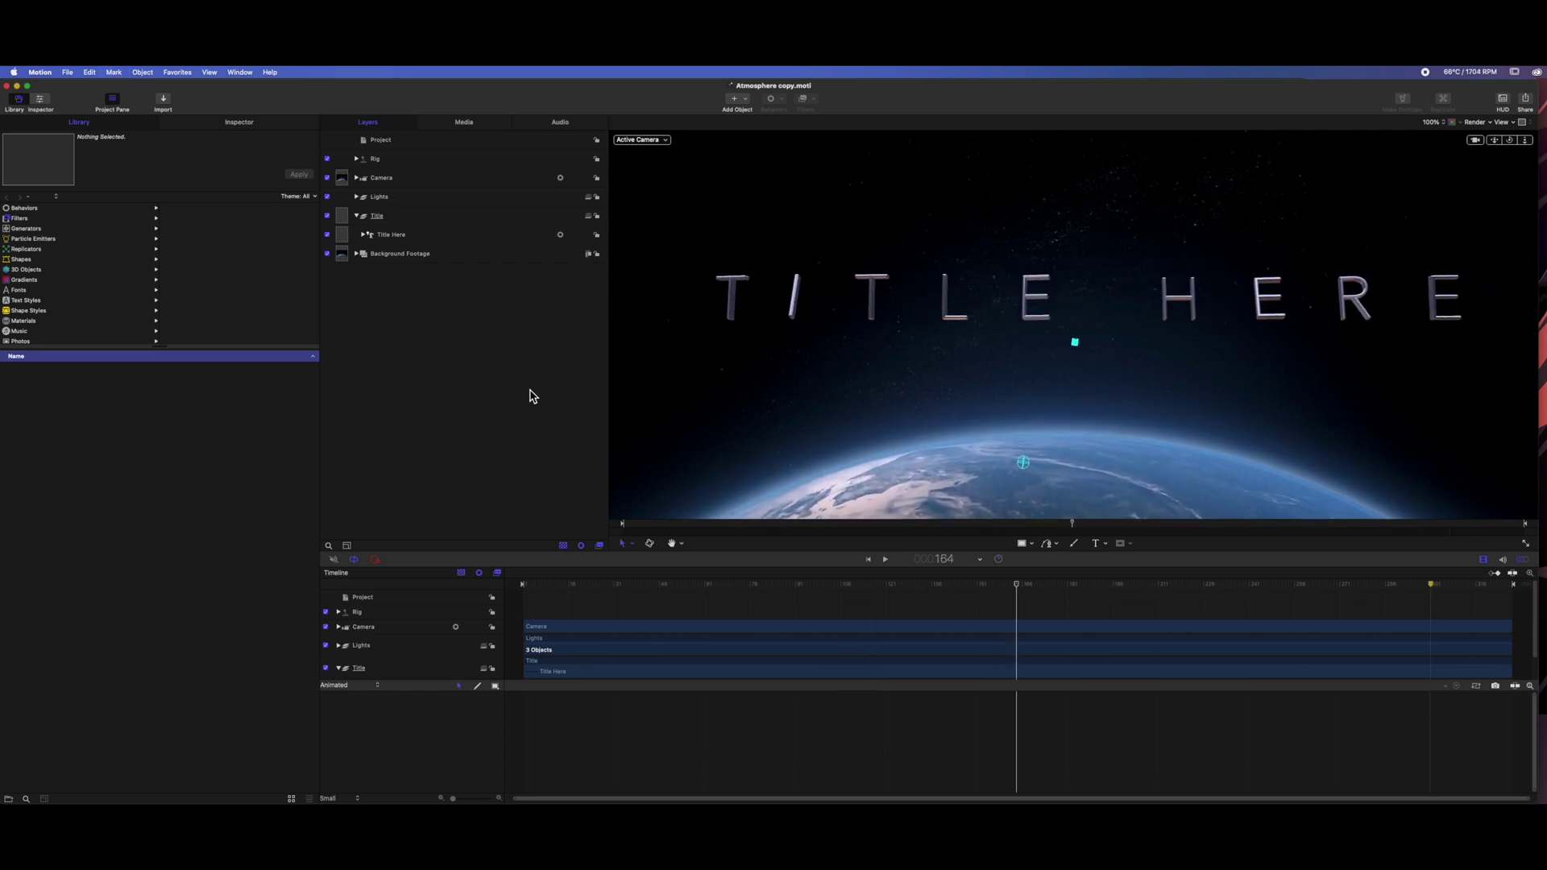
pyautogui.press('space')
pyautogui.press('space')
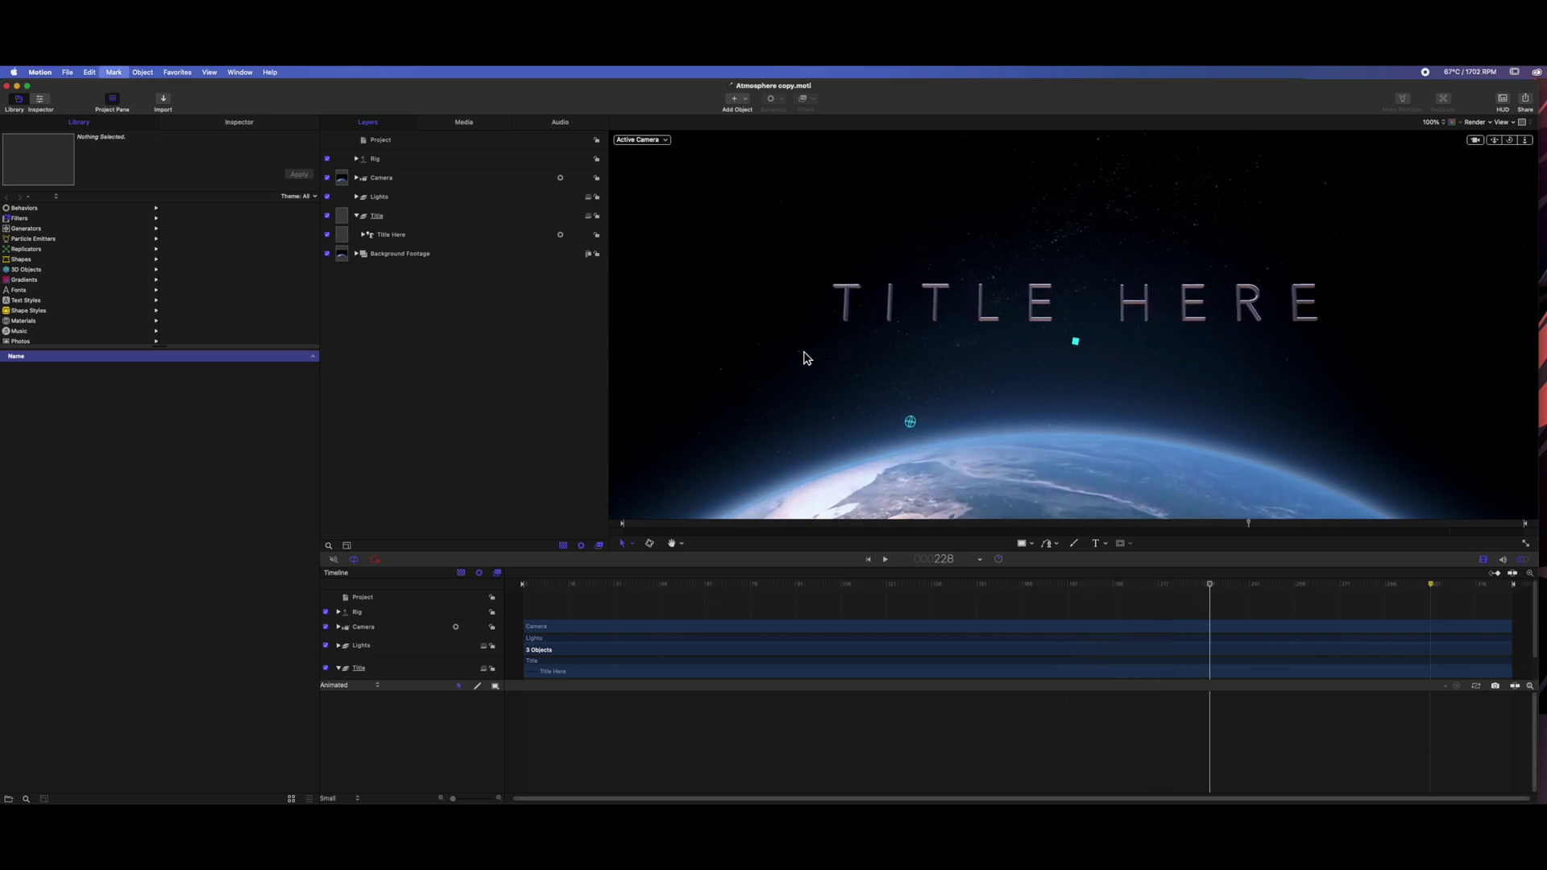
pyautogui.press('space')
pyautogui.click(913, 316)
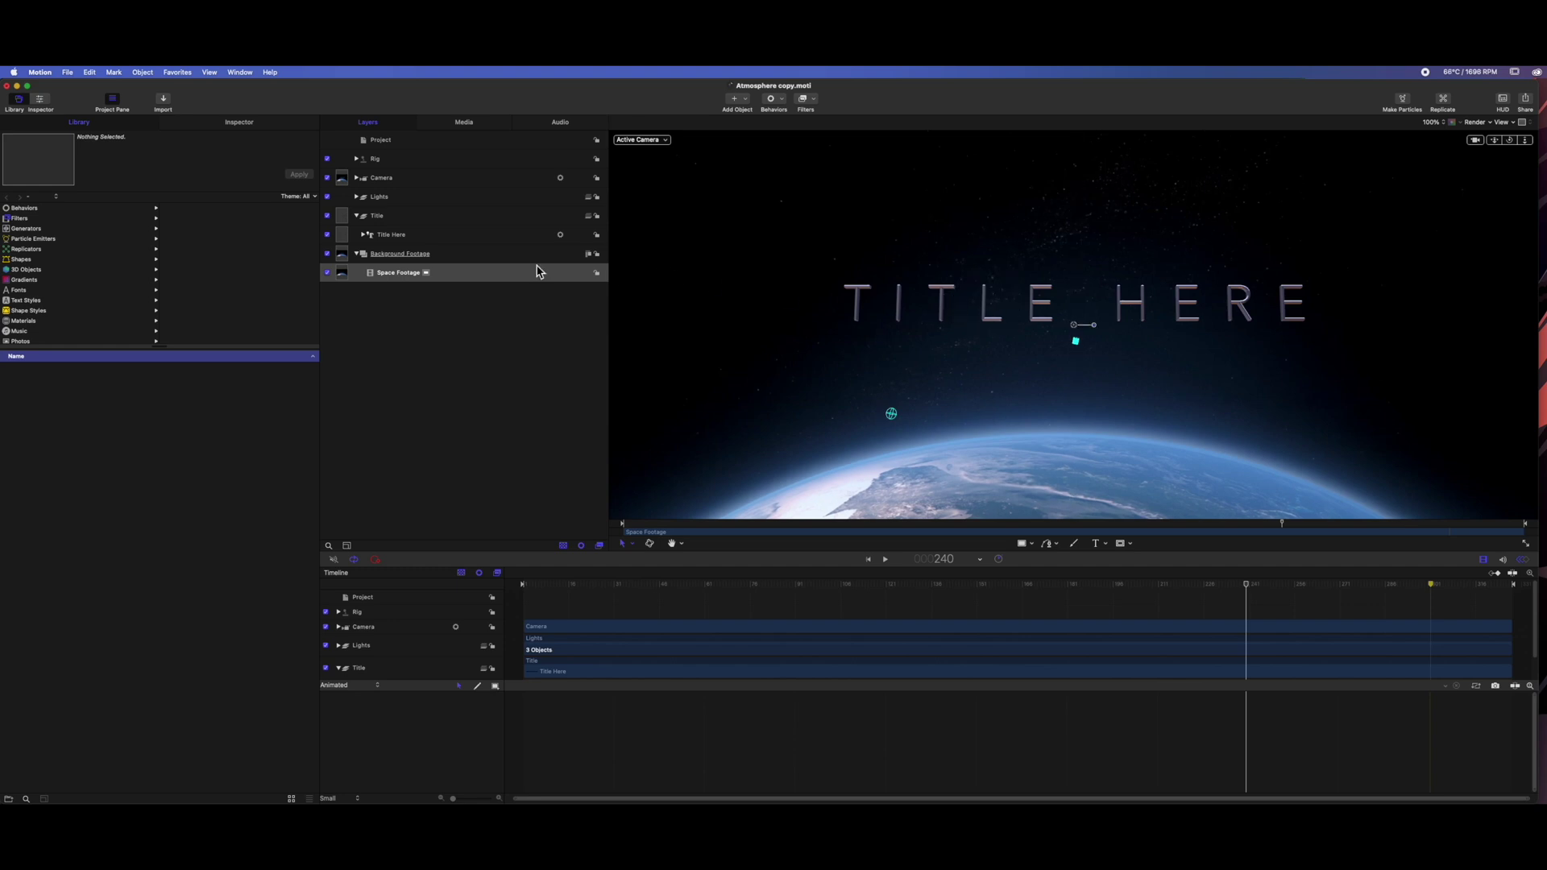
pyautogui.click(400, 238)
# Step: Replace the TITLE HERE text with 'MAC MINI M1'
pyautogui.doubleClick(921, 293)
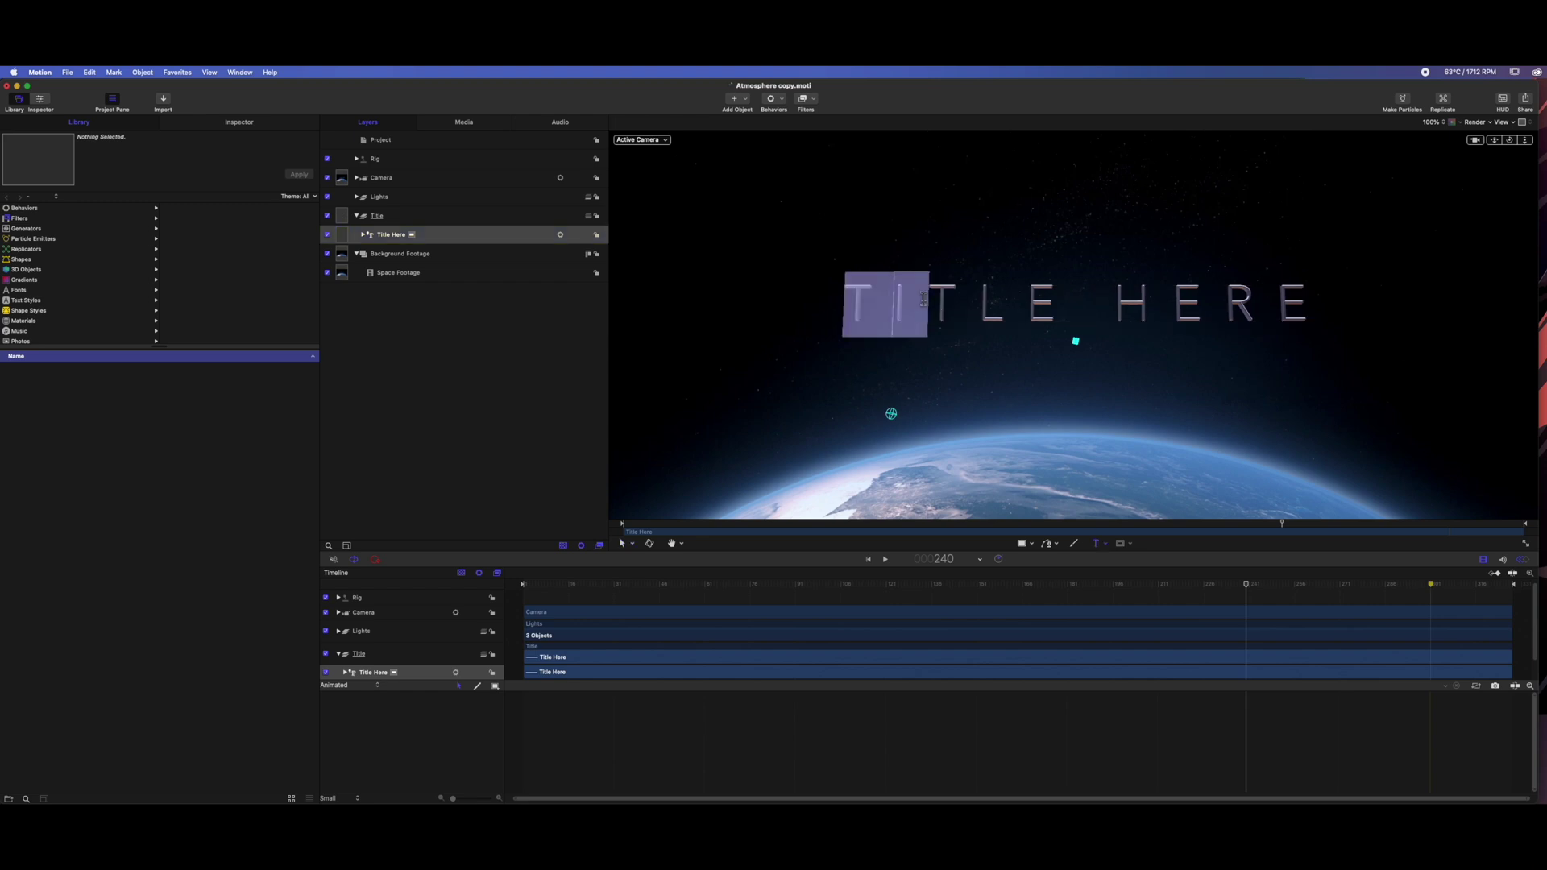
pyautogui.moveTo(924, 298); pyautogui.dragTo(821, 311)
pyautogui.click(1291, 304)
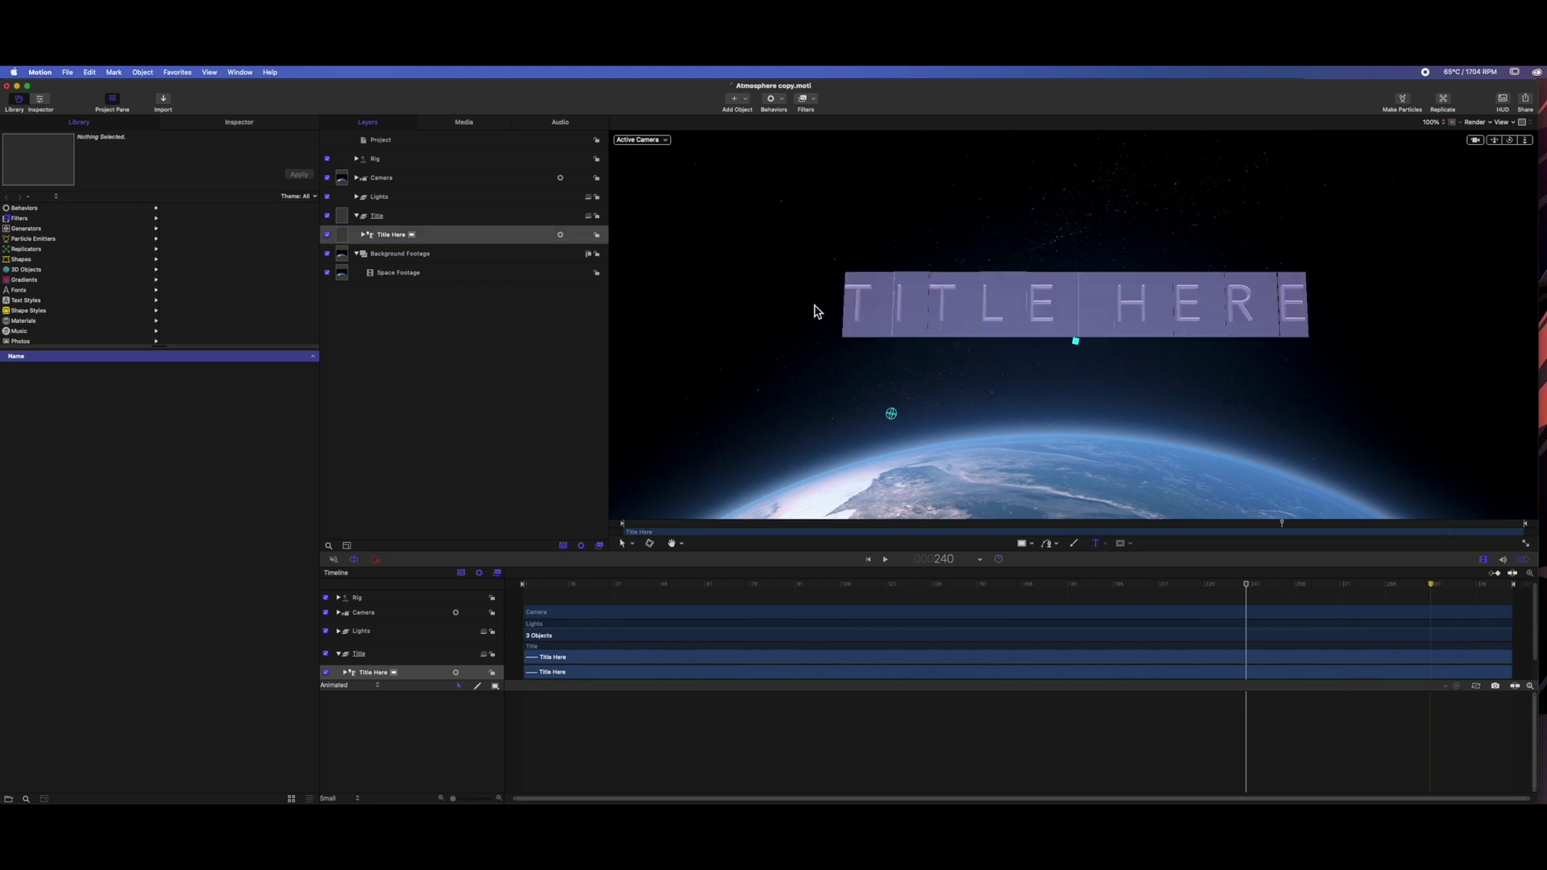
pyautogui.press('BackSpace')
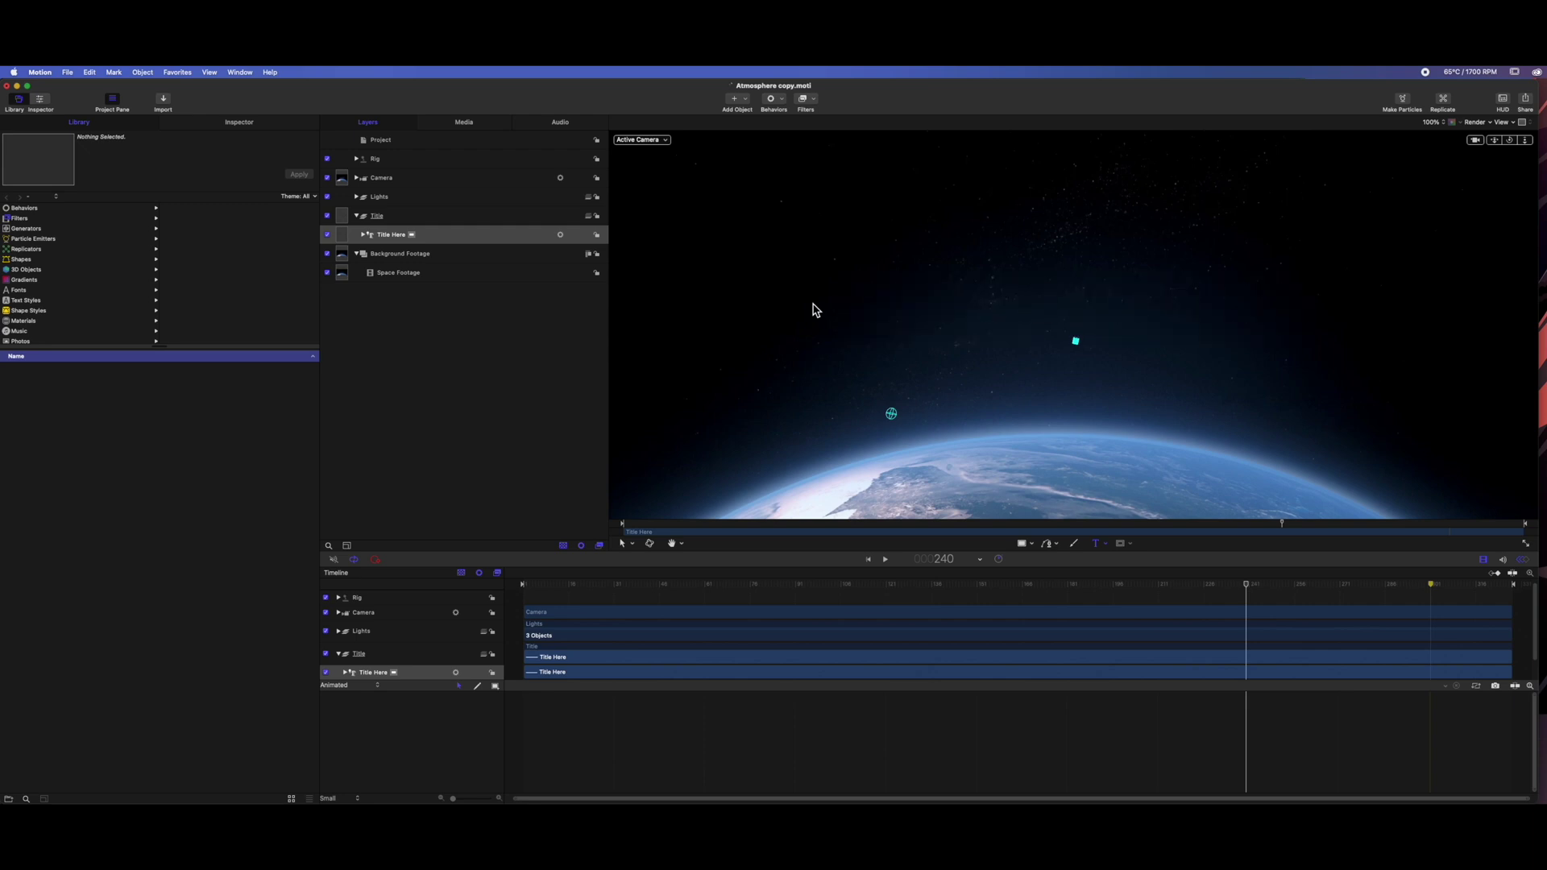
pyautogui.write('MAC MINI M1')
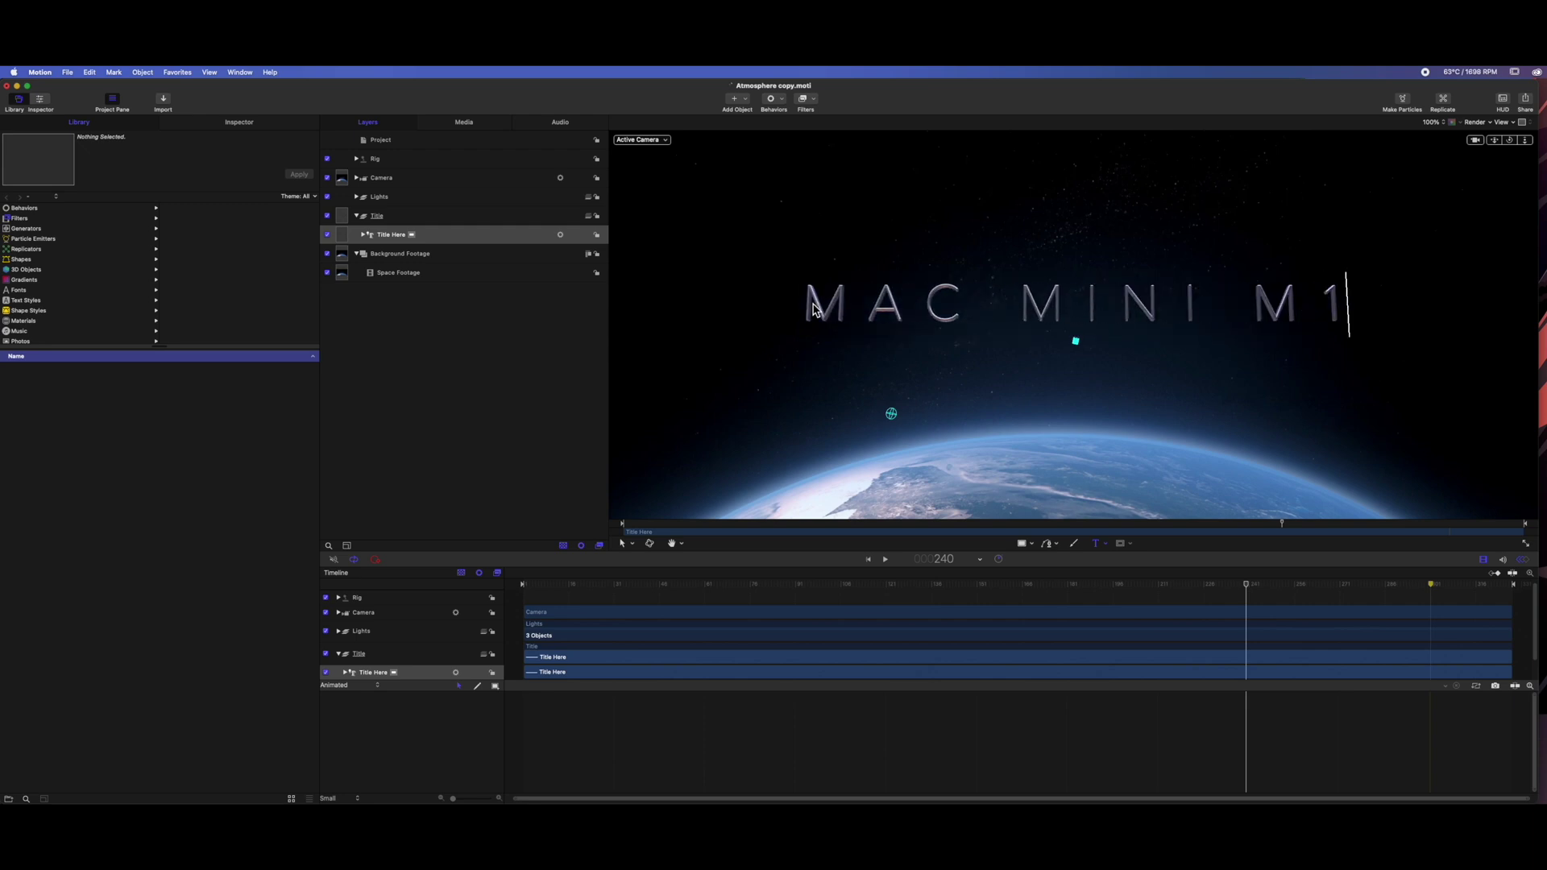
pyautogui.press('Escape')
# Step: Preview the title animation, then apply the White Marble stone material to the title
pyautogui.click(528, 394)
pyautogui.press('space')
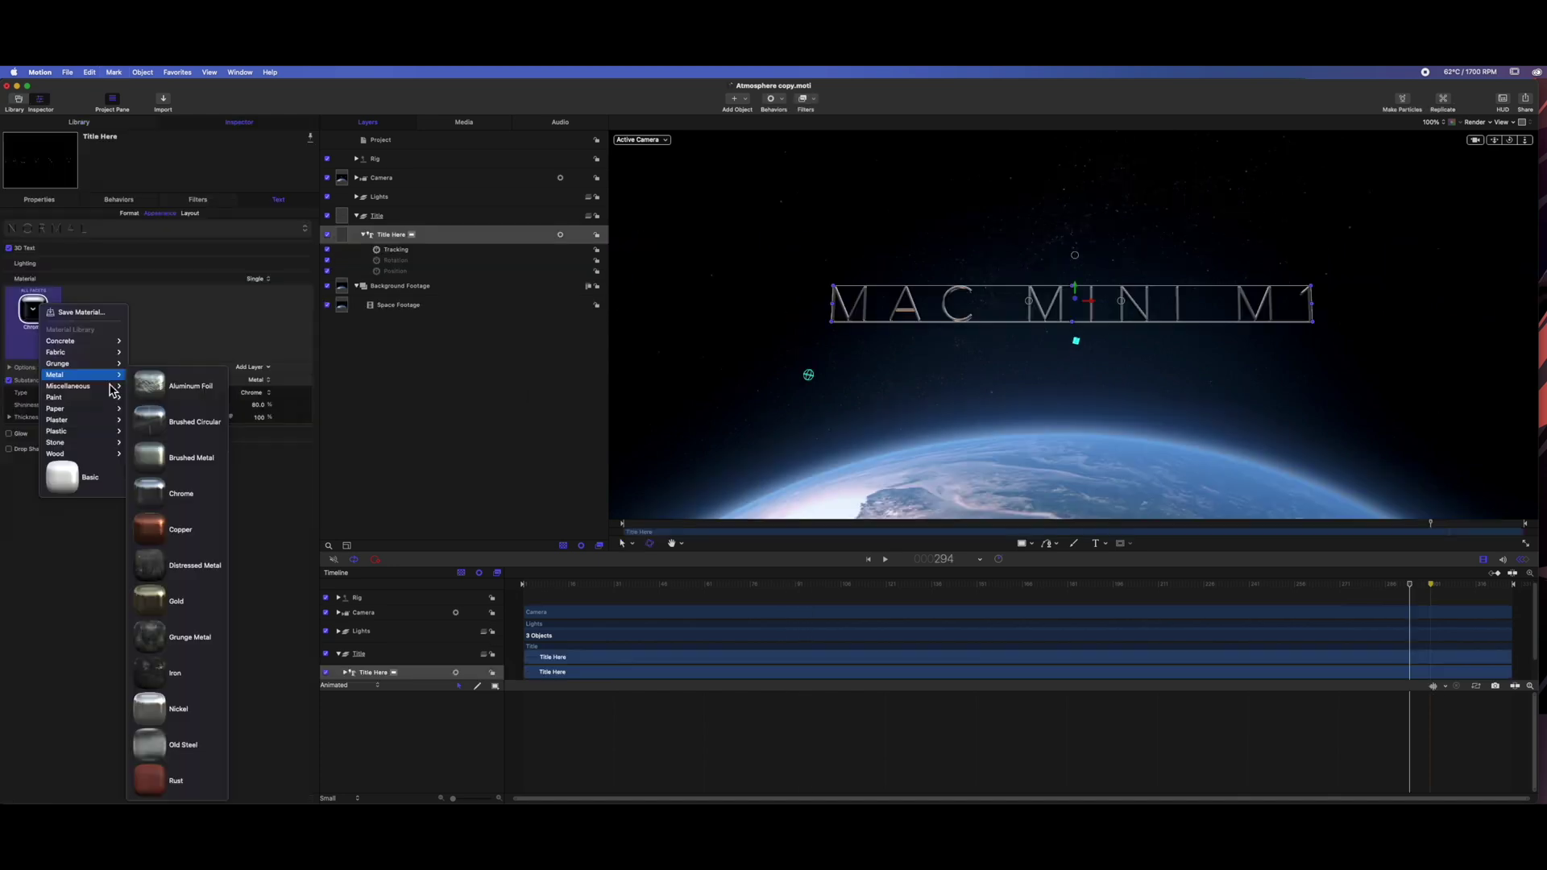
pyautogui.moveTo(113, 390)
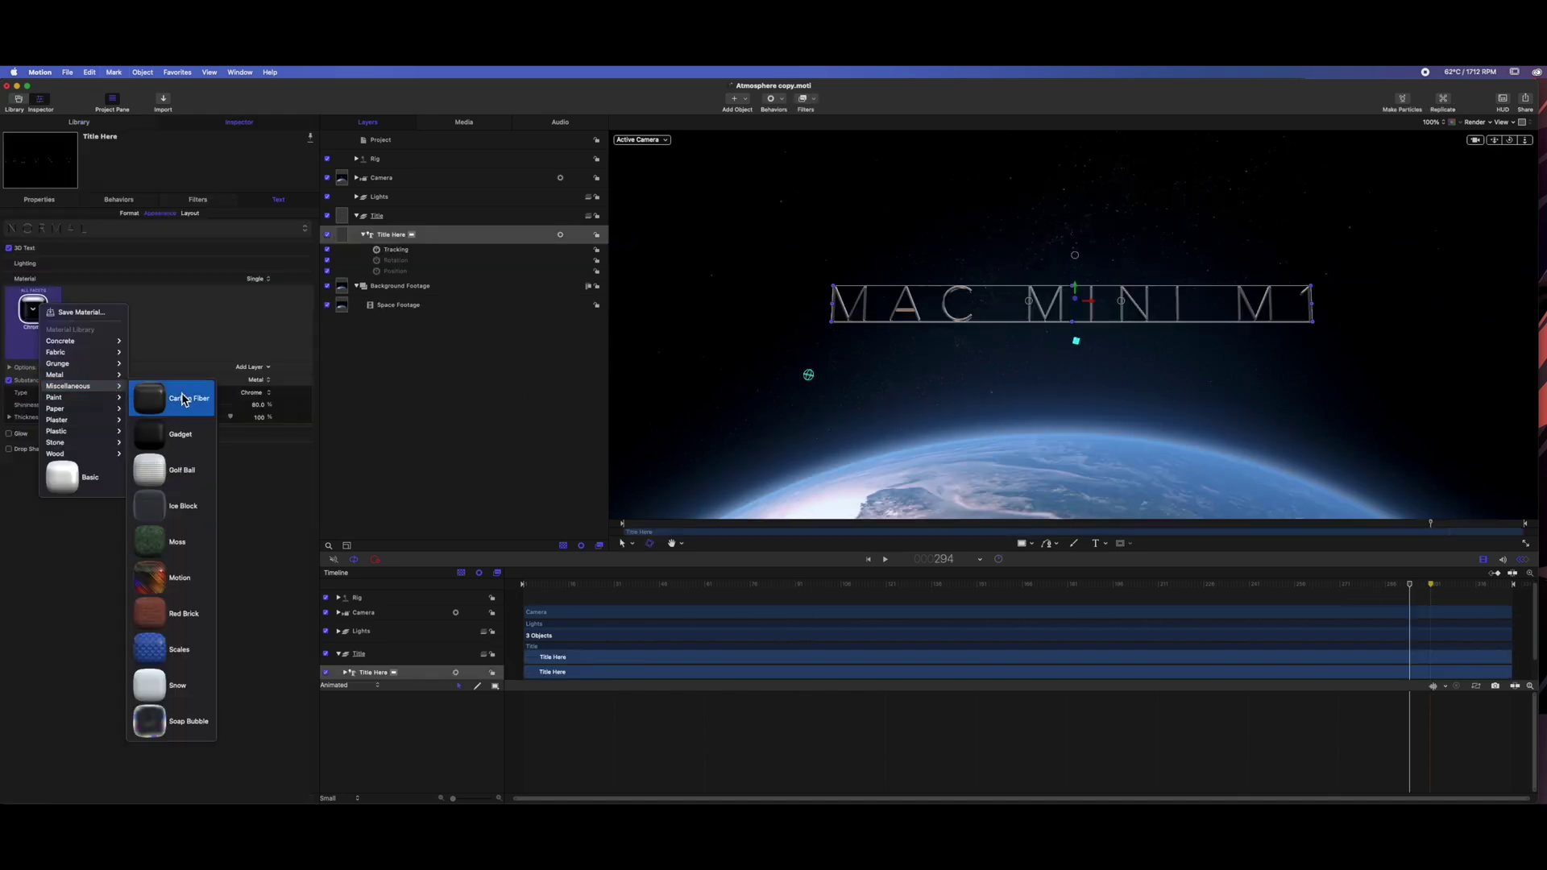
pyautogui.click(161, 683)
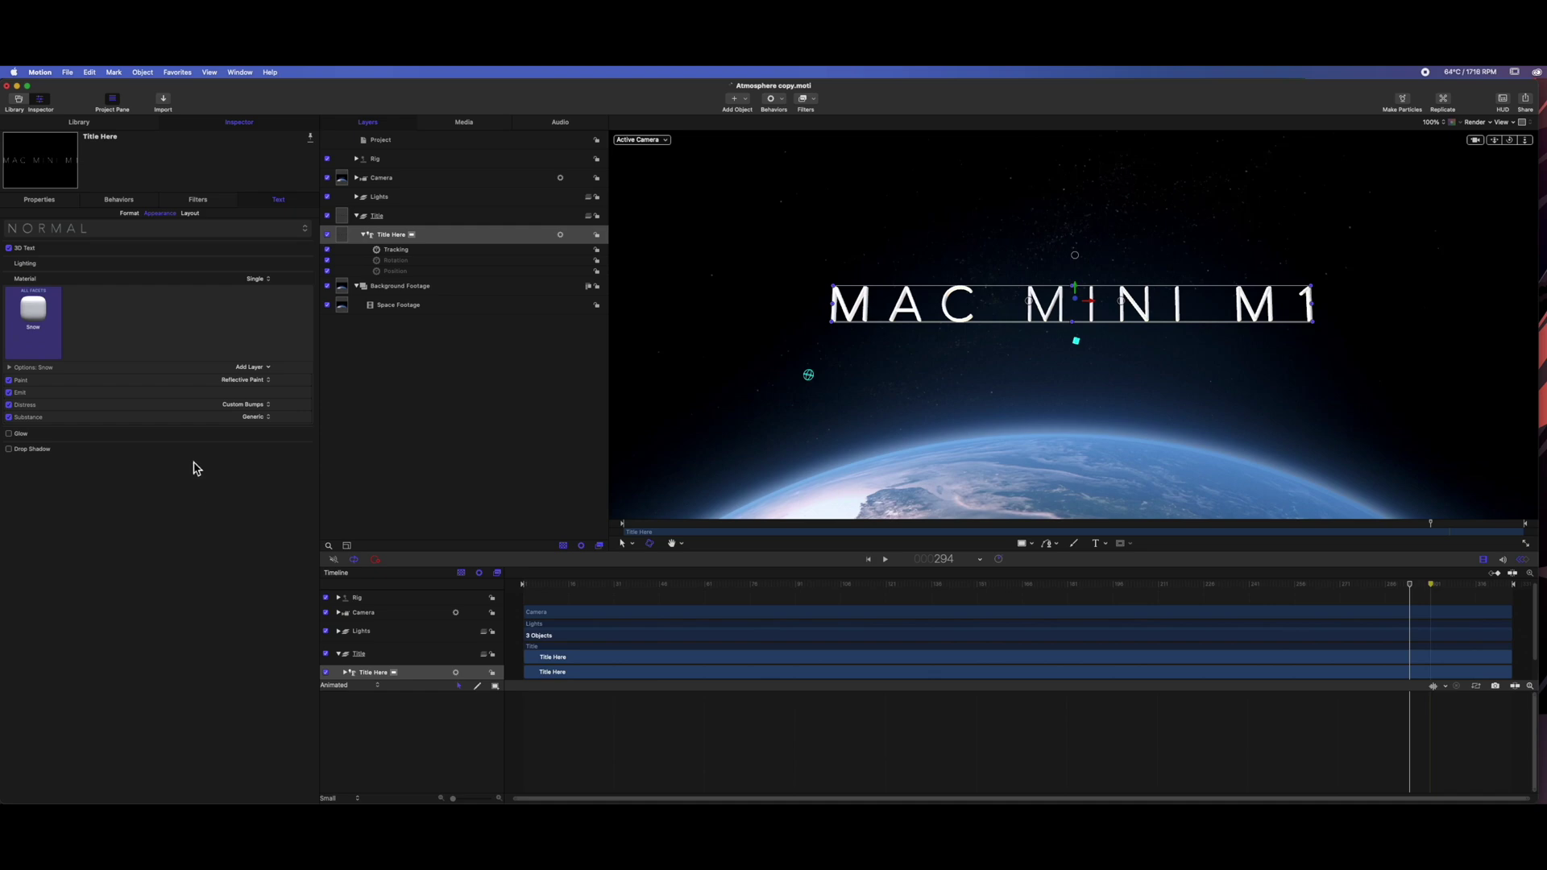
pyautogui.click(33, 309)
pyautogui.moveTo(103, 451)
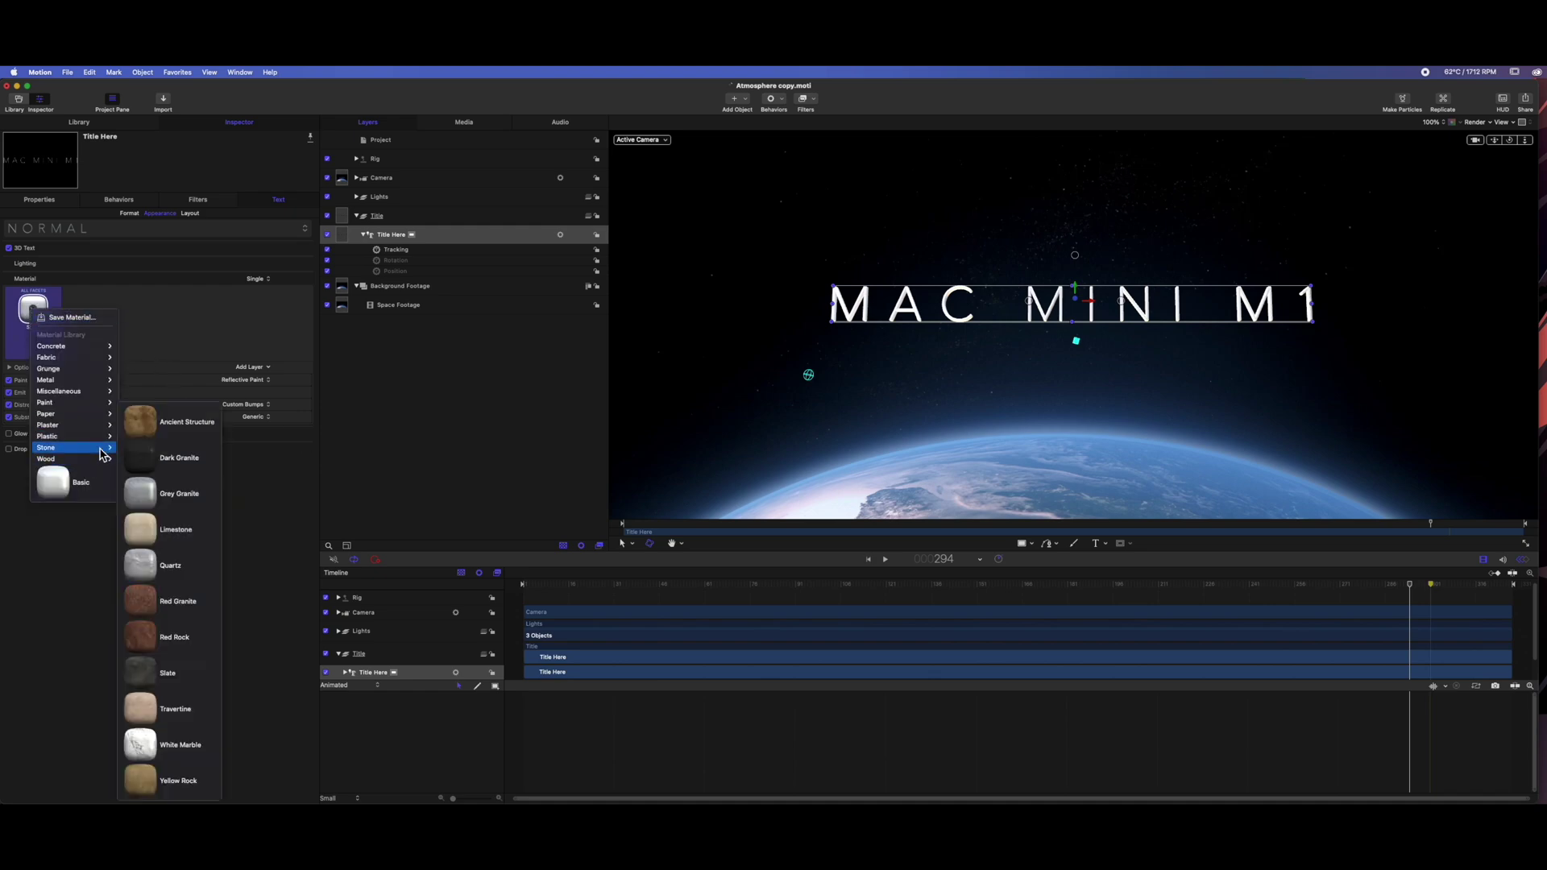
pyautogui.click(201, 743)
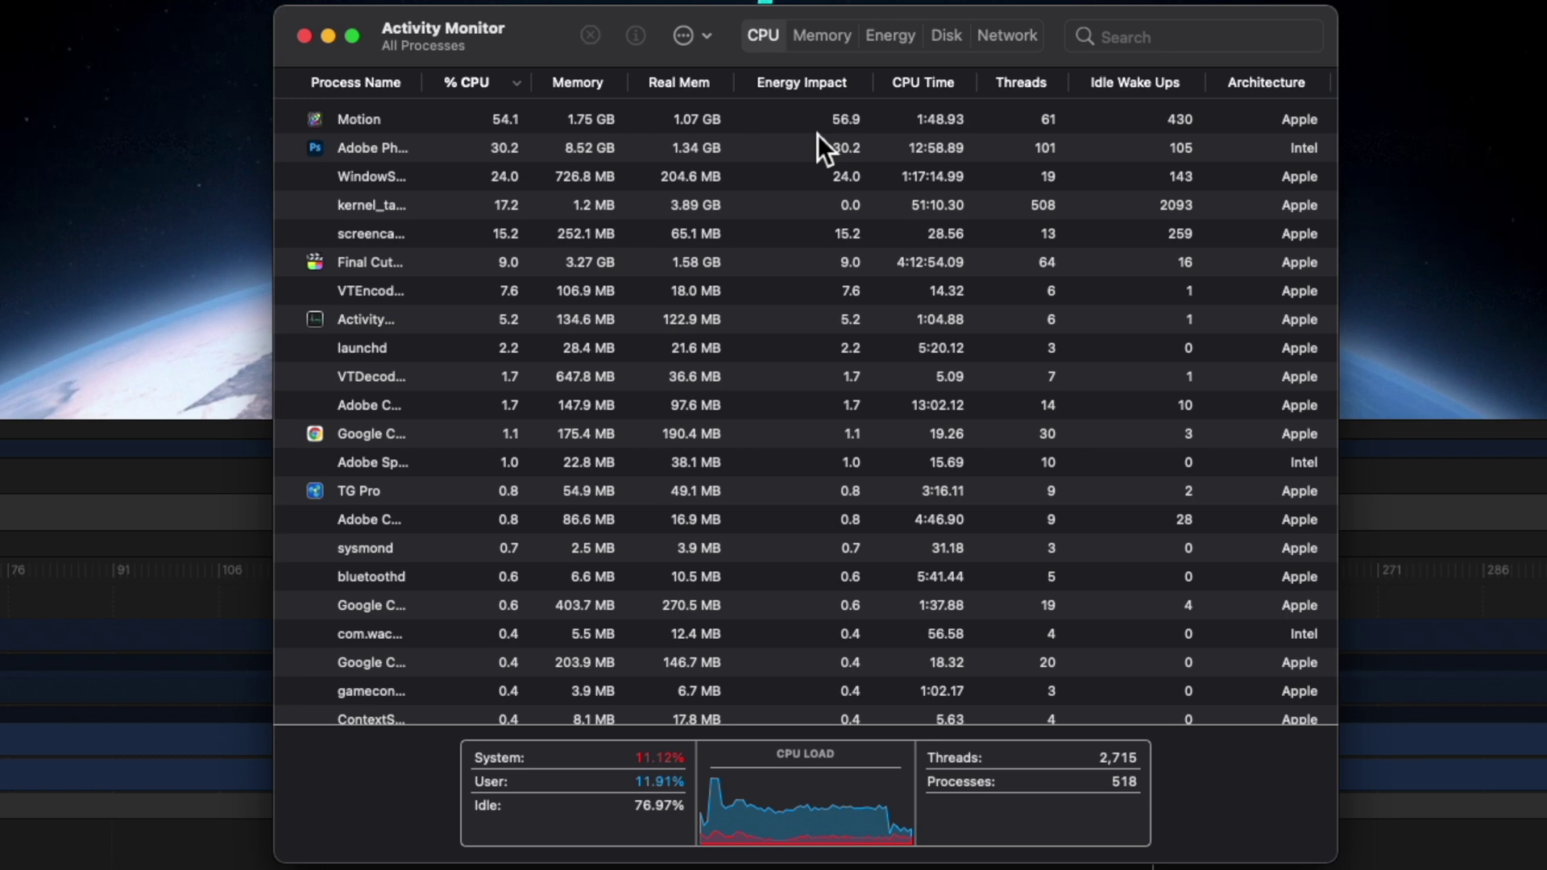
# Step: Switch Activity Monitor to the Memory view to rank processes by memory use
pyautogui.click(832, 38)
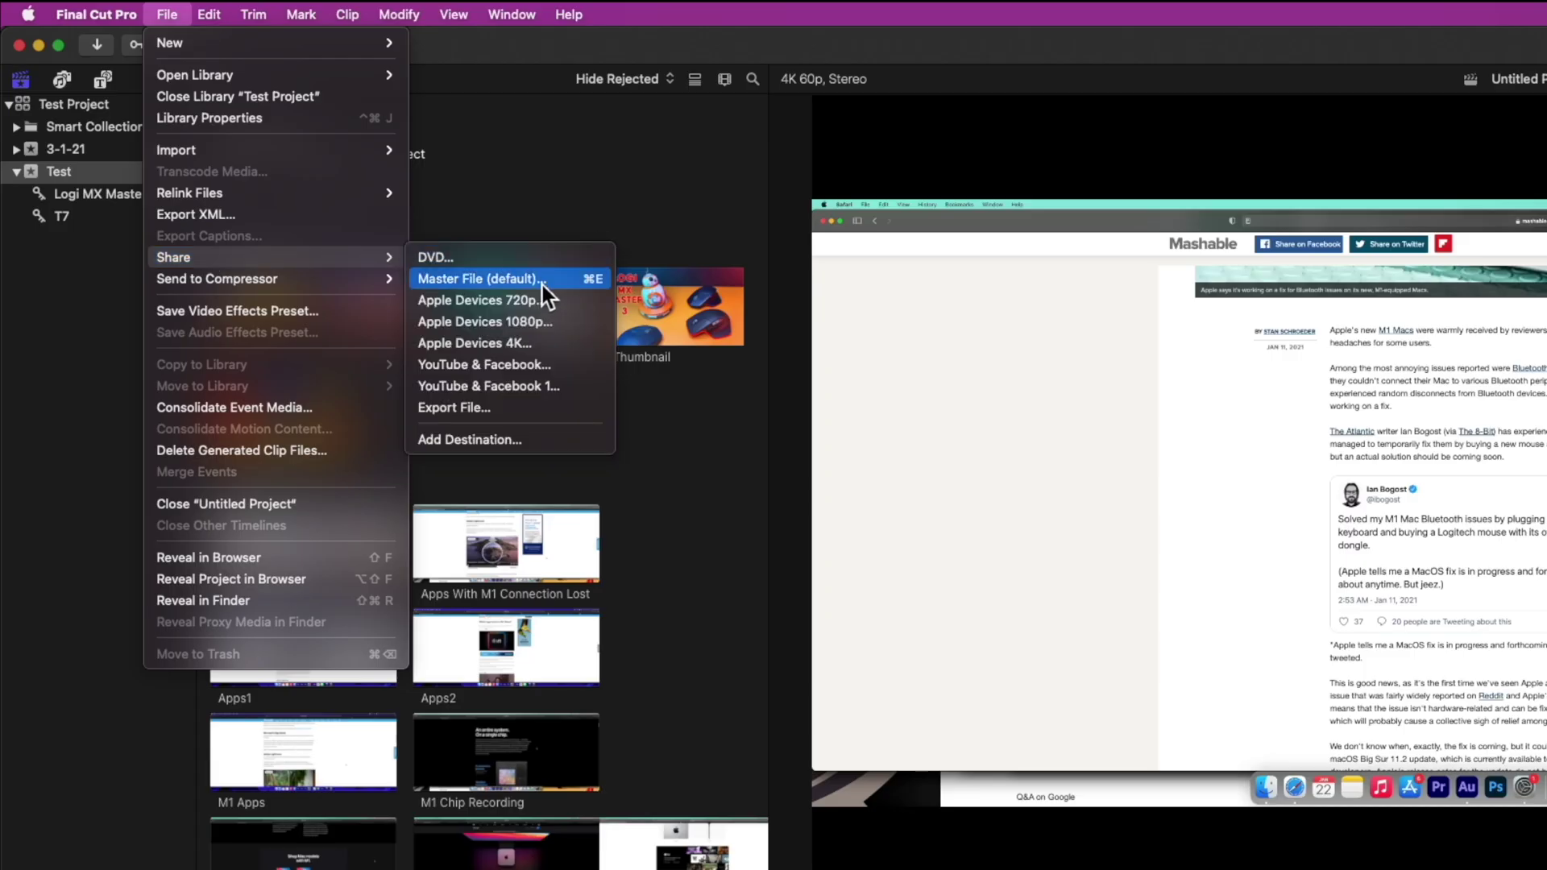
# Step: Start a Master File export and keep its resolution at 1920 x 1080
pyautogui.click(543, 282)
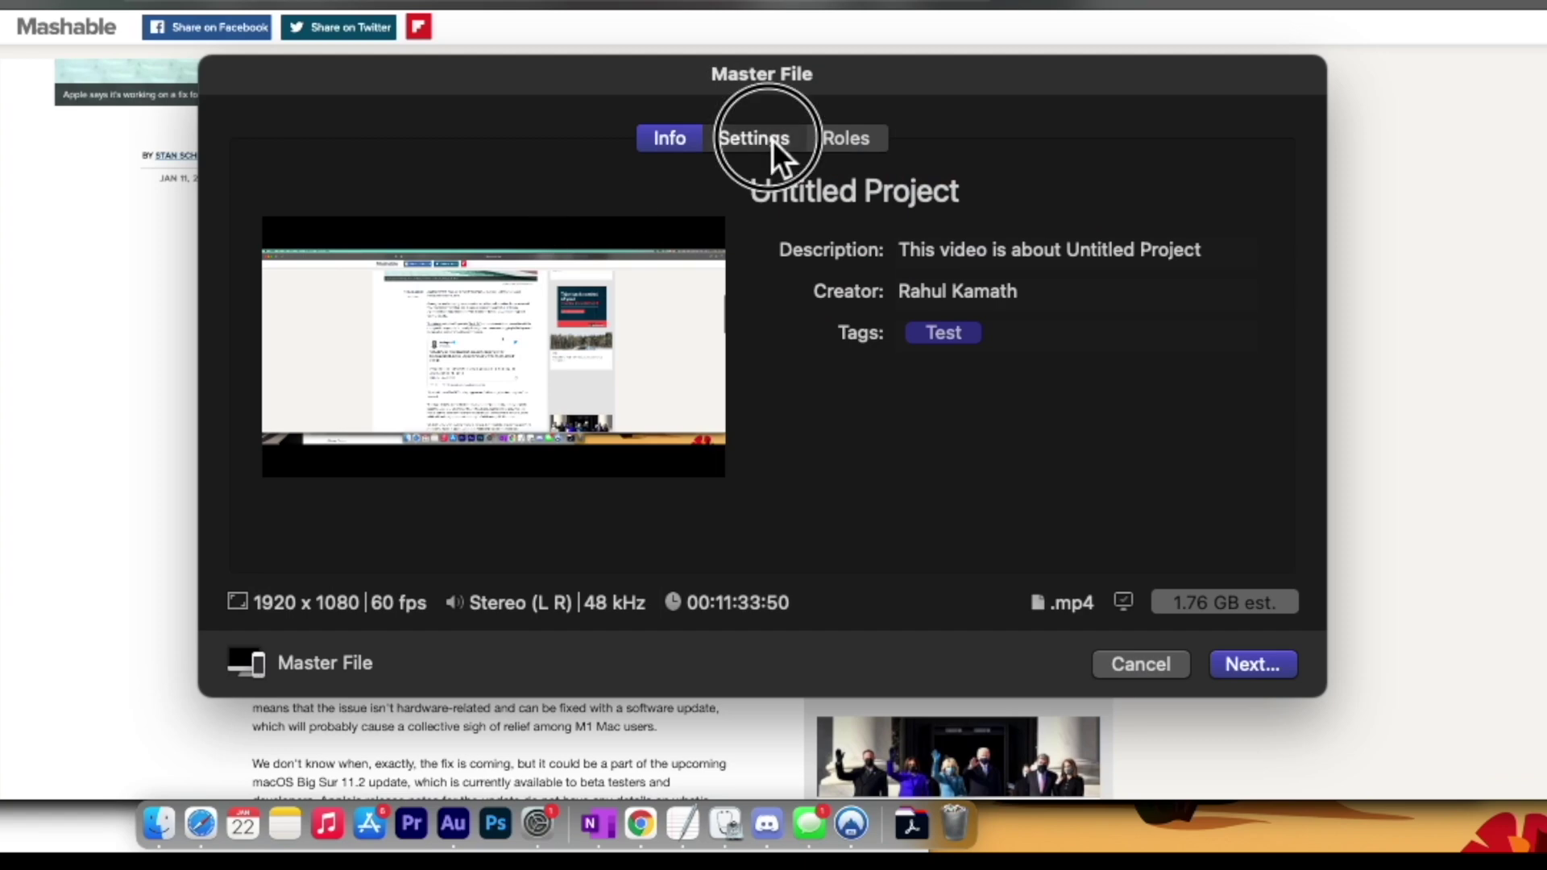
pyautogui.click(772, 138)
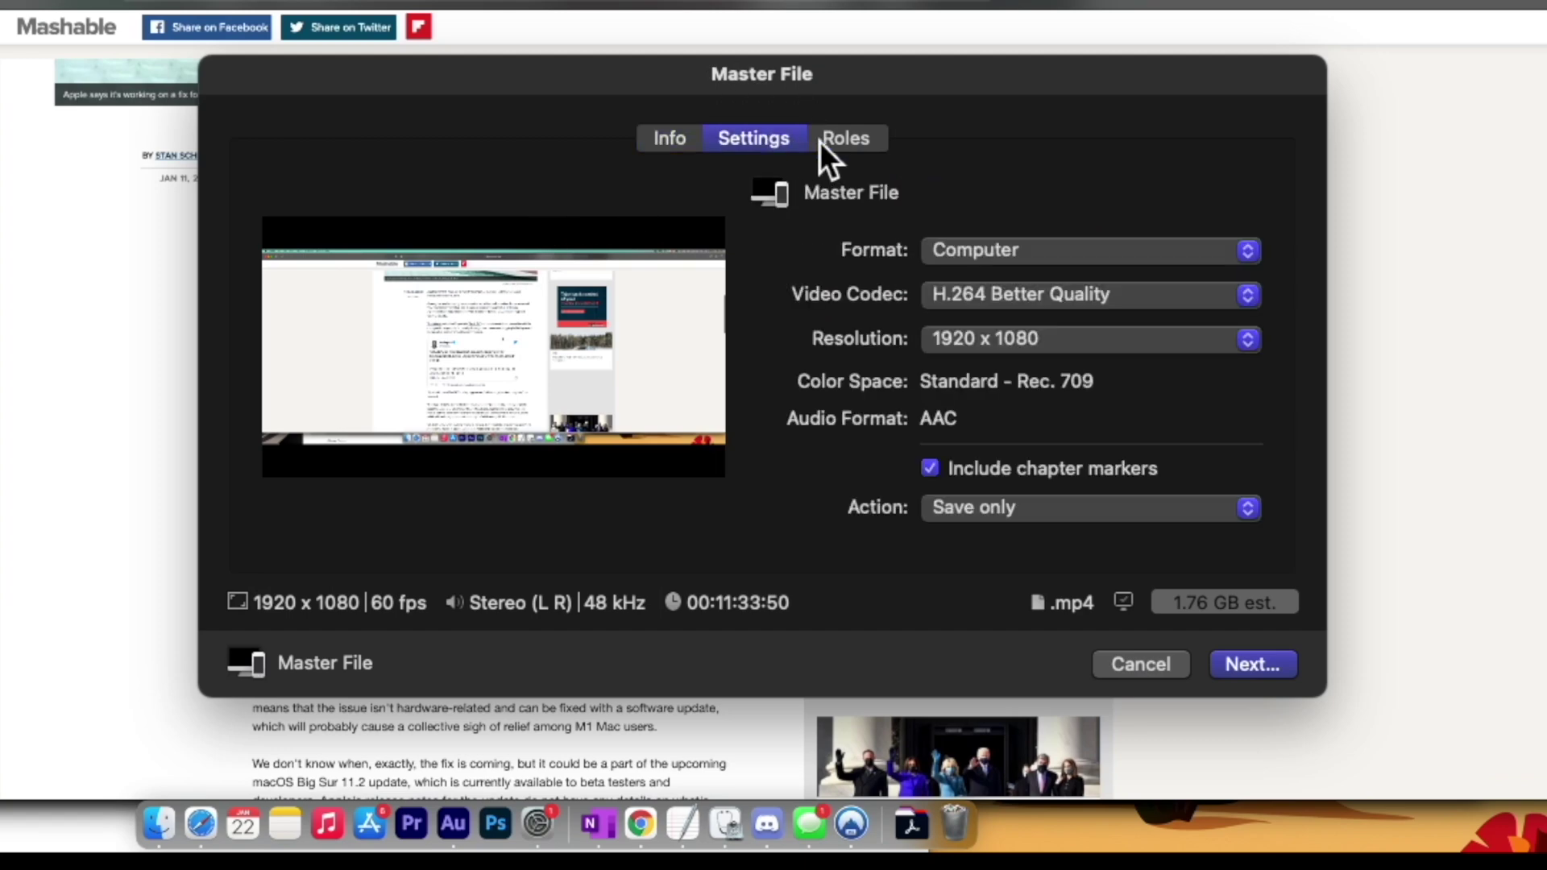
pyautogui.click(1038, 337)
pyautogui.click(1086, 344)
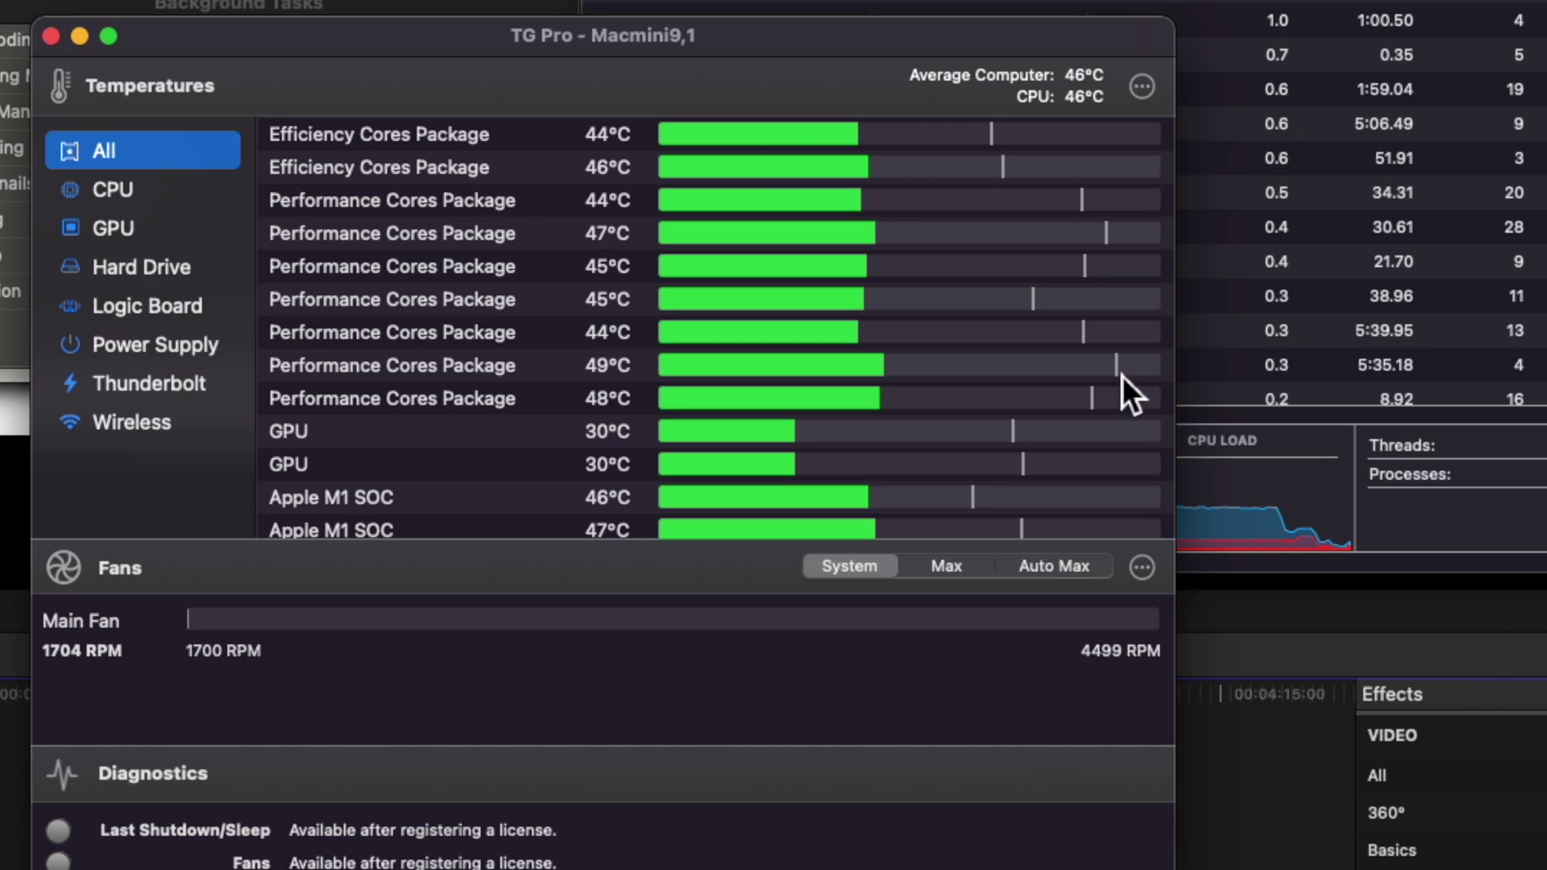
pyautogui.moveTo(1121, 377)
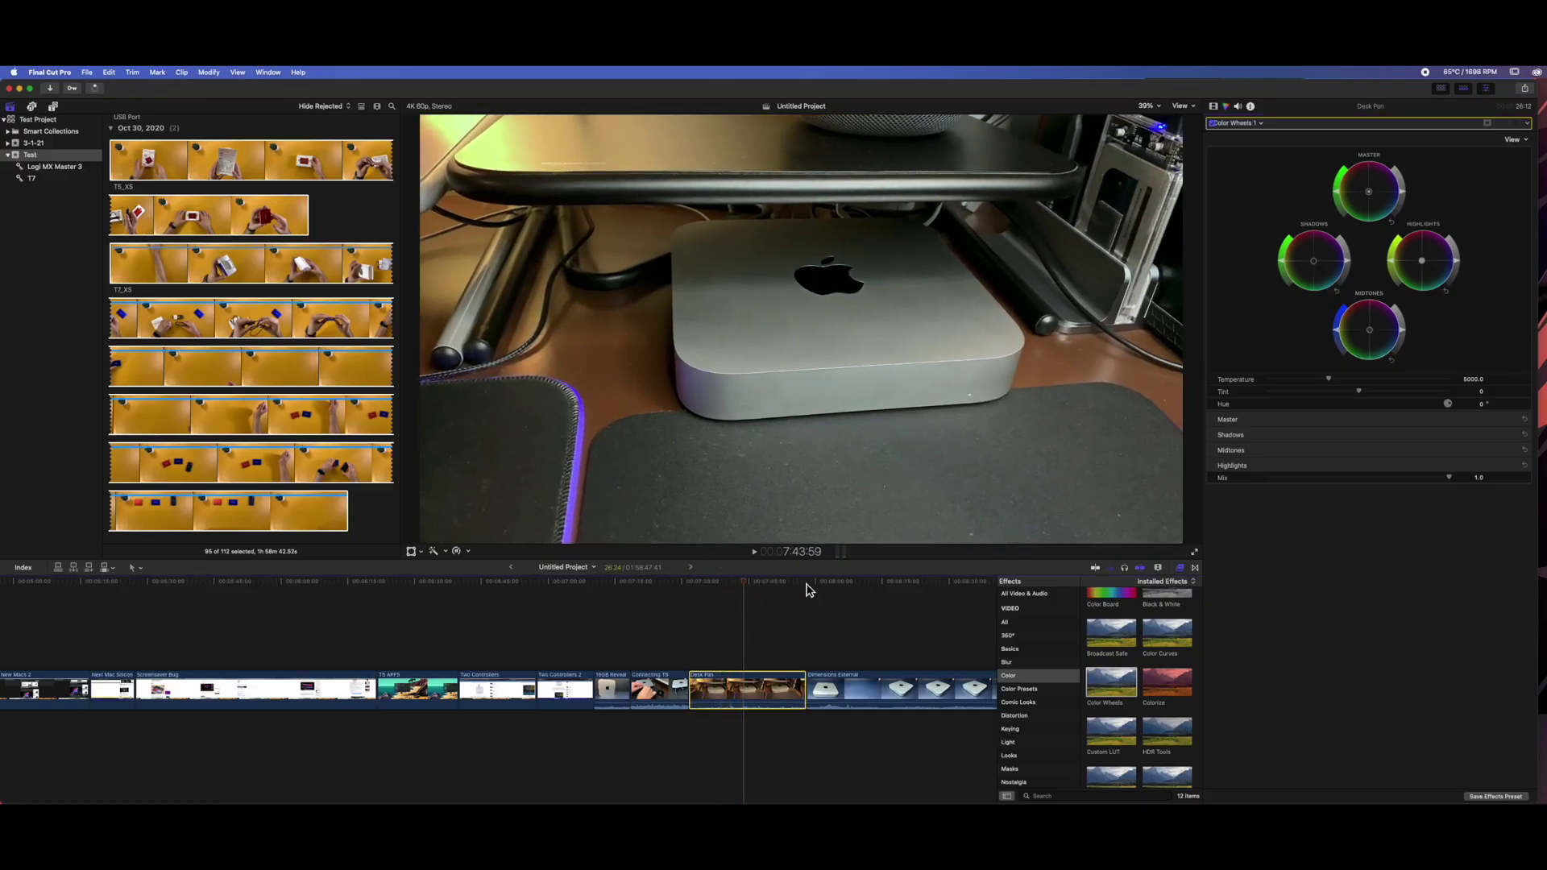
# Step: Move the playhead later and adjust the Dimensions External clip's Shadows color wheel
pyautogui.hscroll(5, 903, 591)
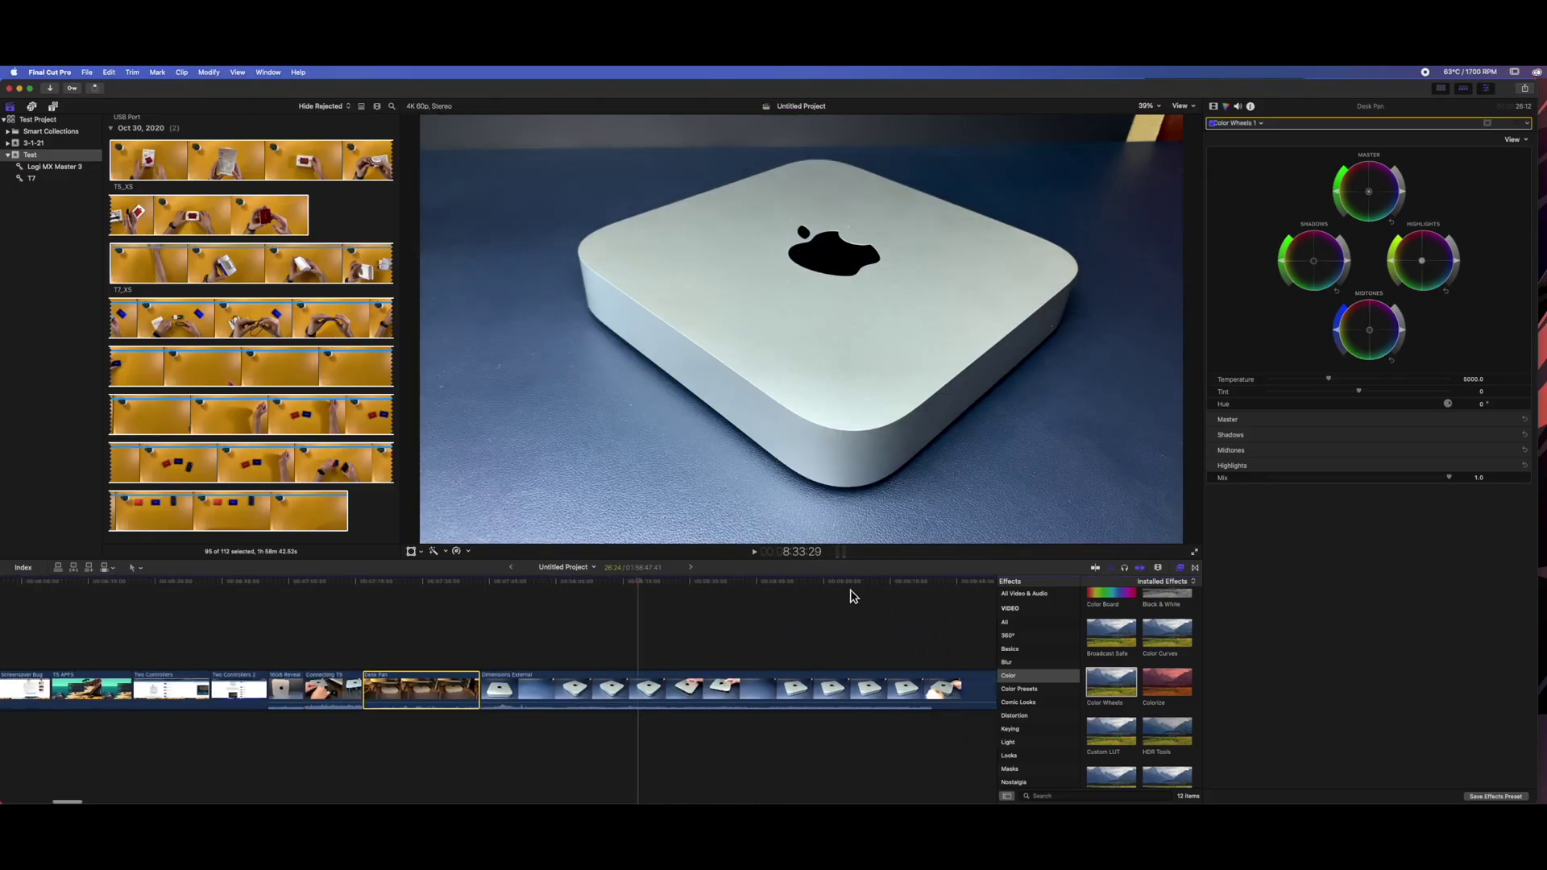
pyautogui.hscroll(3, 858, 612)
pyautogui.click(785, 590)
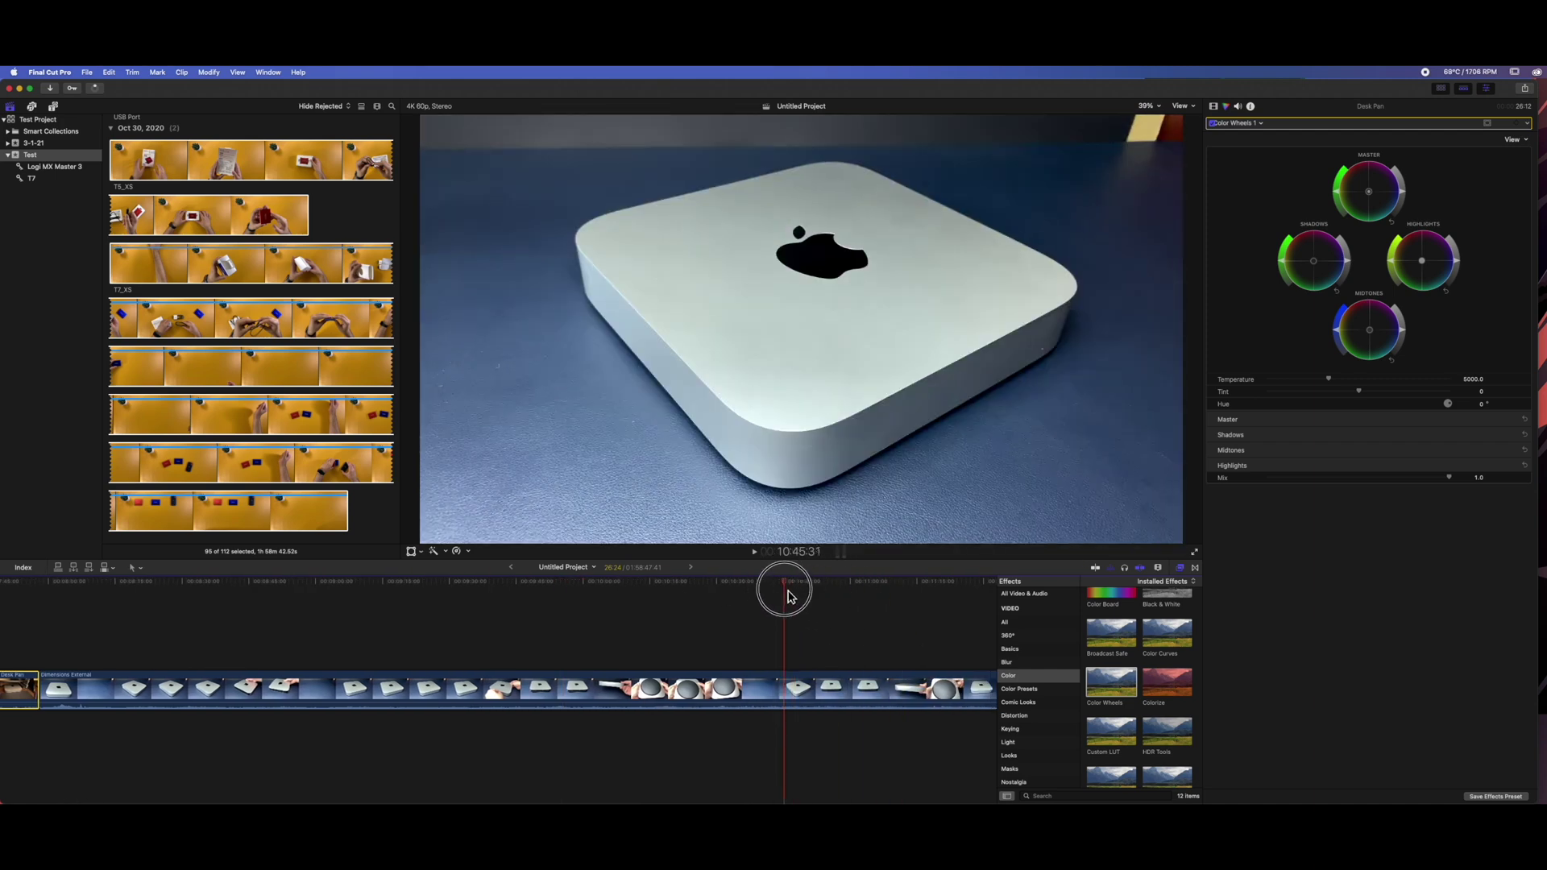
pyautogui.click(901, 693)
pyautogui.click(1329, 257)
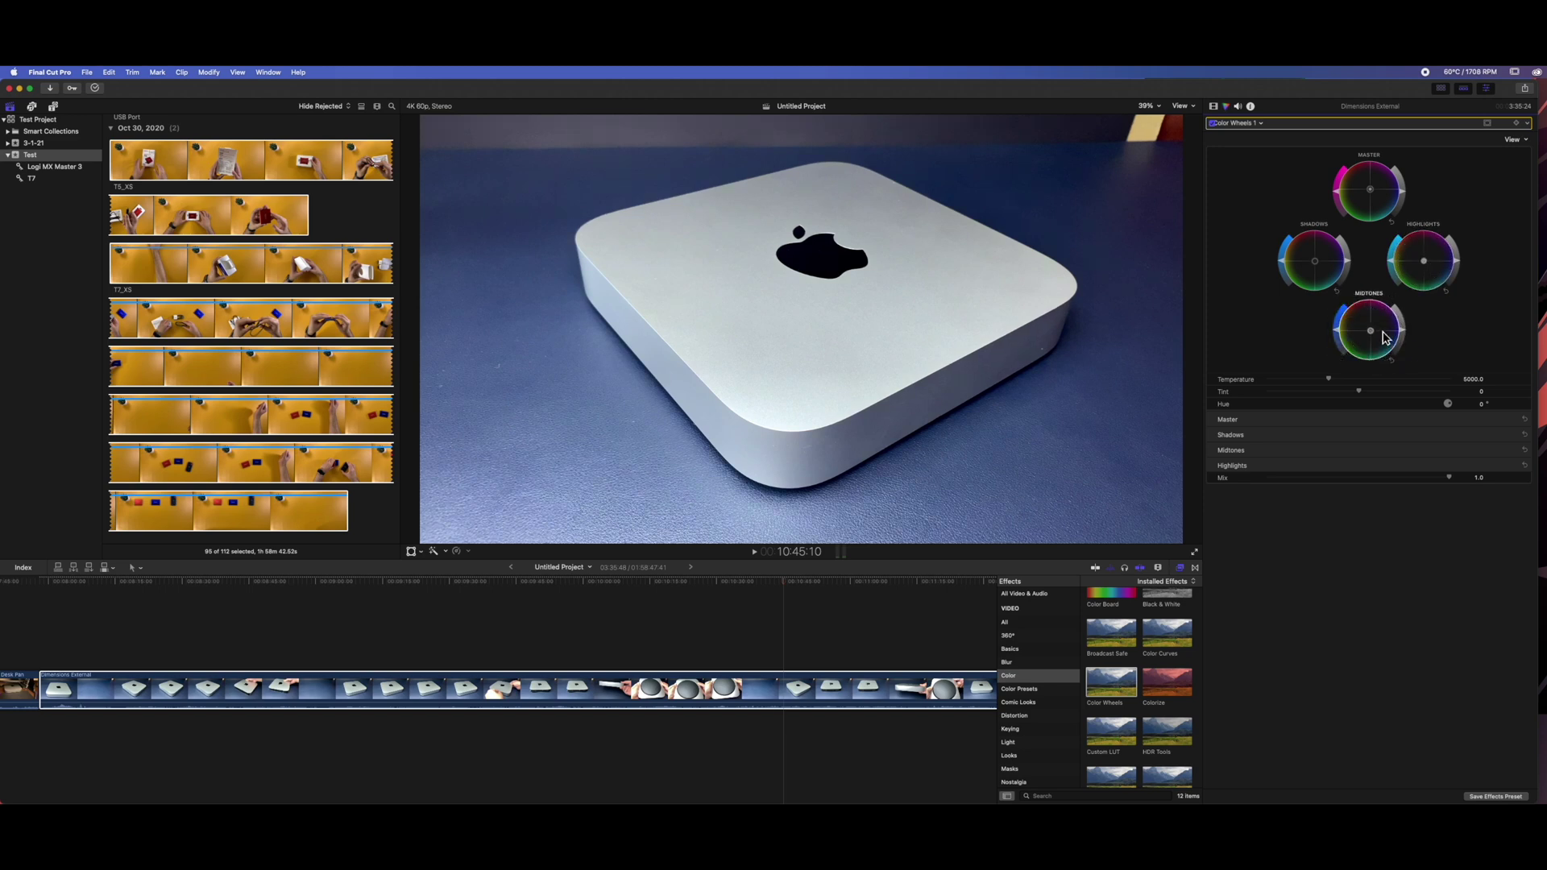
pyautogui.hscroll(3, 900, 663)
pyautogui.click(726, 583)
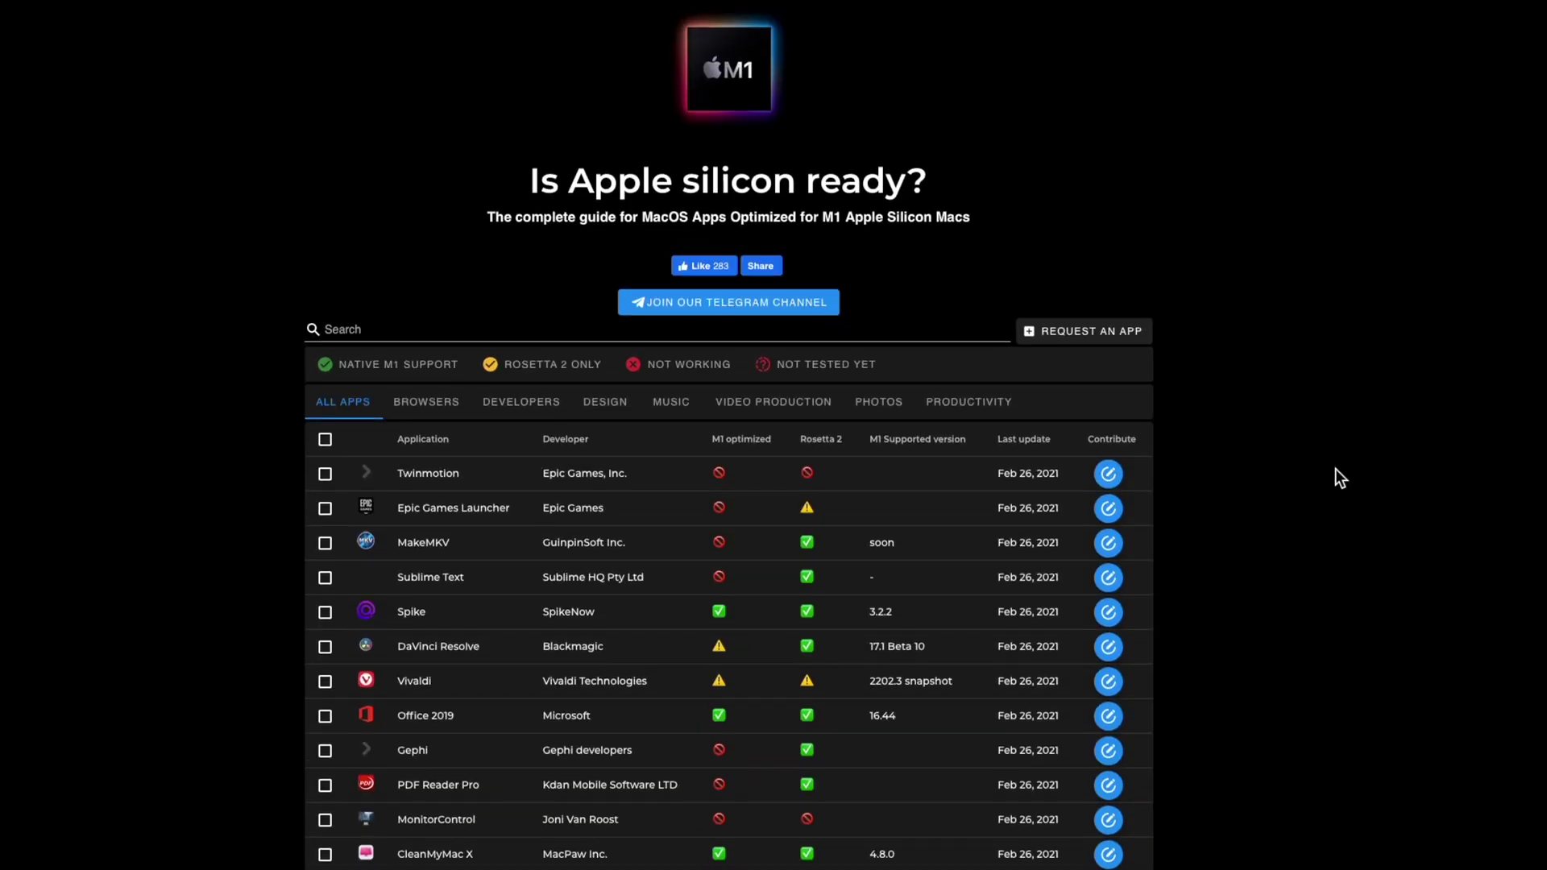
# Step: Scroll the Apple silicon readiness table and MacRumors MacBook Pro article down to the ports image
pyautogui.scroll(-5, 1336, 468)
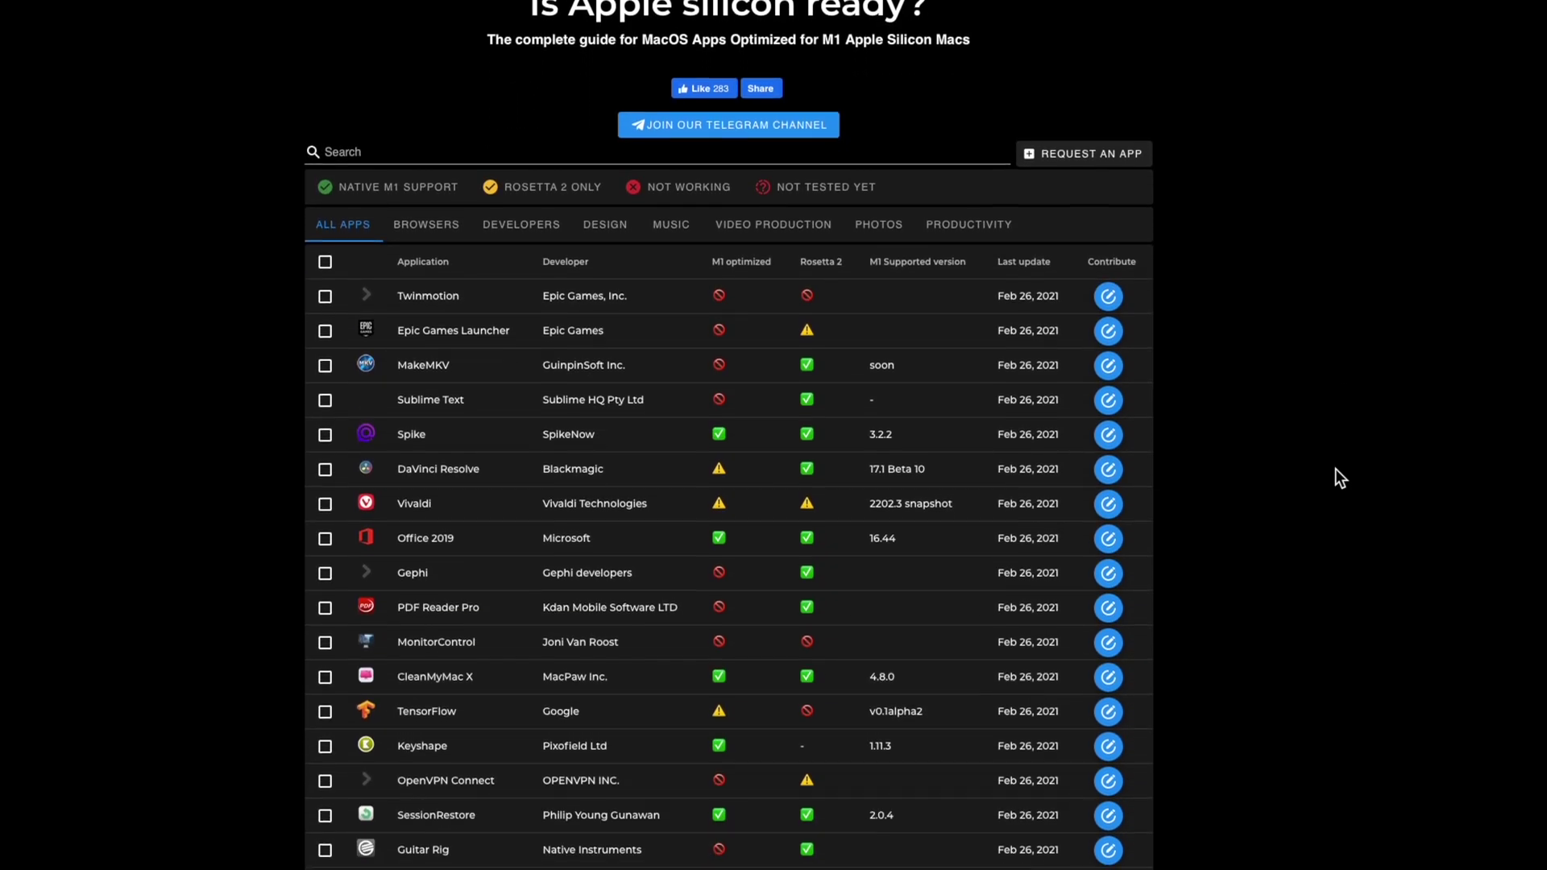
pyautogui.scroll(-2, 1335, 467)
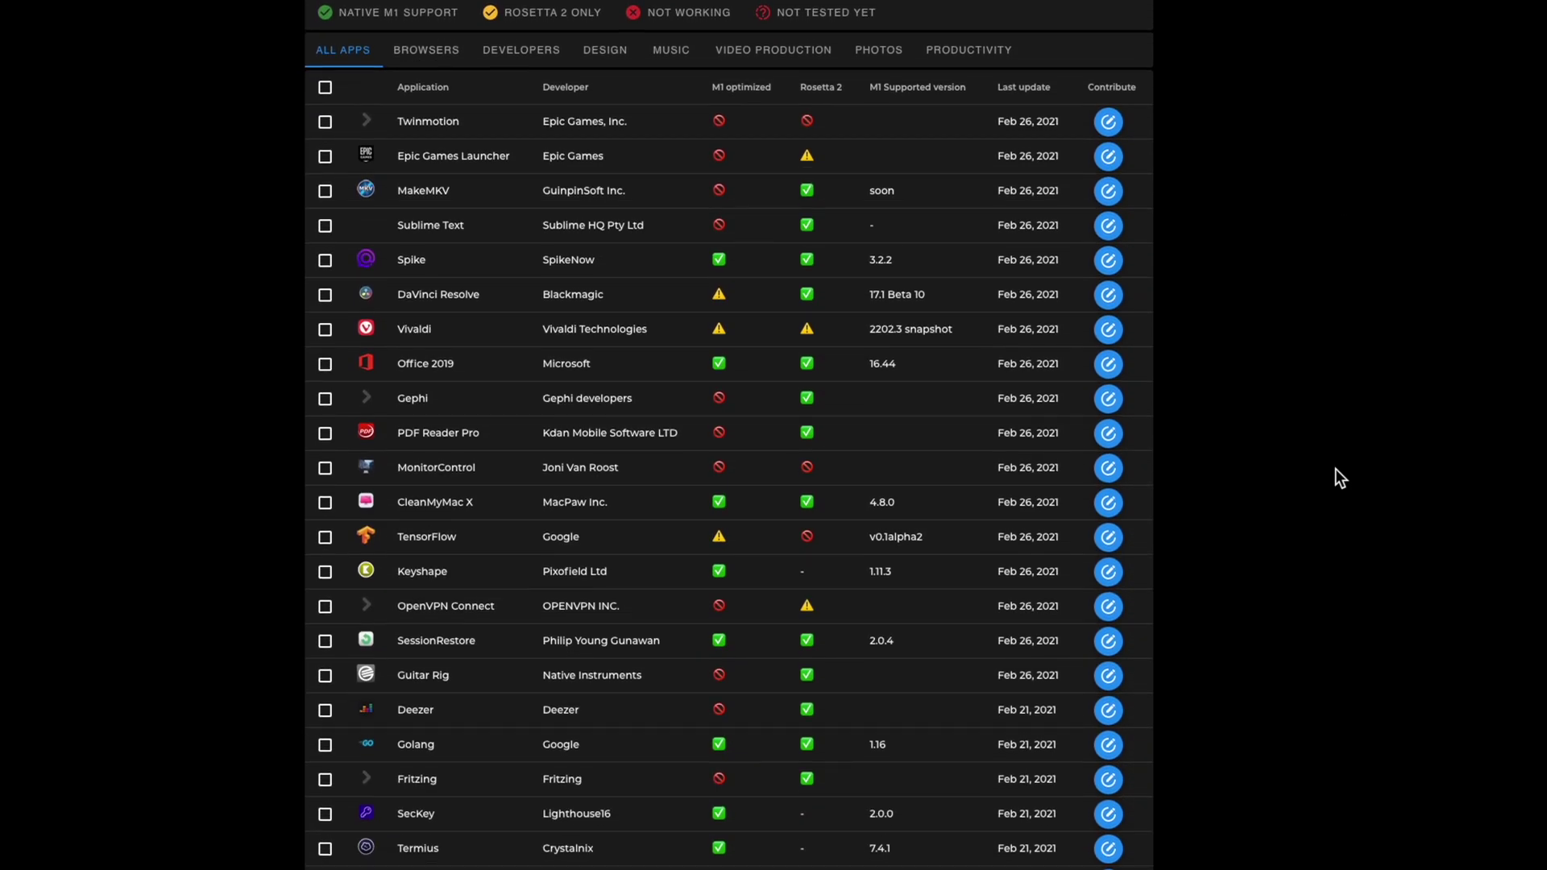
pyautogui.scroll(-4, 1336, 467)
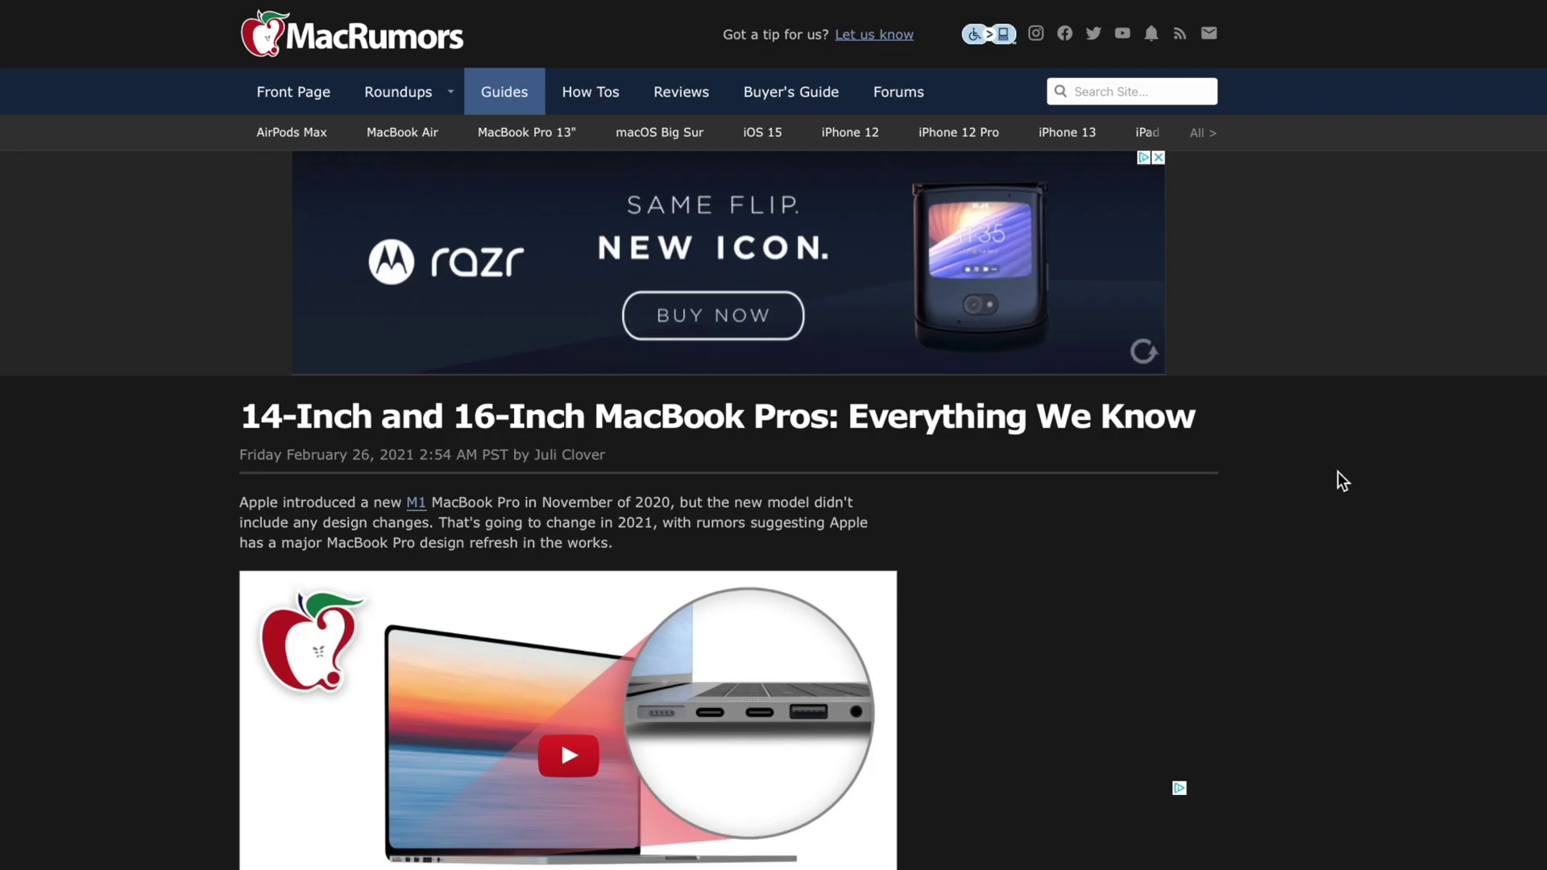
pyautogui.scroll(-2, 1338, 471)
pyautogui.scroll(-2, 1338, 471)
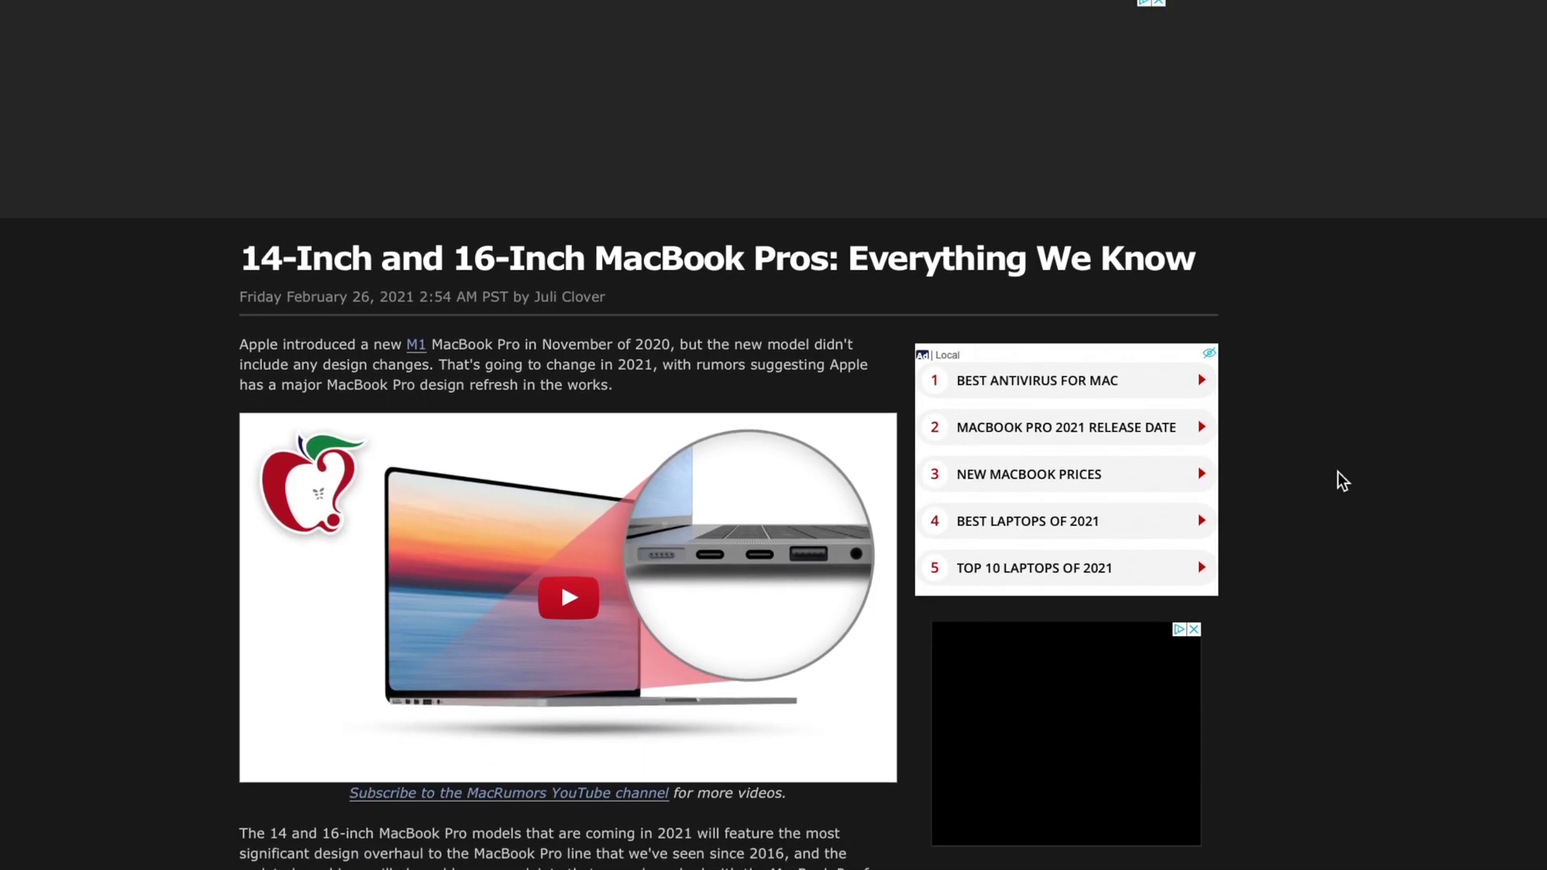
pyautogui.scroll(-4, 1337, 471)
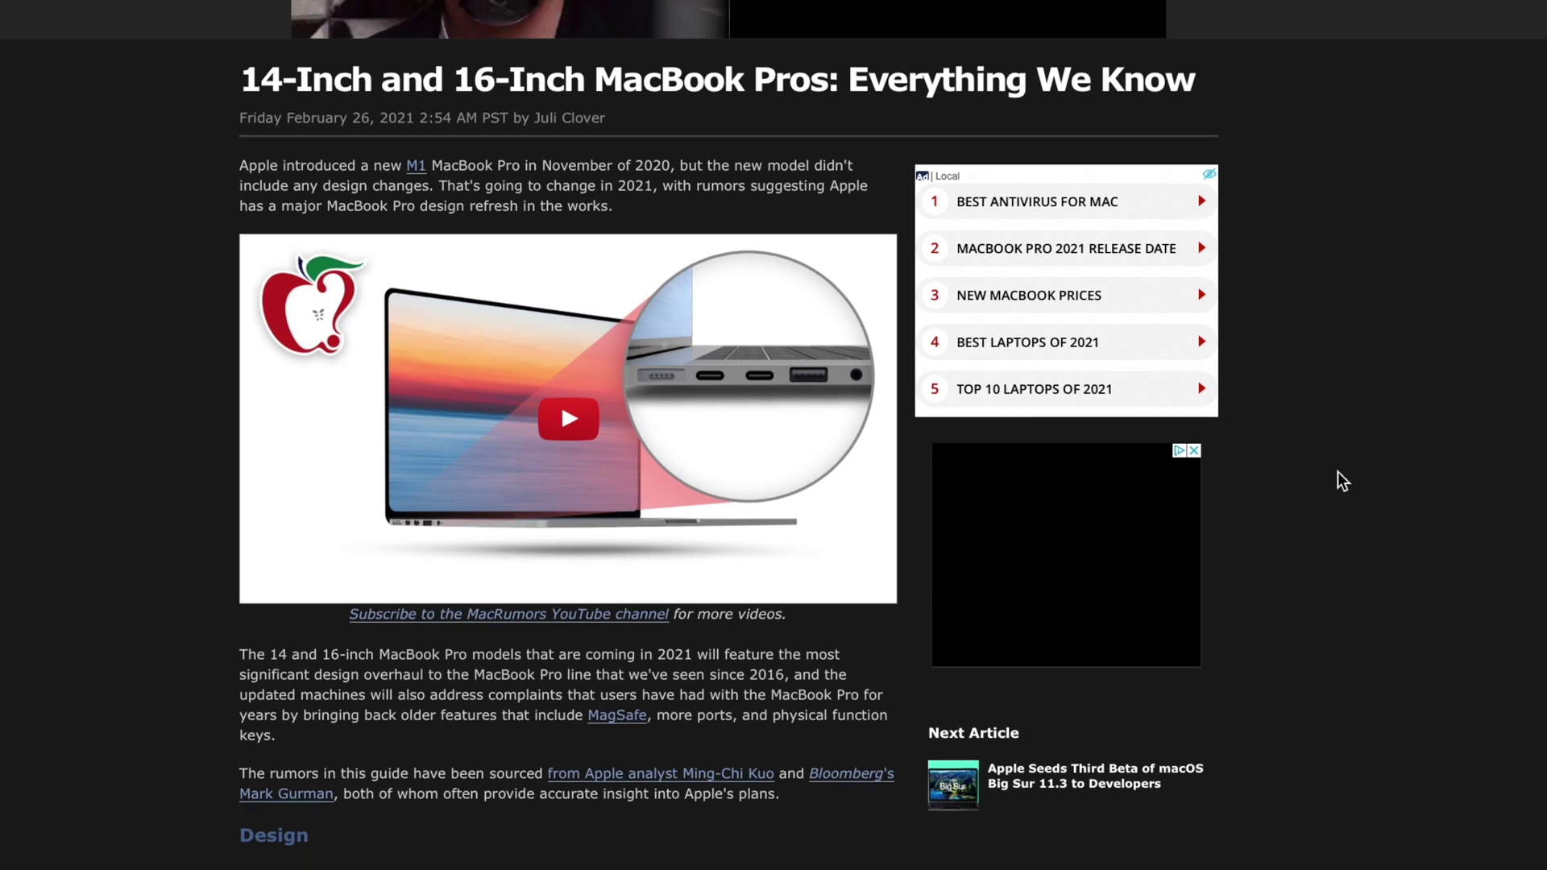
pyautogui.scroll(-4, 1335, 469)
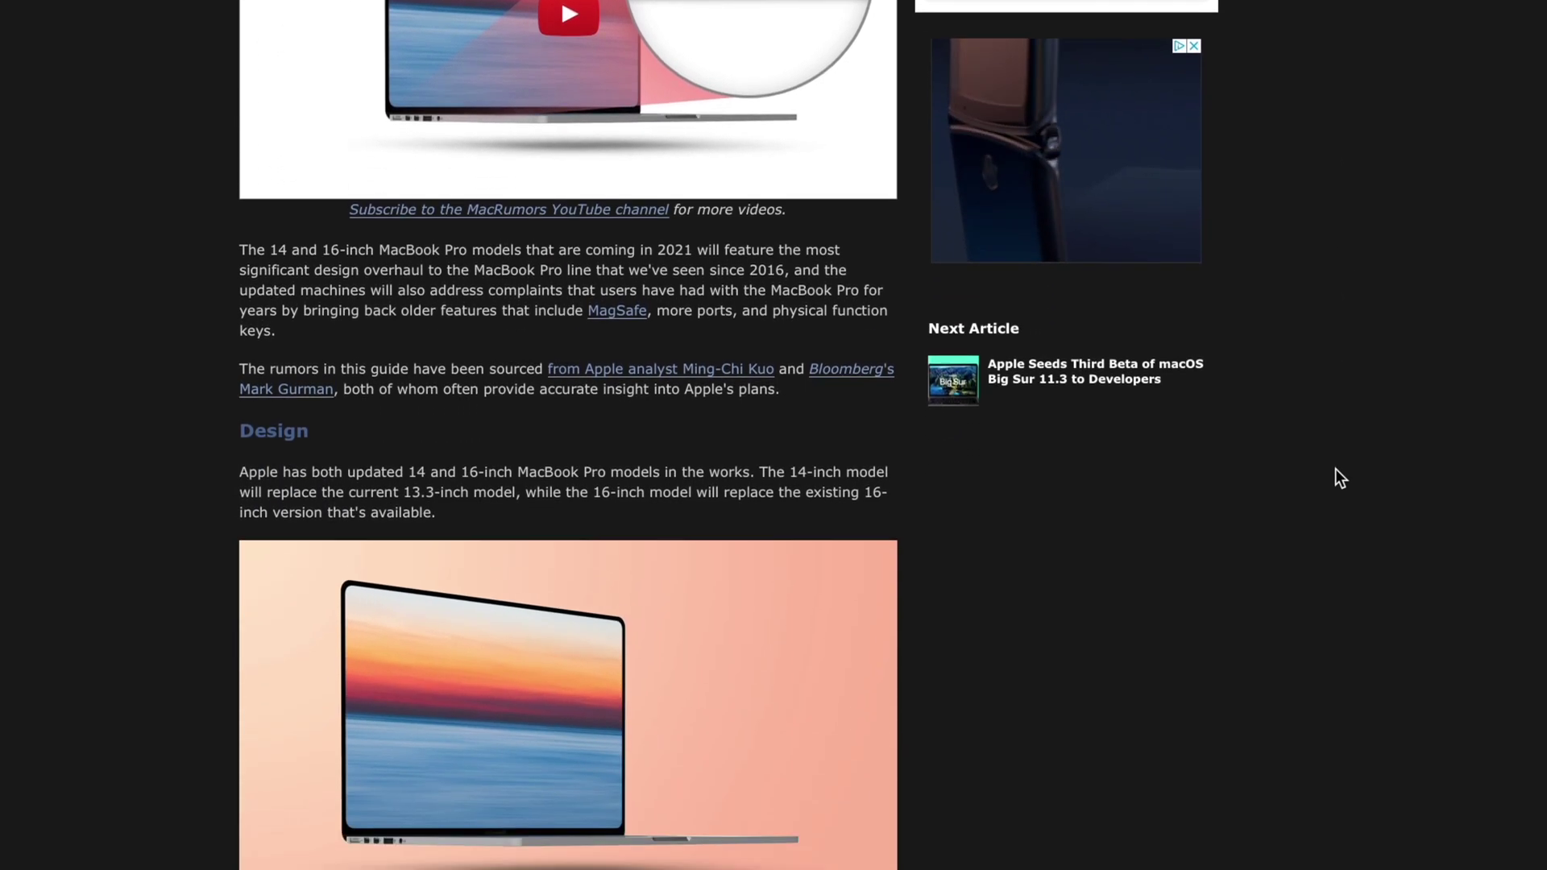
pyautogui.scroll(-4, 1335, 470)
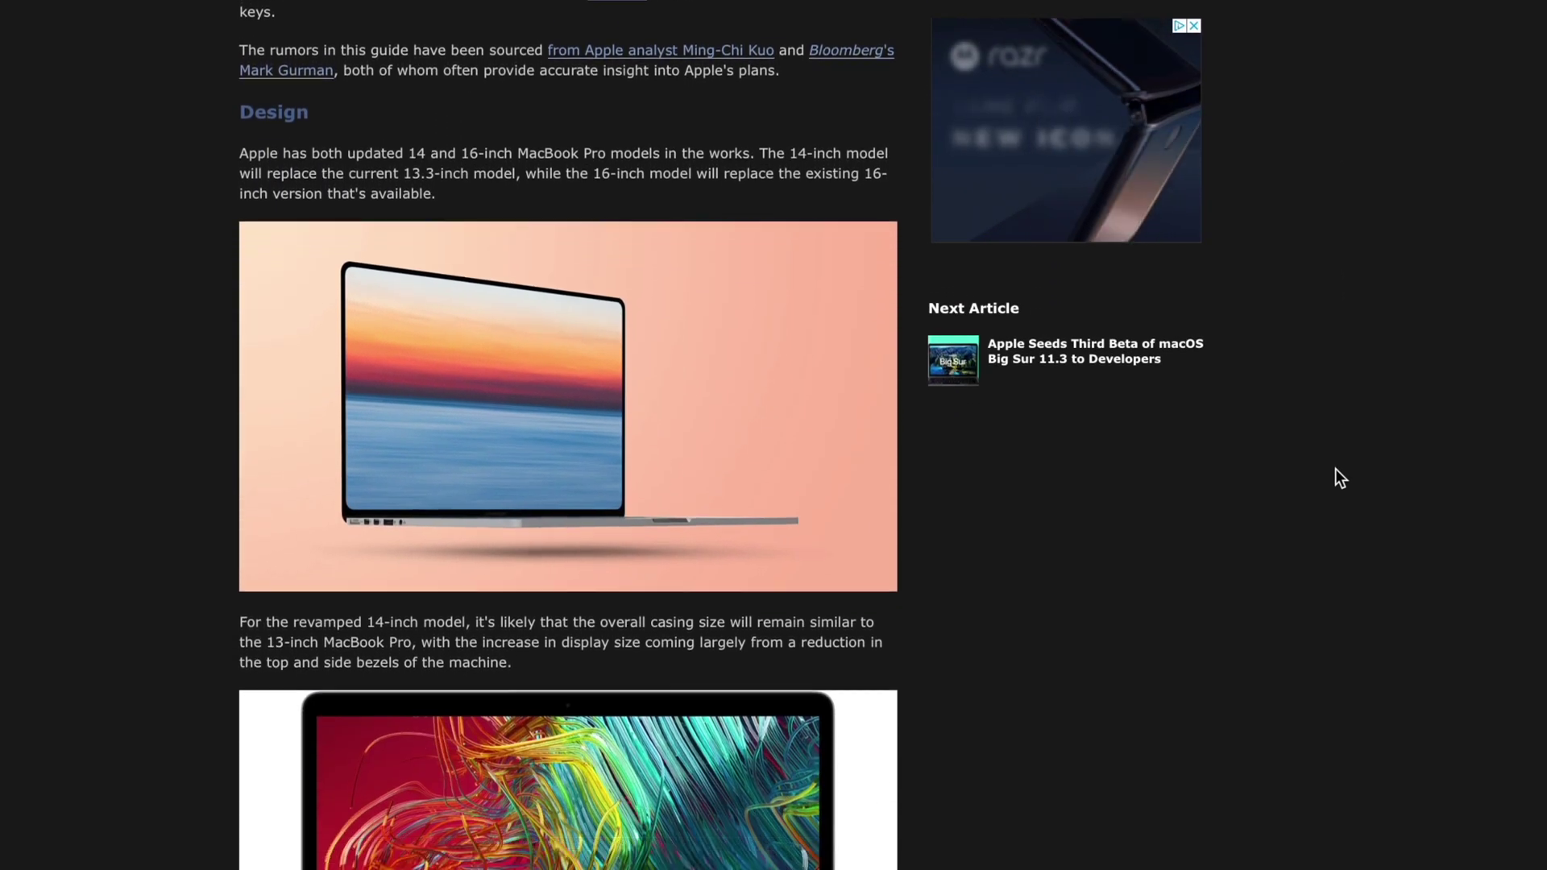
pyautogui.scroll(-6, 1336, 469)
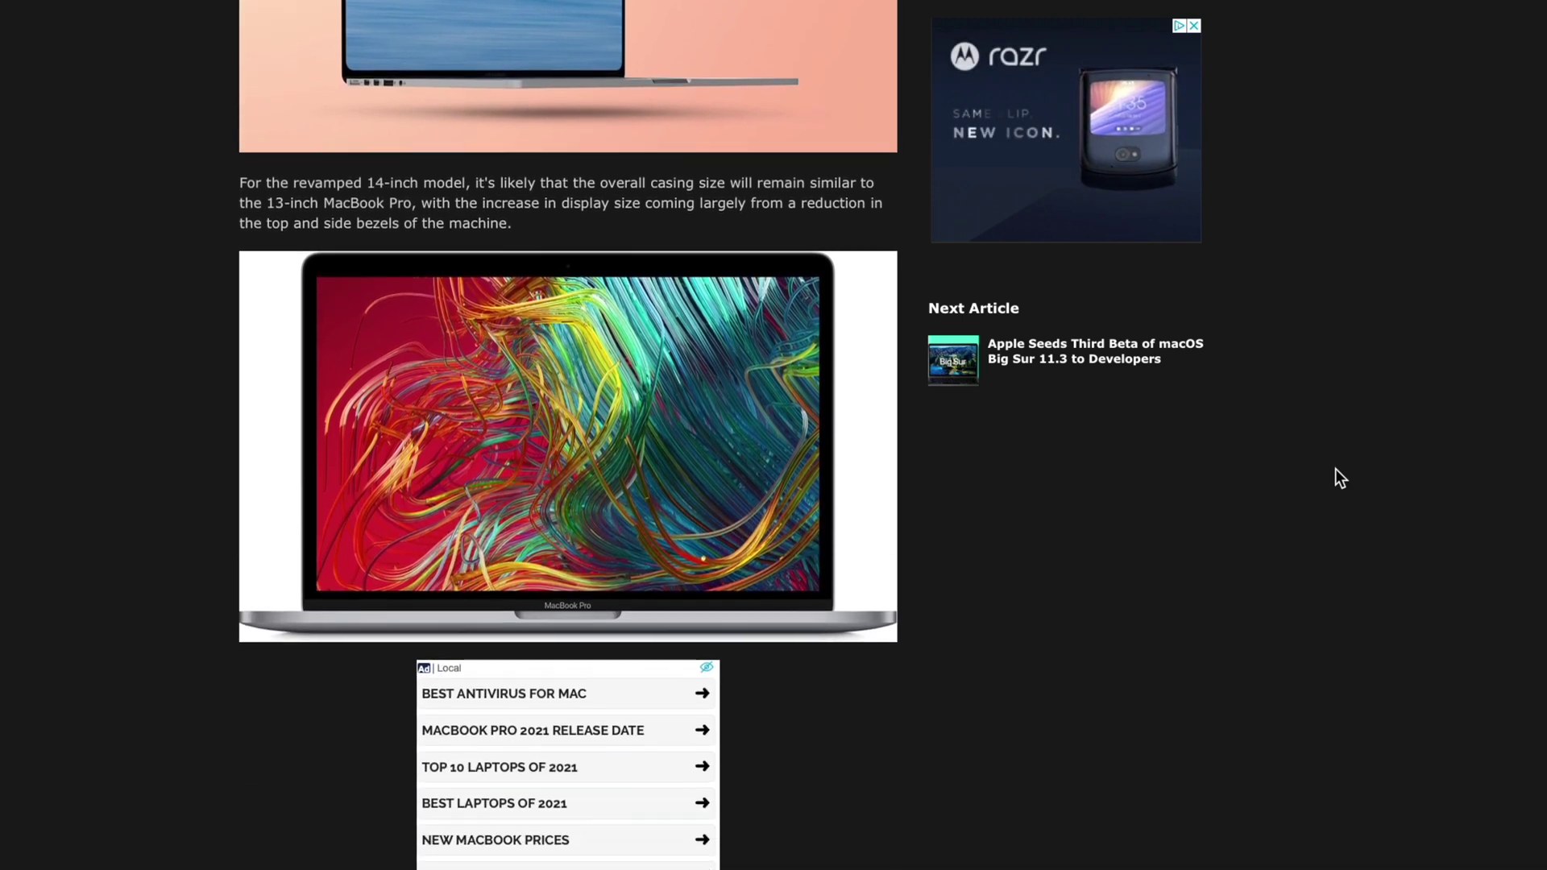
pyautogui.scroll(-4, 1336, 470)
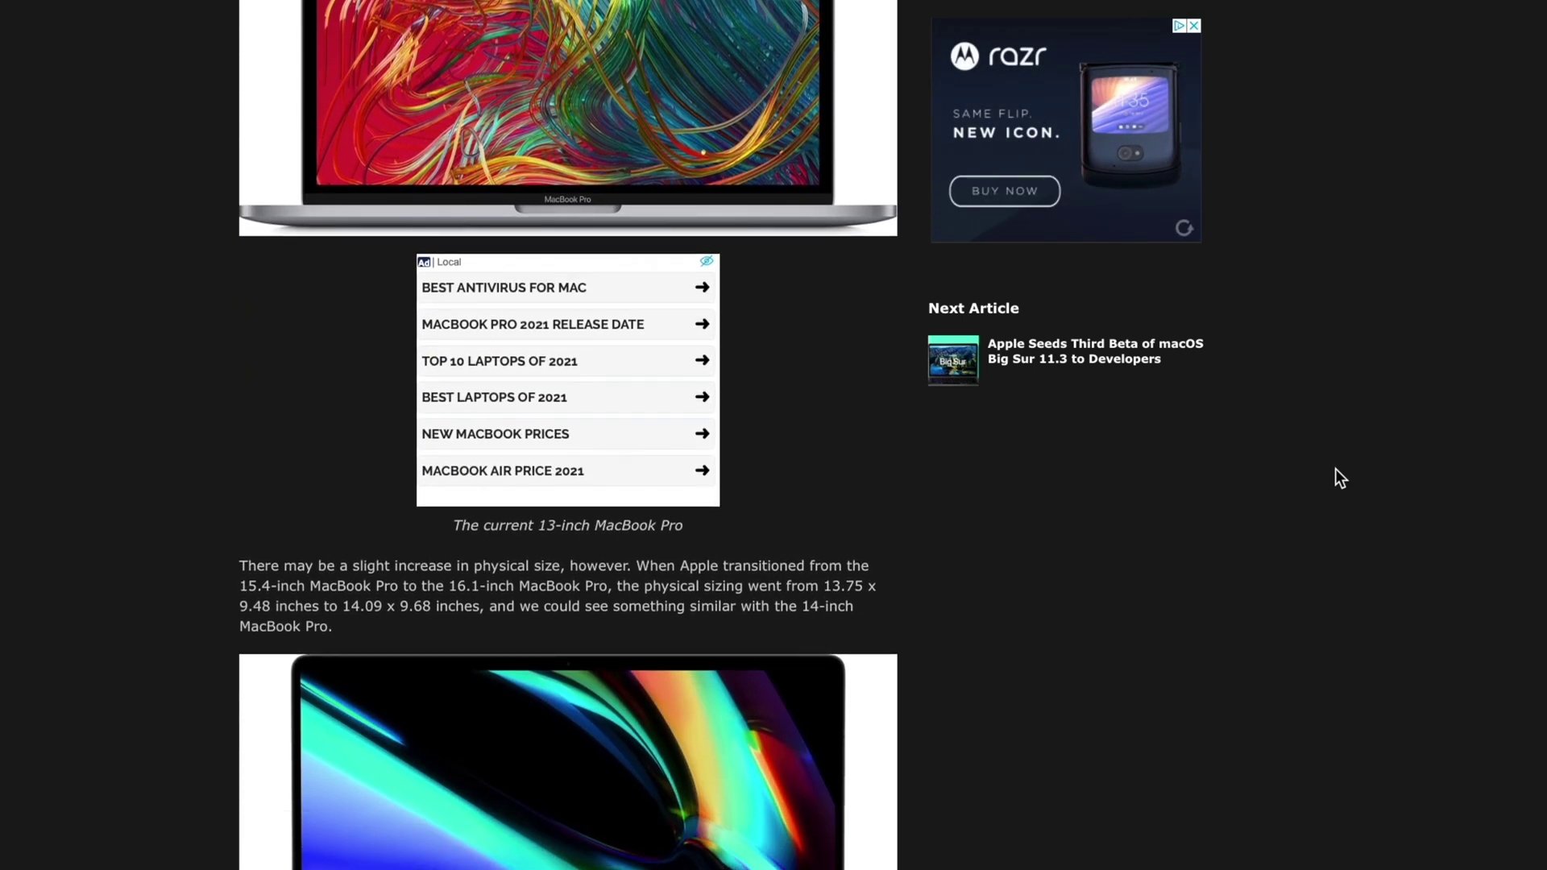
pyautogui.scroll(-2, 1339, 478)
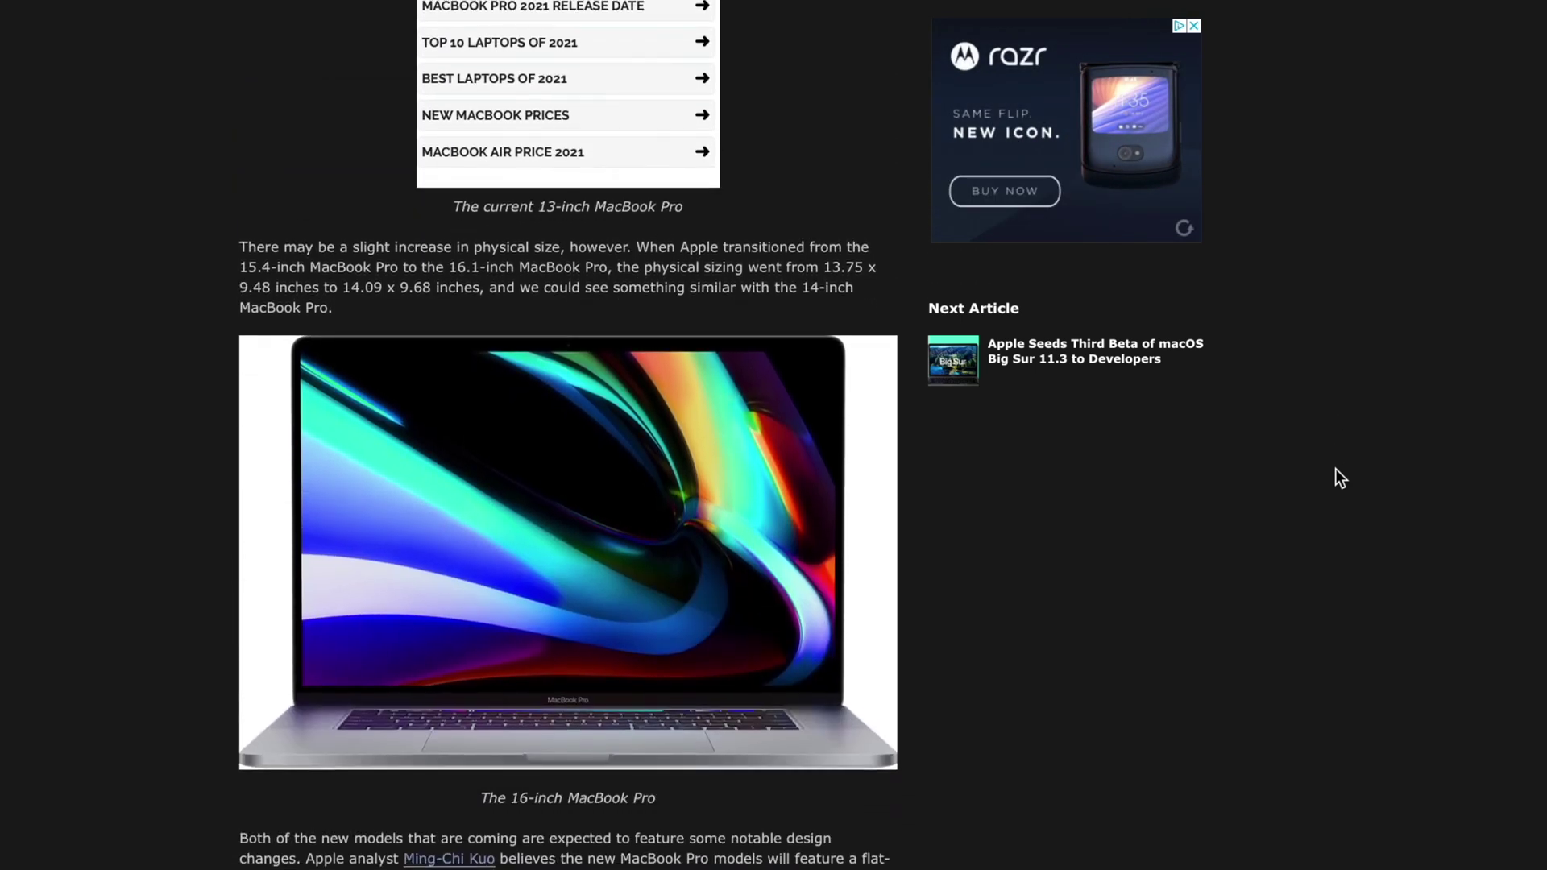
pyautogui.scroll(-4, 1339, 477)
pyautogui.scroll(-4, 1339, 478)
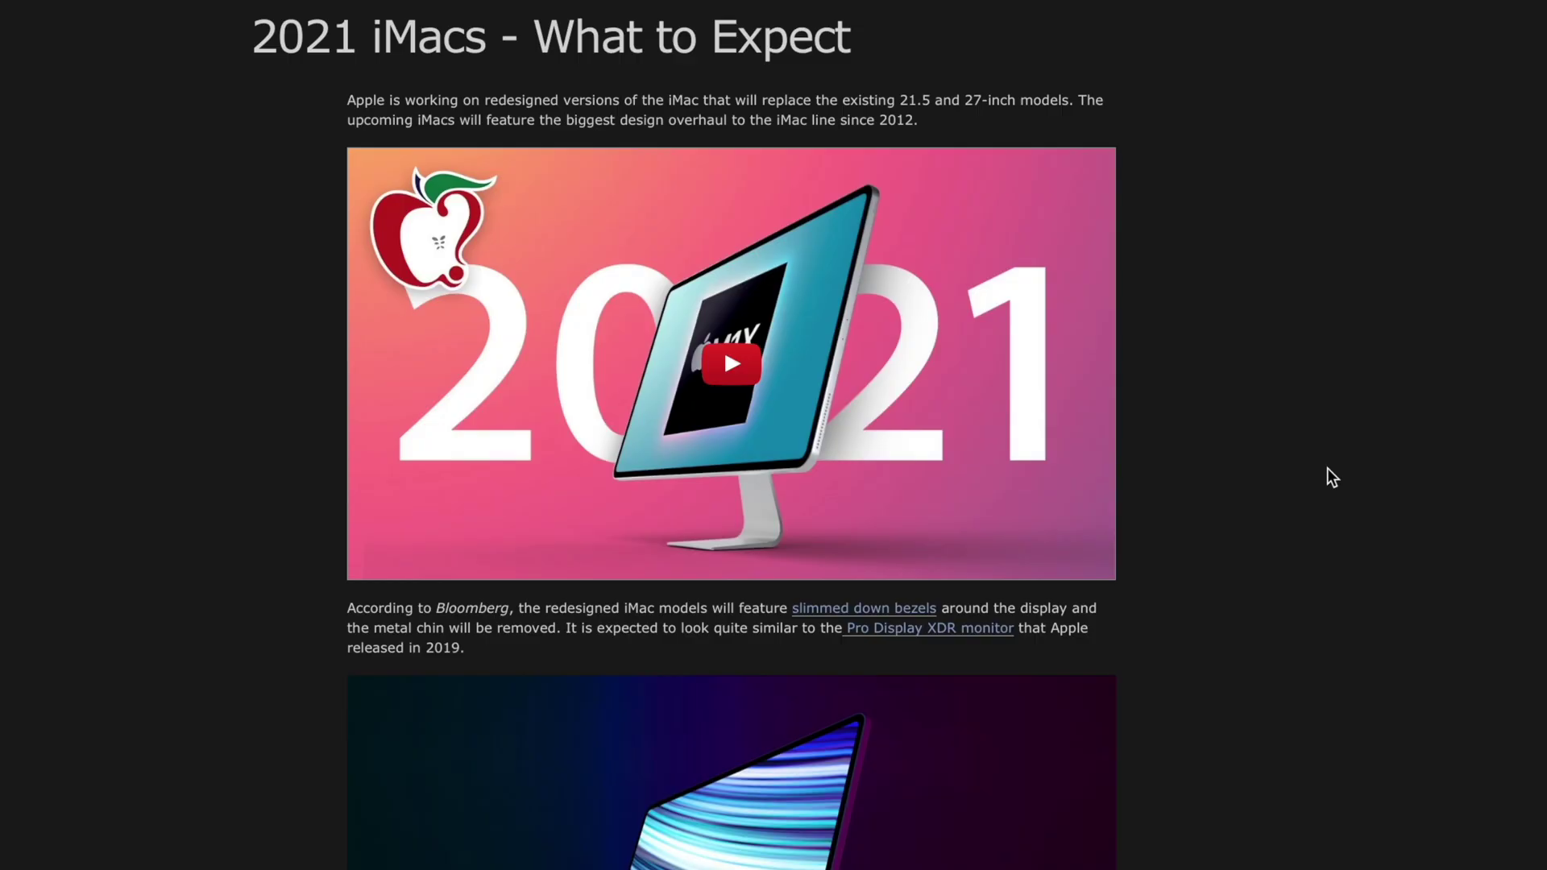
# Step: Scroll the MacRumors iMac article past the ad to the five coloured iMacs image
pyautogui.scroll(-5, 1326, 468)
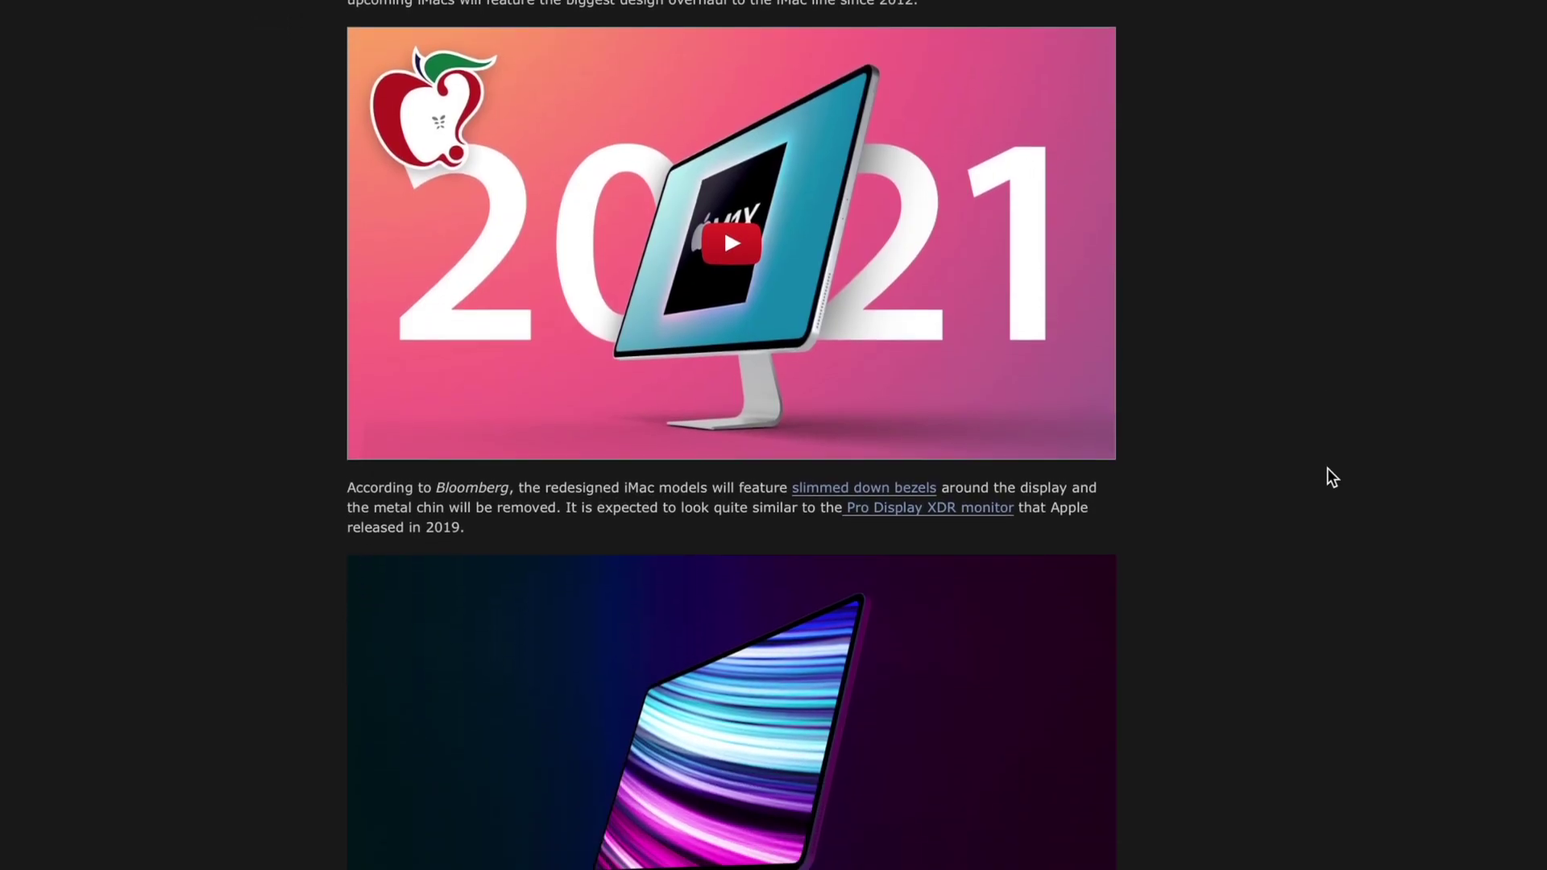
pyautogui.scroll(-4, 1326, 477)
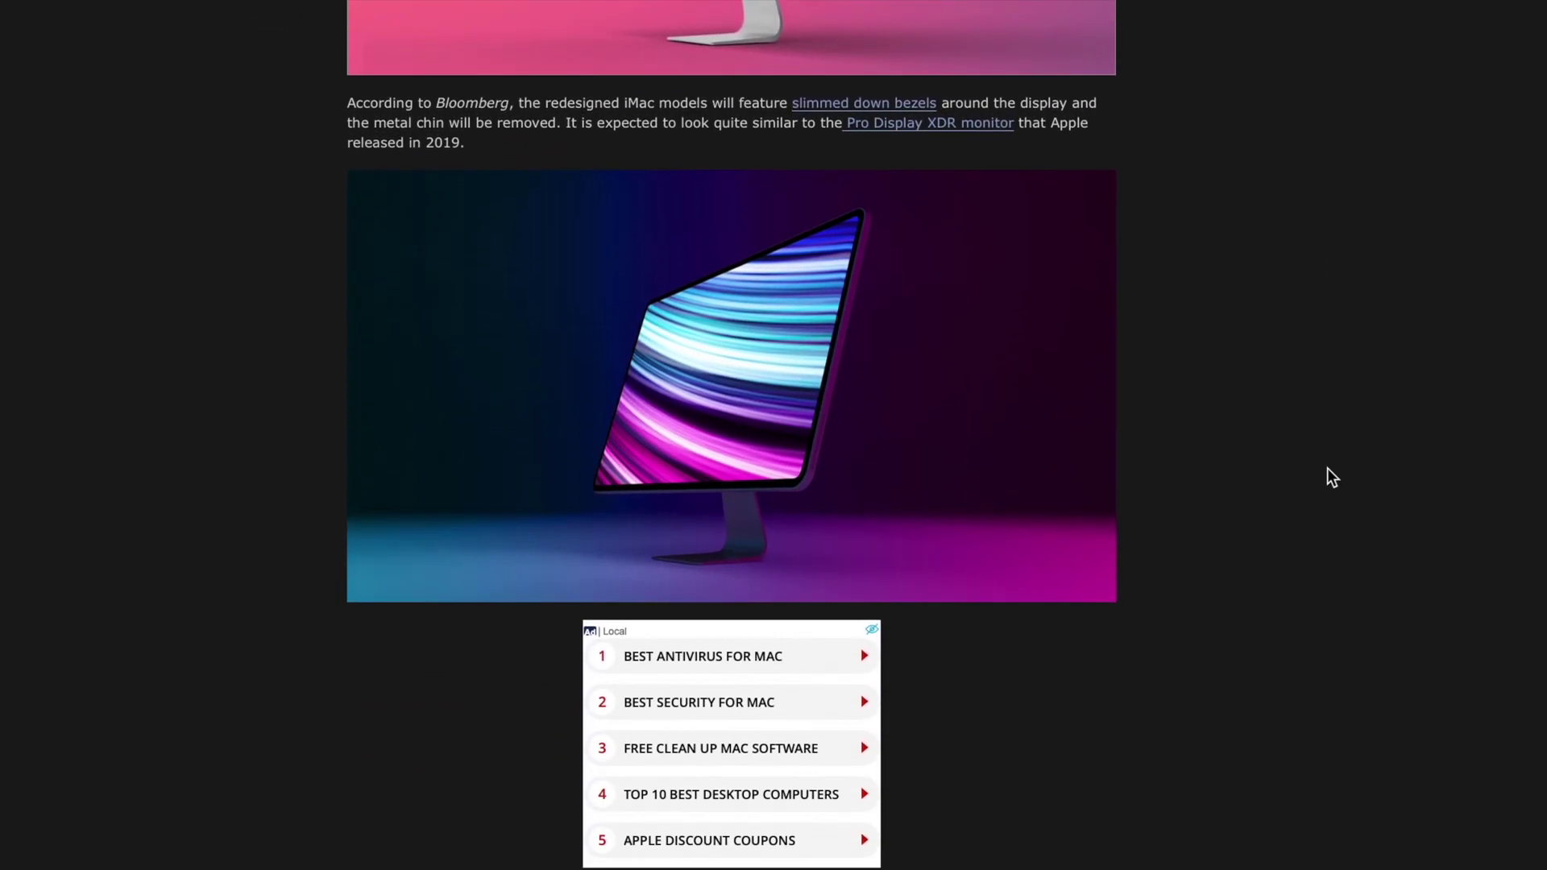
pyautogui.scroll(-7, 1327, 468)
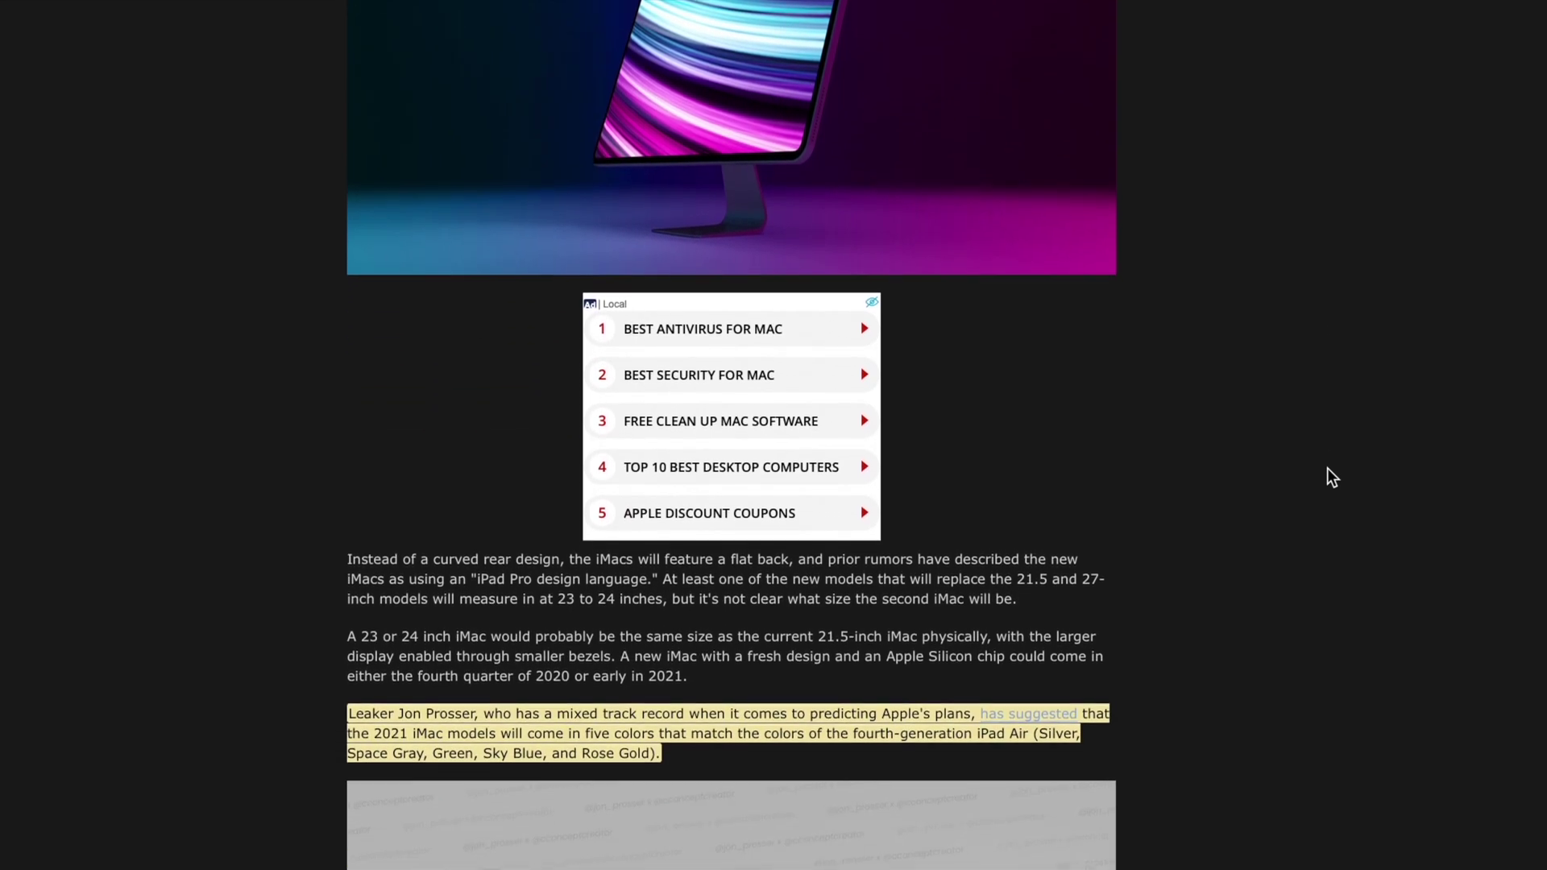
pyautogui.scroll(-3, 1331, 477)
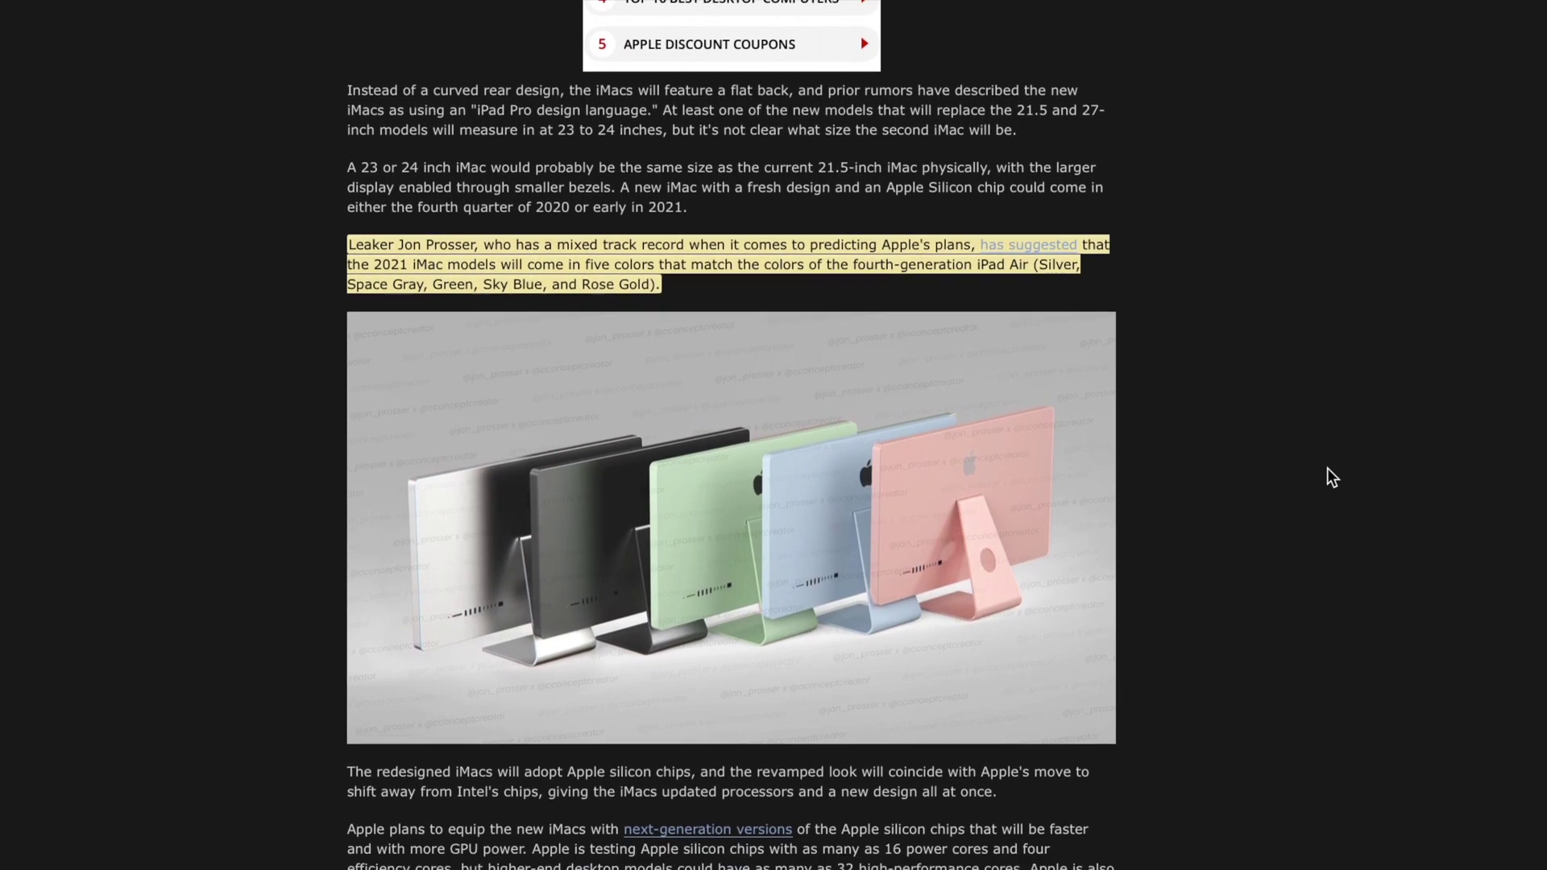
pyautogui.scroll(-2, 1327, 468)
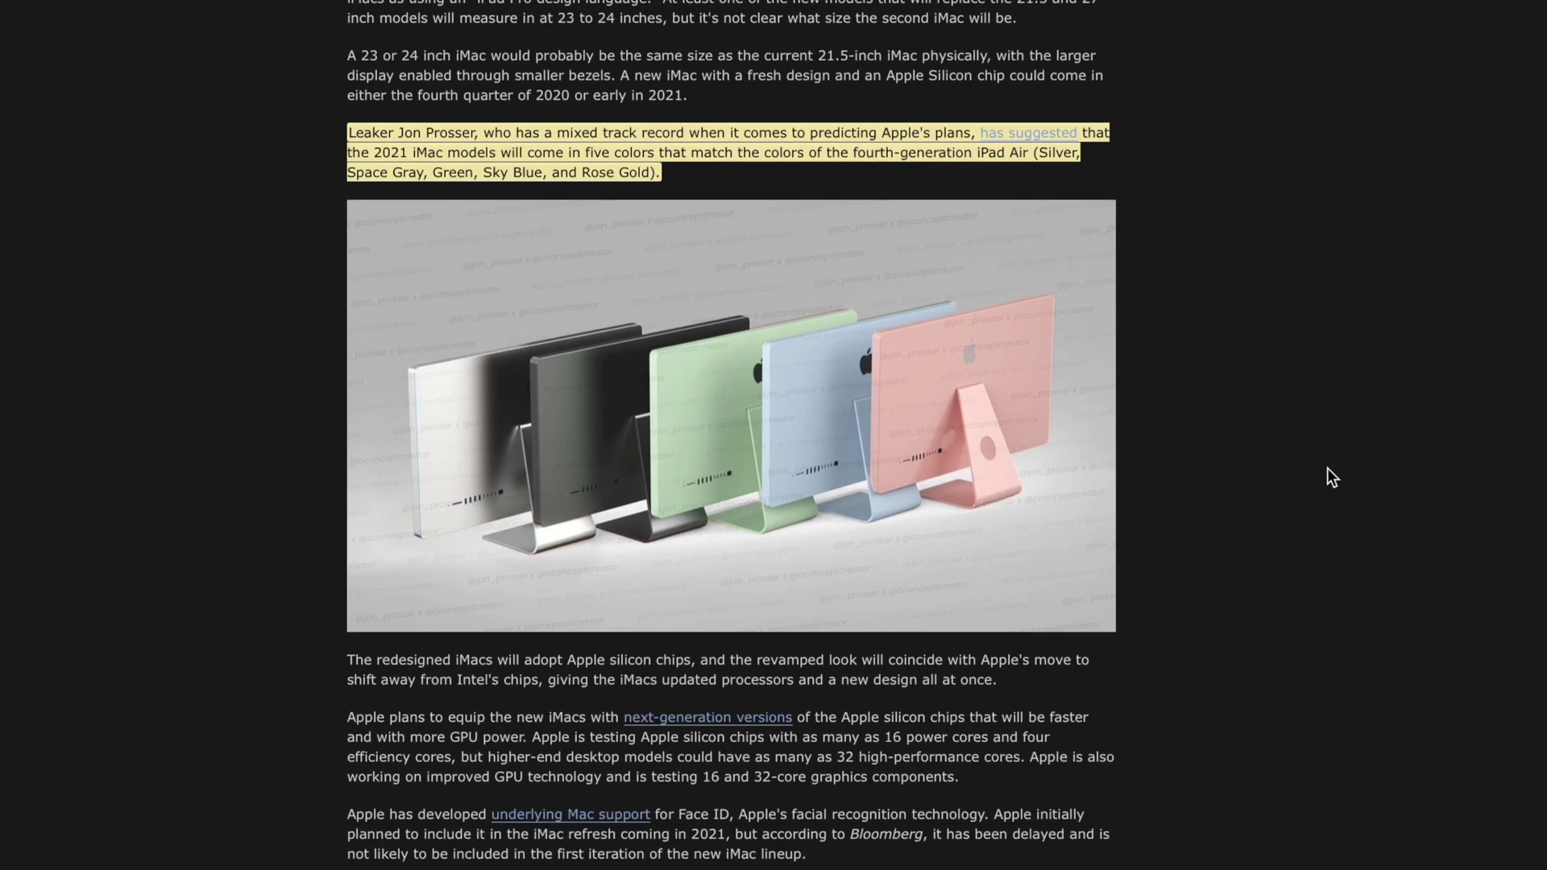